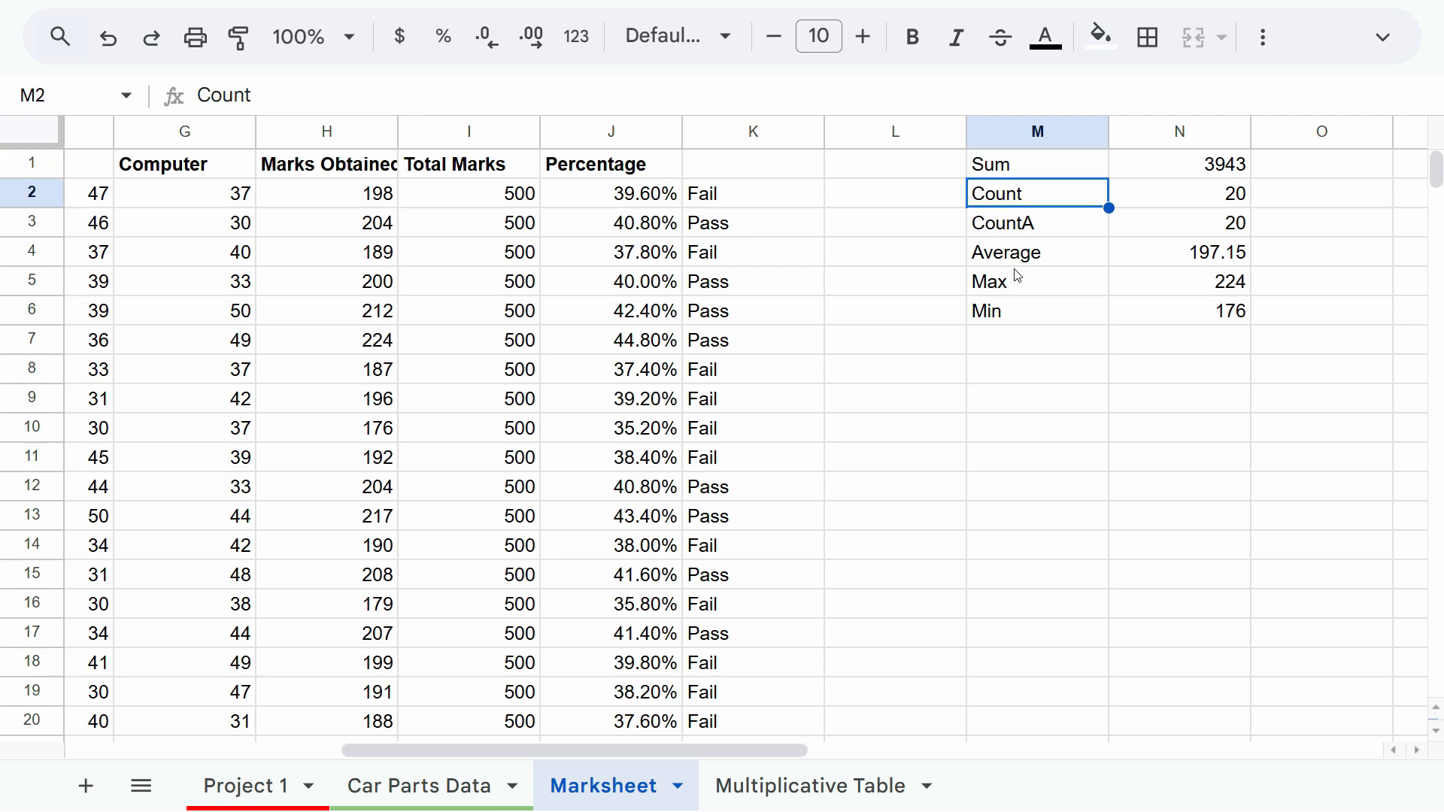
{"action": "left_click", "coordinate": [1017, 259]}
{"action": "left_click", "coordinate": [1008, 374]}
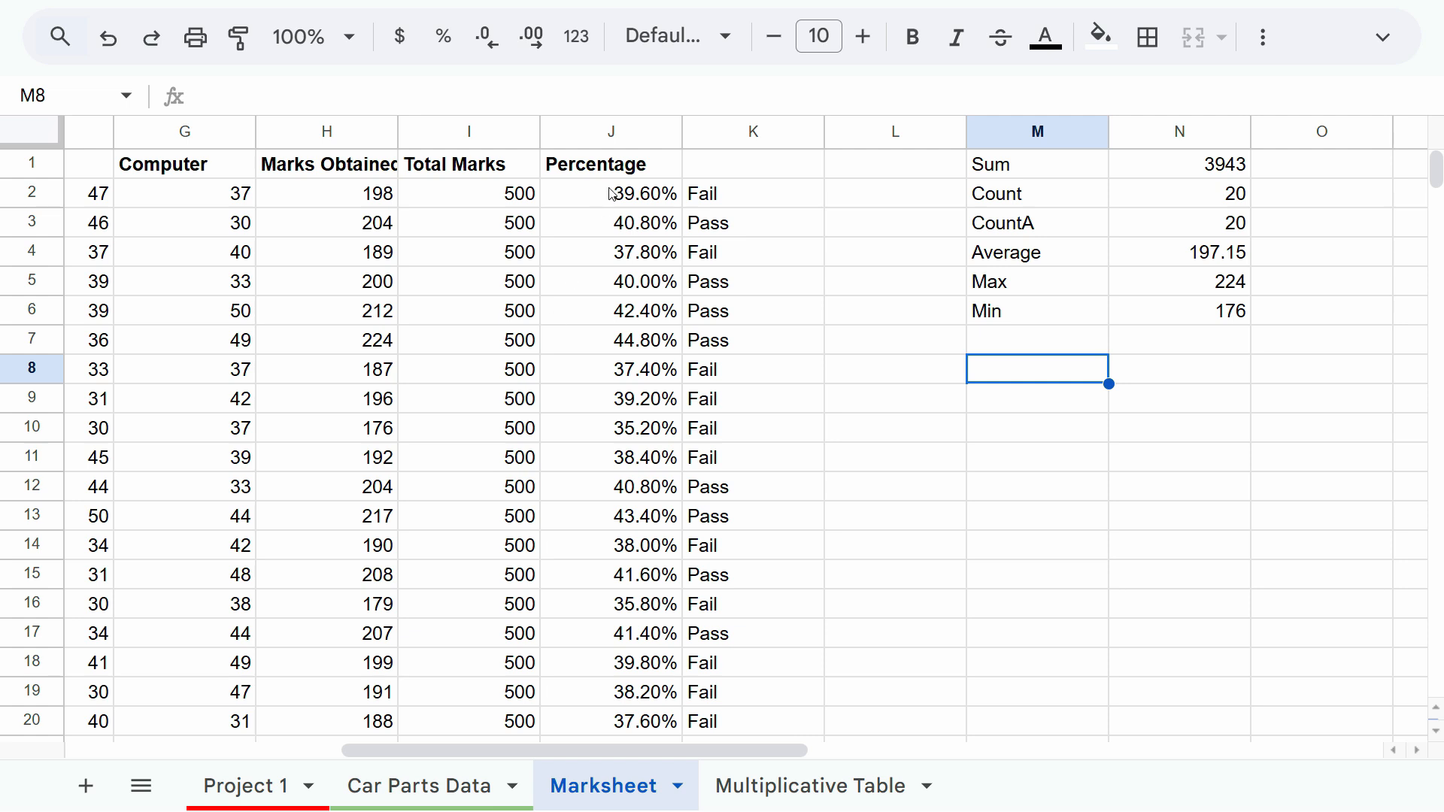
{"action": "left_click", "coordinate": [1039, 178]}
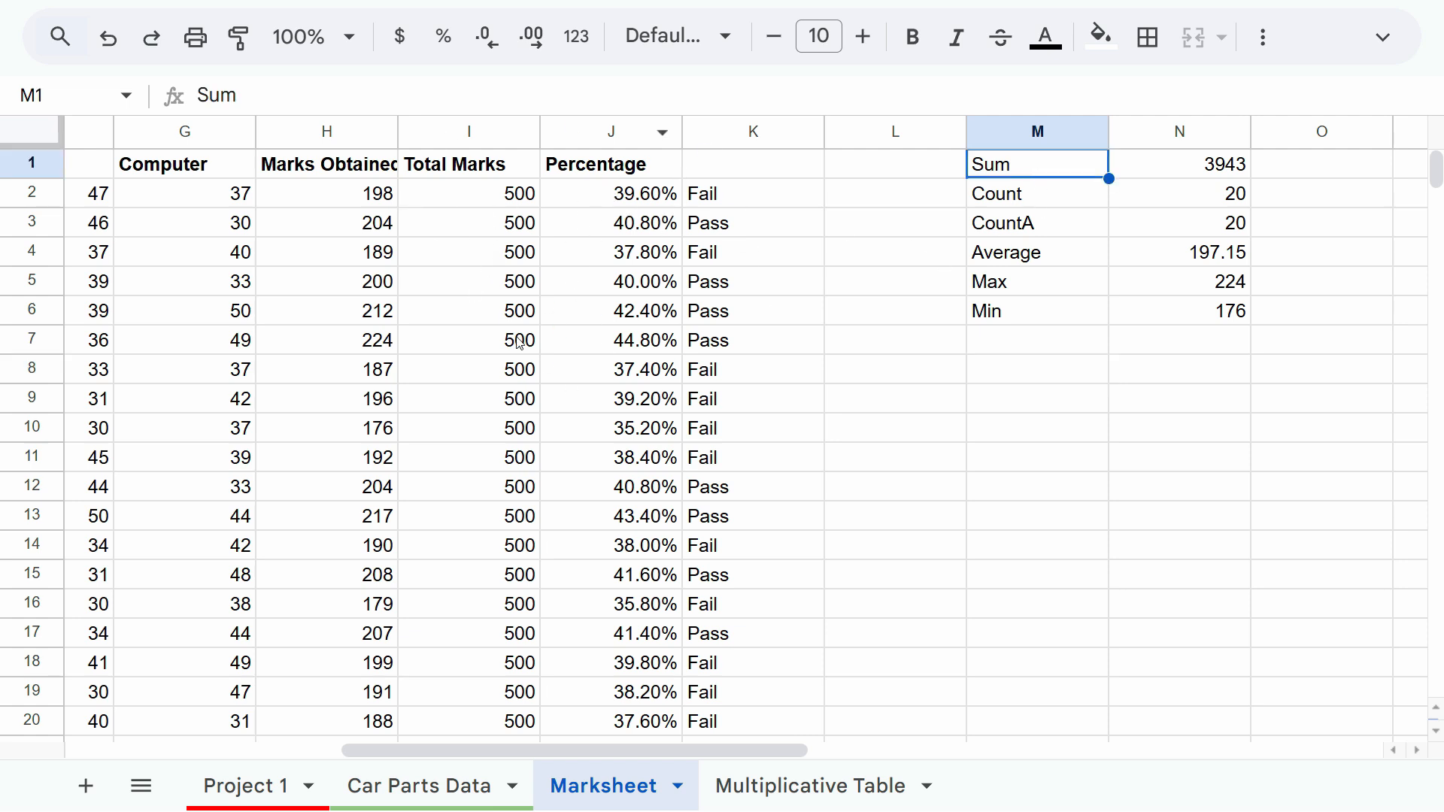
{"action": "left_click", "coordinate": [717, 200]}
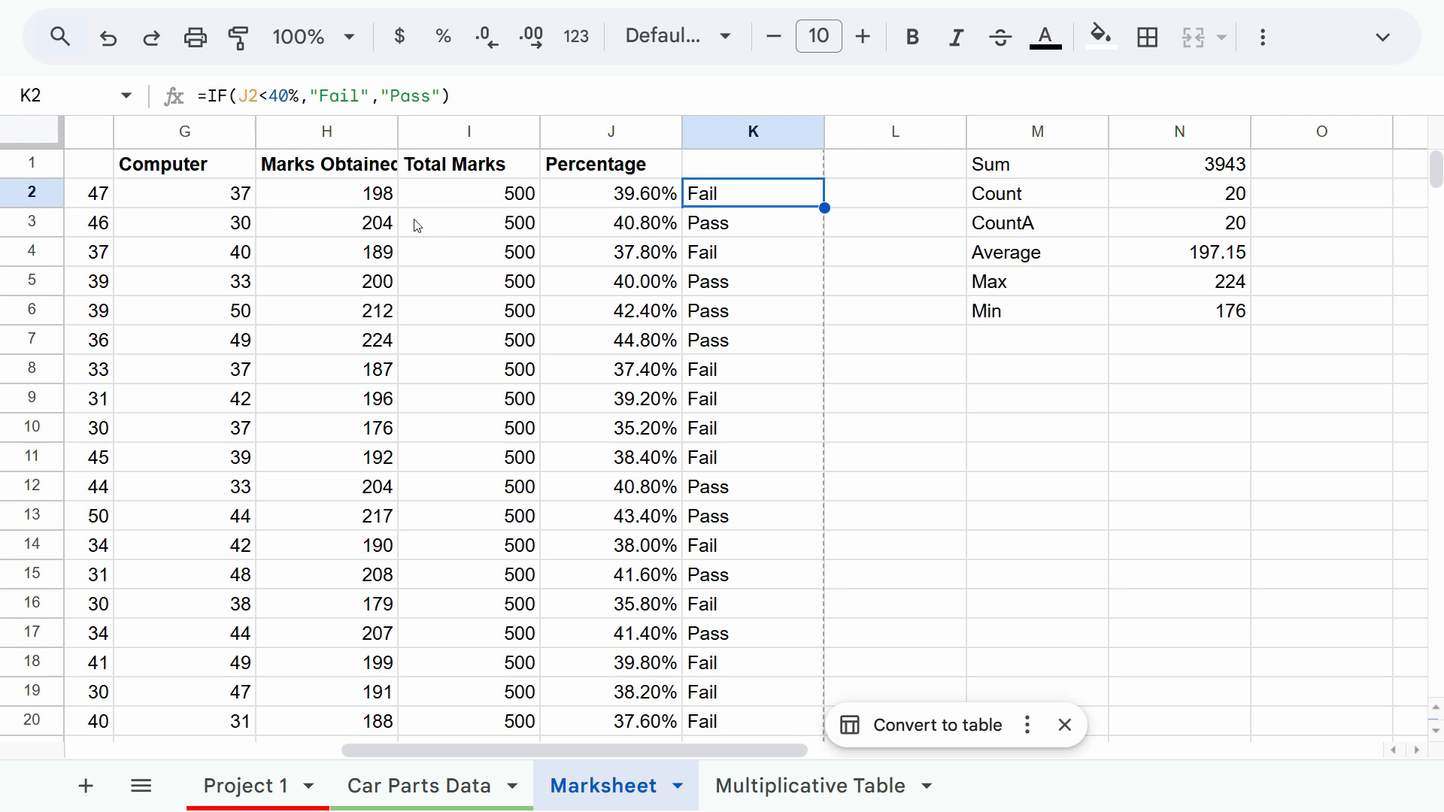
{"action": "left_click", "coordinate": [336, 203]}
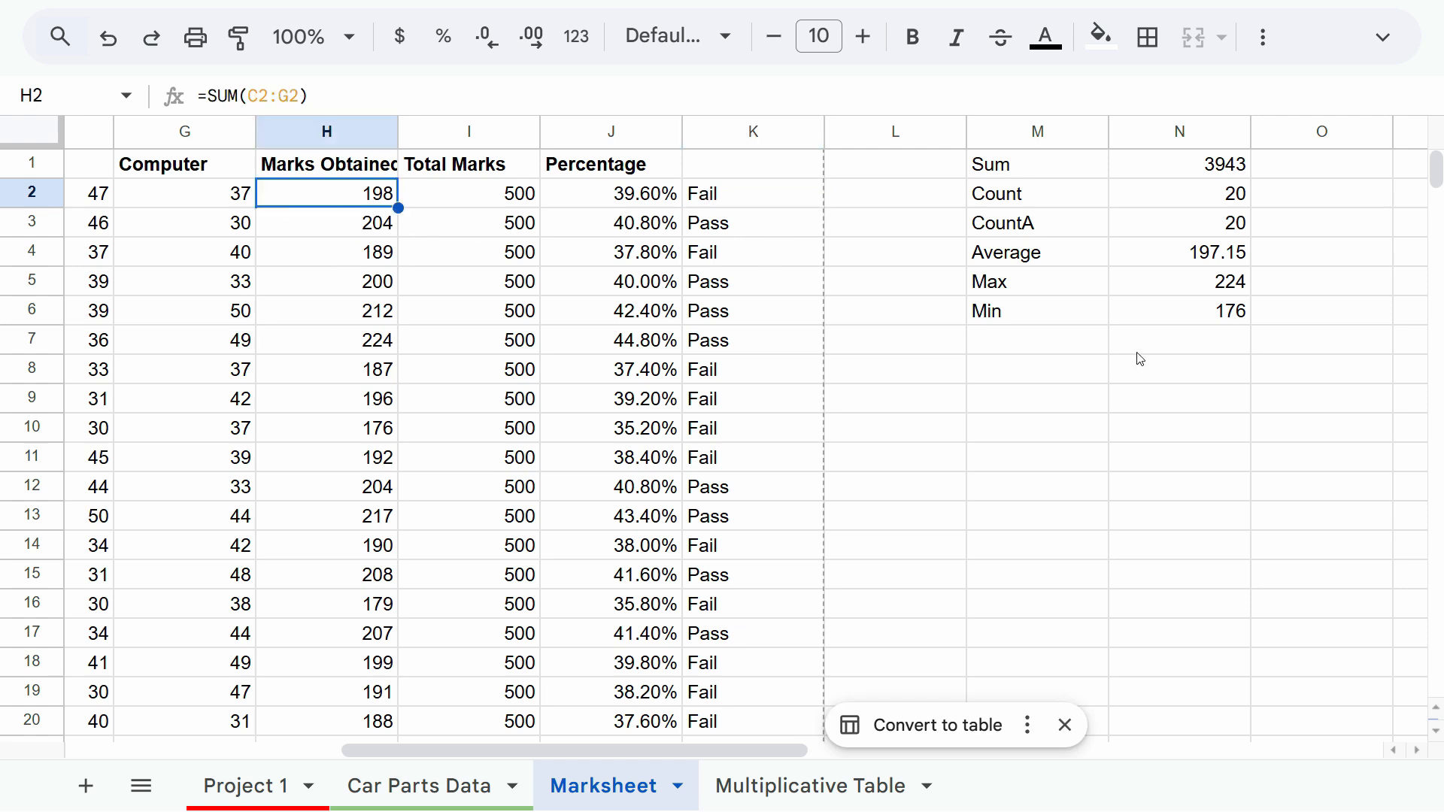
Enter the labels Fail in cell M8 and Pass in cell M9 below the summary statistics.
{"action": "left_click", "coordinate": [1012, 380]}
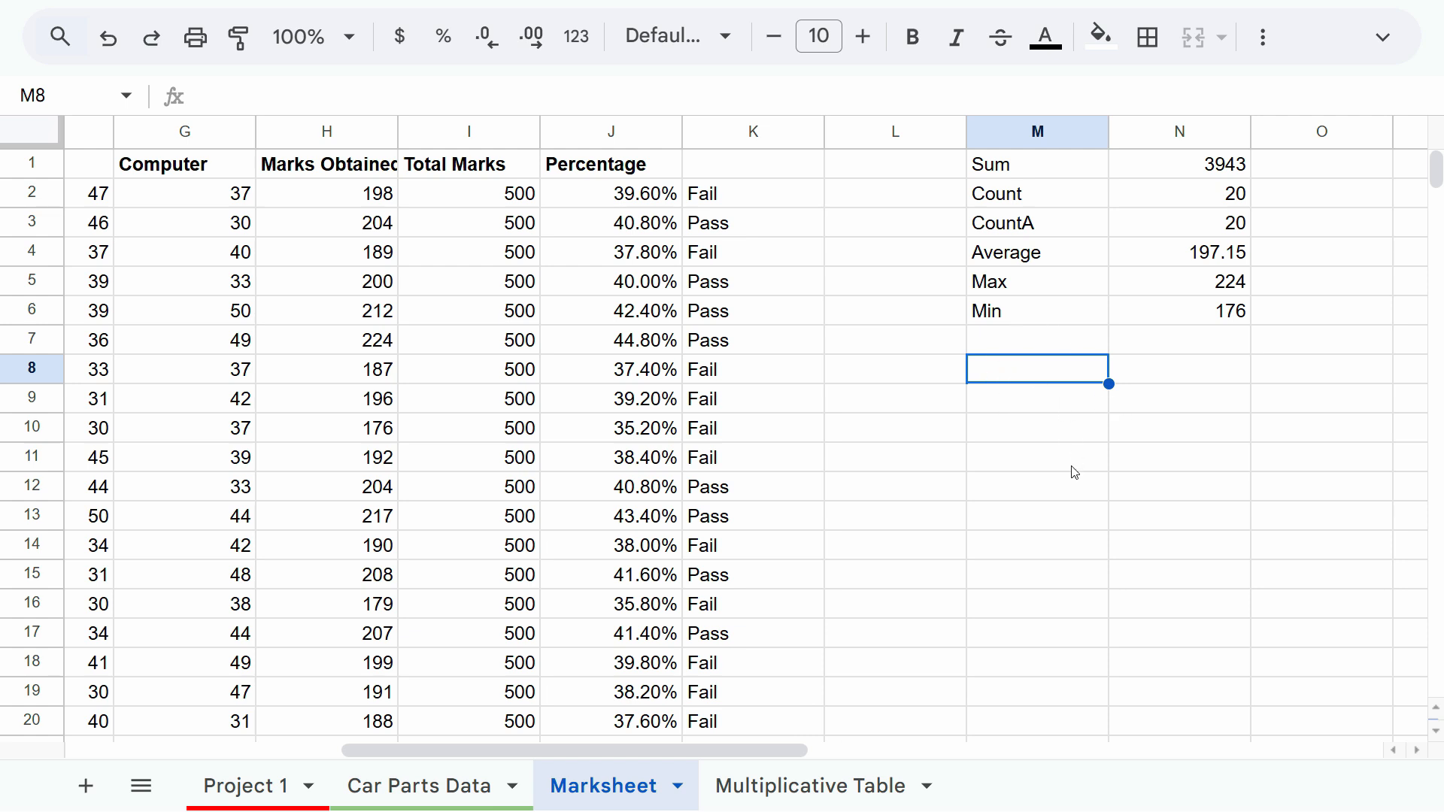
{"action": "type", "text": "Fail"}
{"action": "key", "text": "Return"}
{"action": "type", "text": "Pass"}
{"action": "left_click", "coordinate": [1179, 369]}
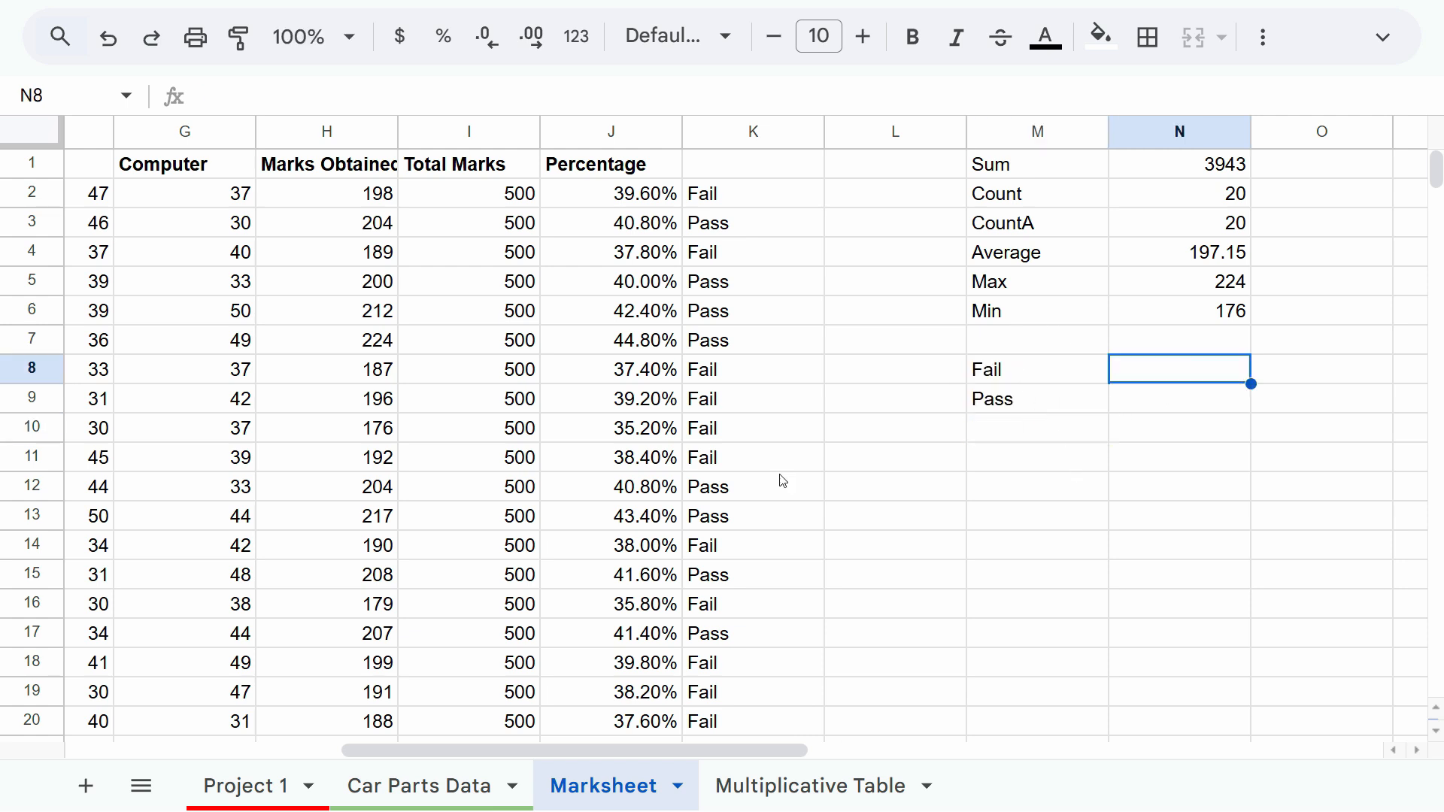
Start a SUMIF formula in cell N8, beside the Fail label.
{"action": "left_click", "coordinate": [307, 203]}
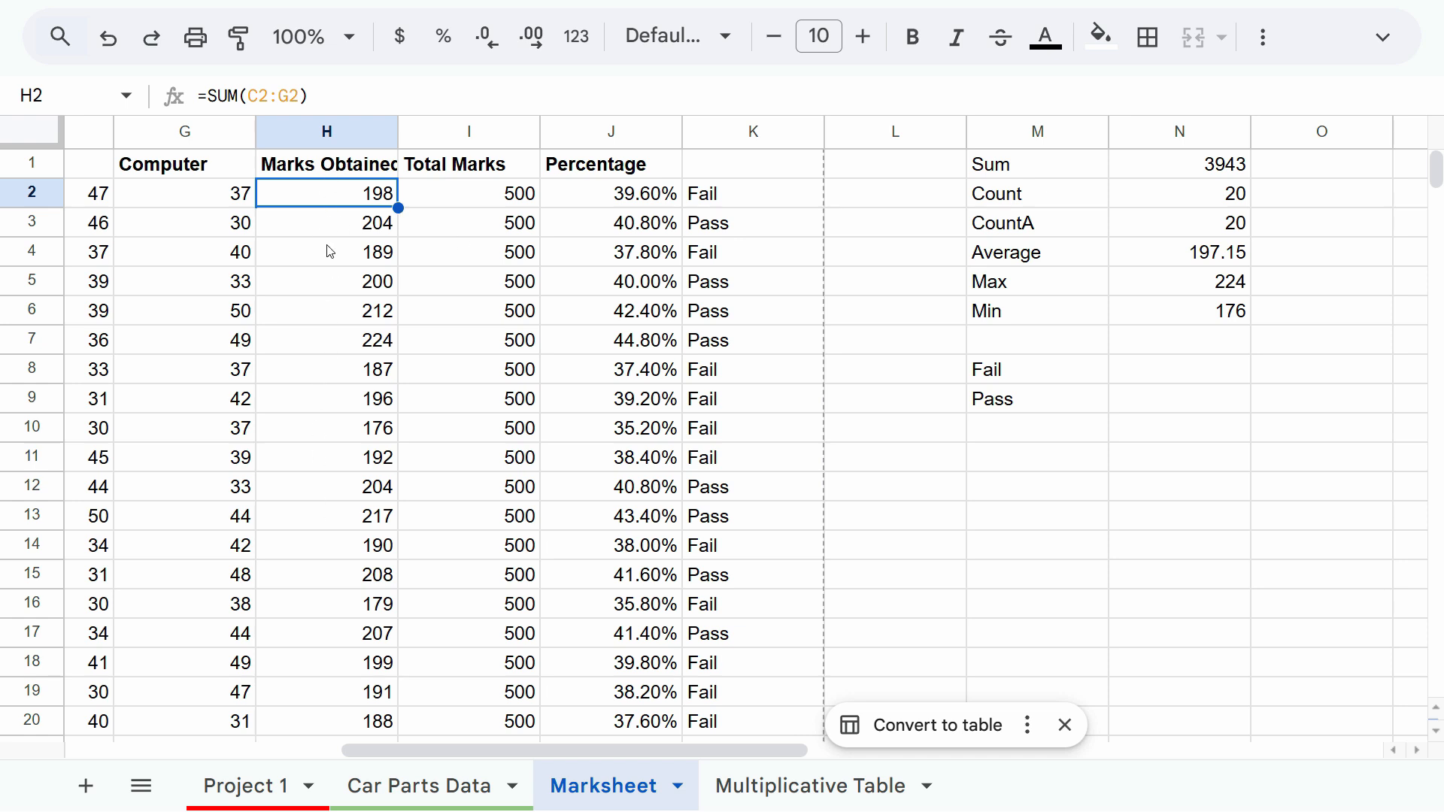
{"action": "left_click", "coordinate": [757, 198]}
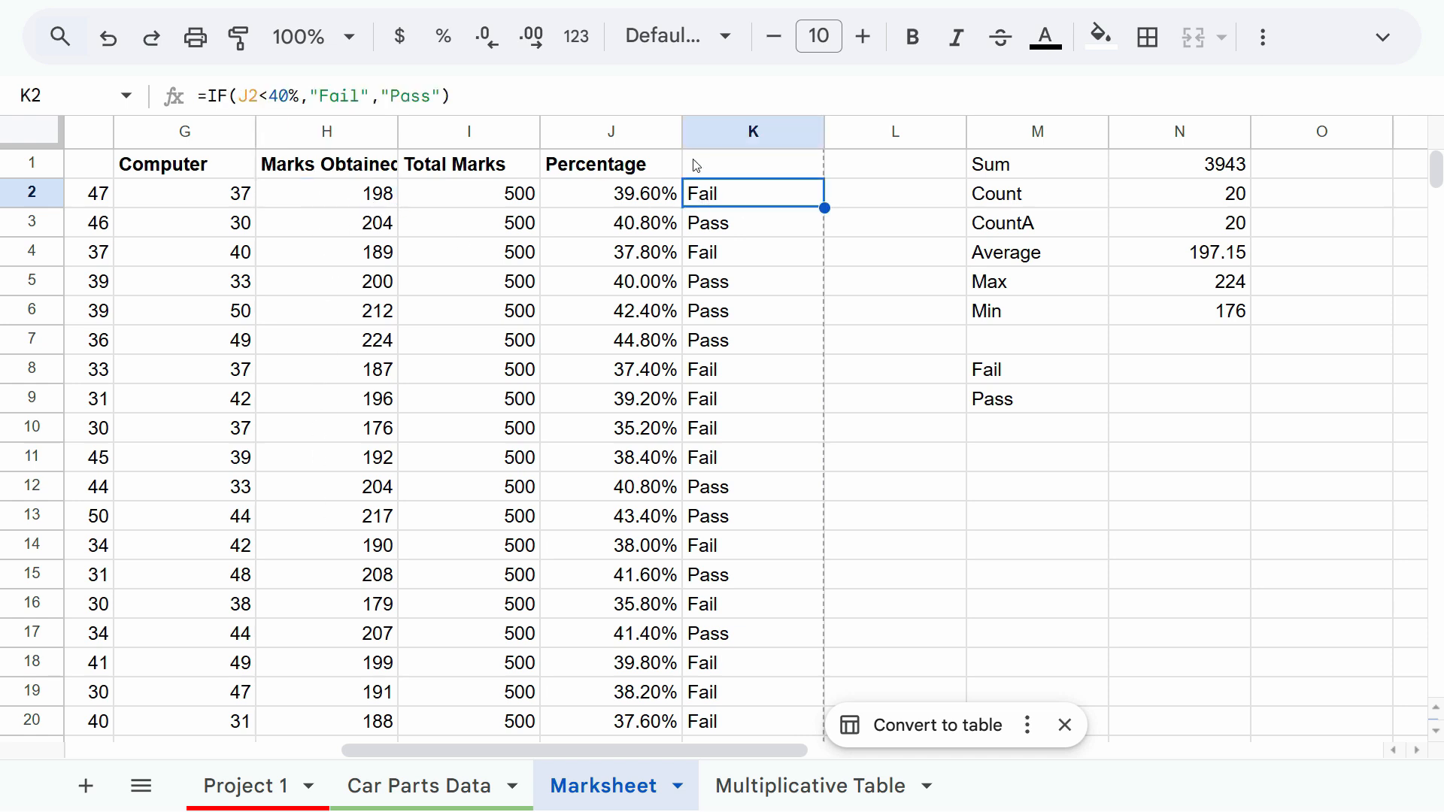
{"action": "left_click", "coordinate": [1161, 380]}
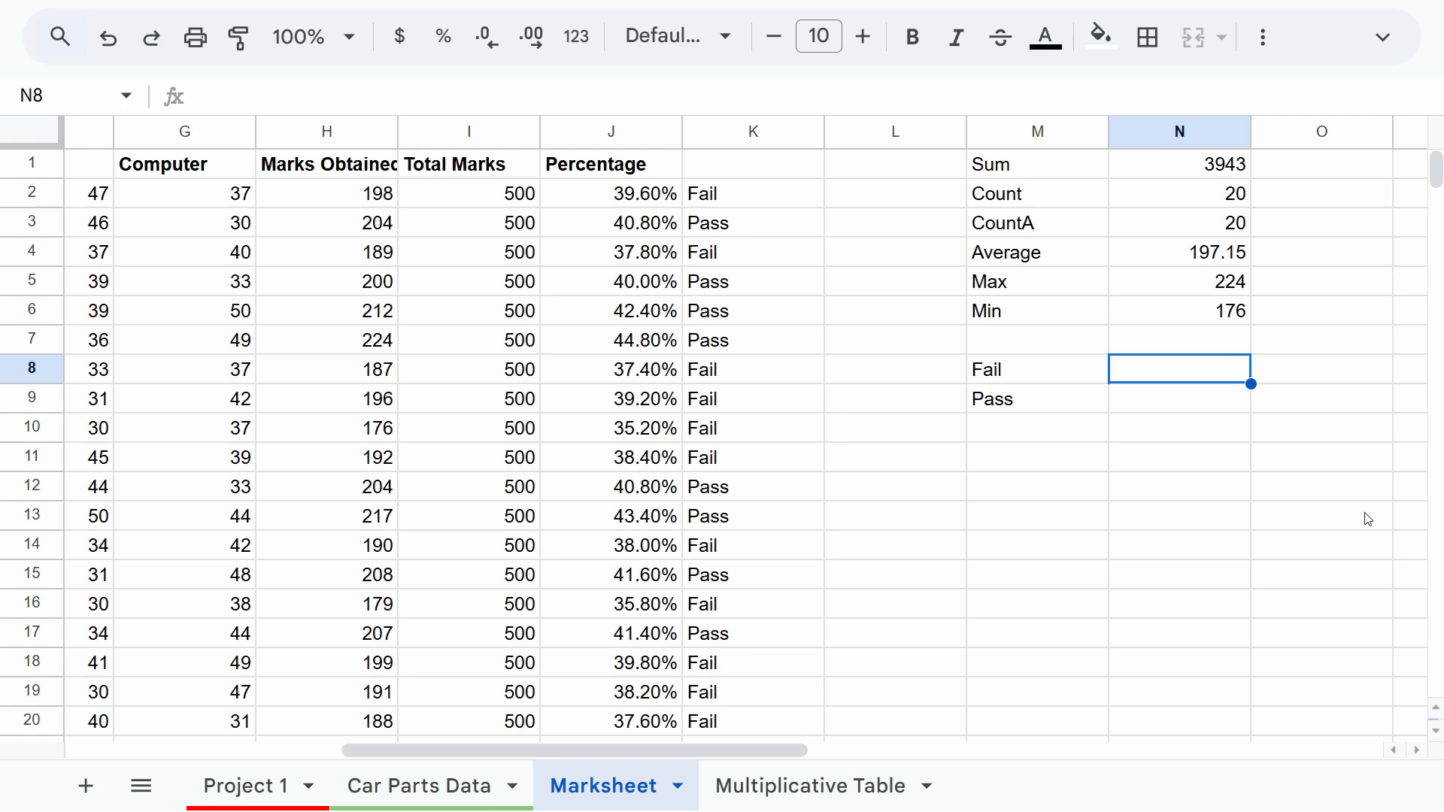
{"action": "type", "text": "="}
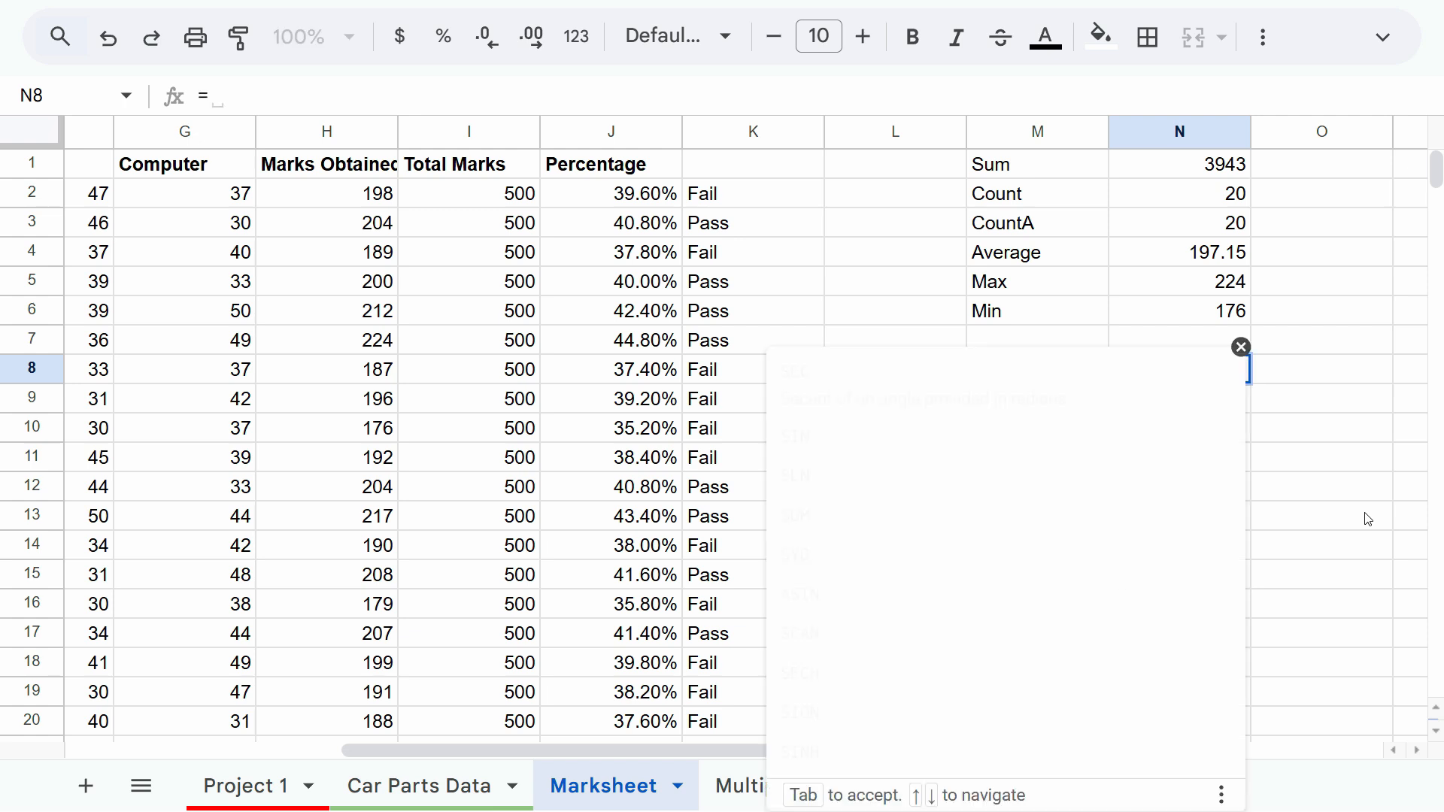
{"action": "type", "text": "sumif"}
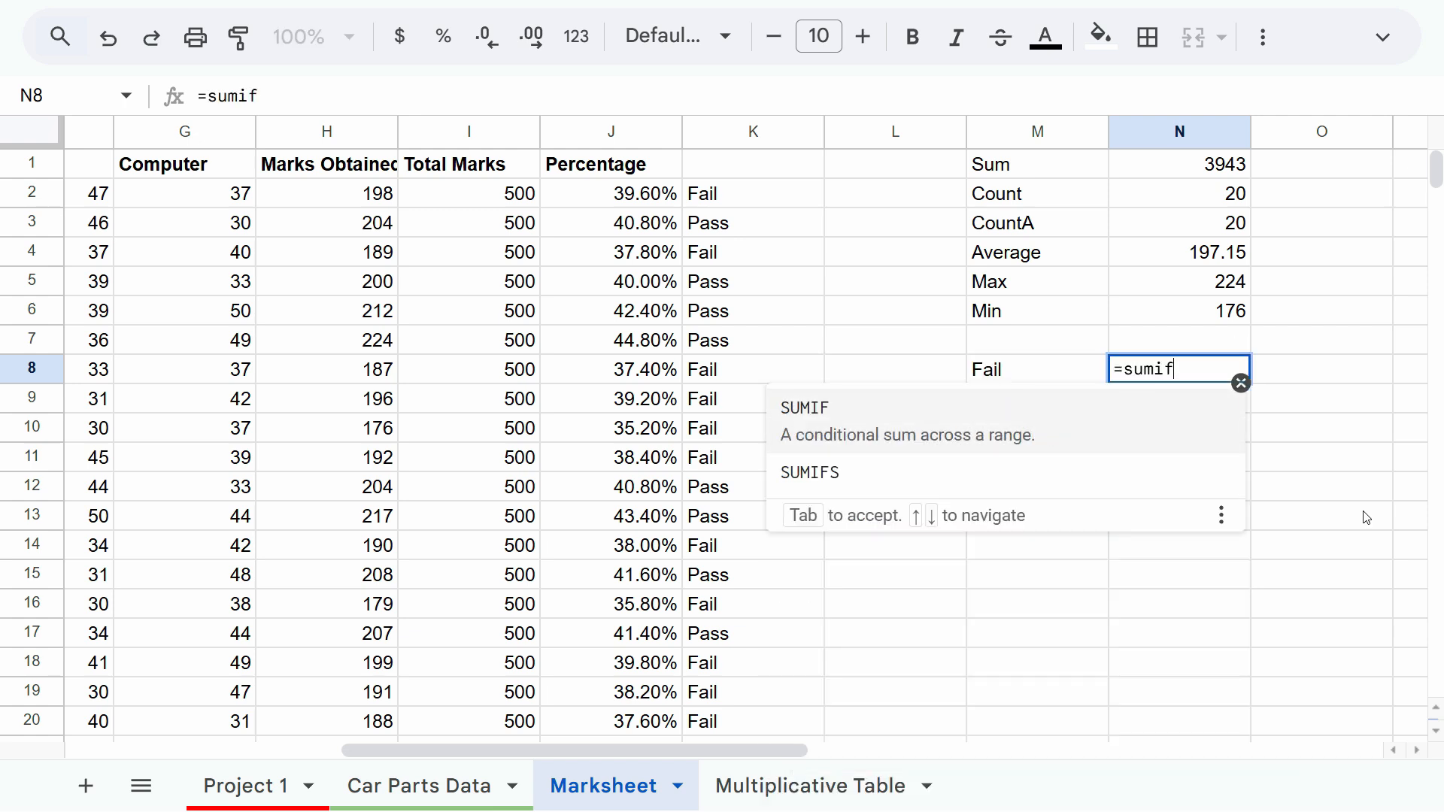
{"action": "key", "text": "Num_Lock"}
{"action": "key", "text": "BackSpace"}
{"action": "key", "text": "BackSpace"}
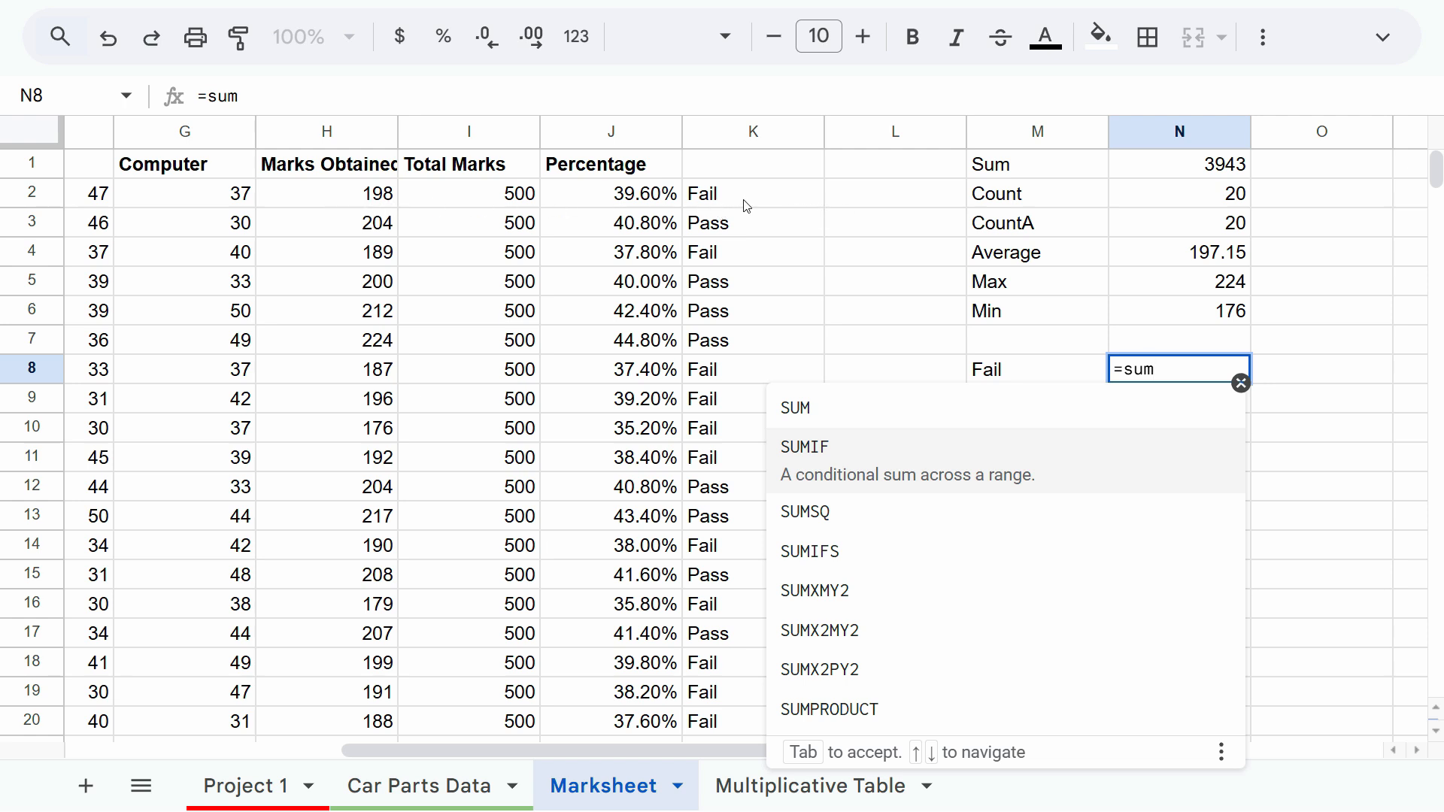
{"action": "left_click", "coordinate": [824, 459]}
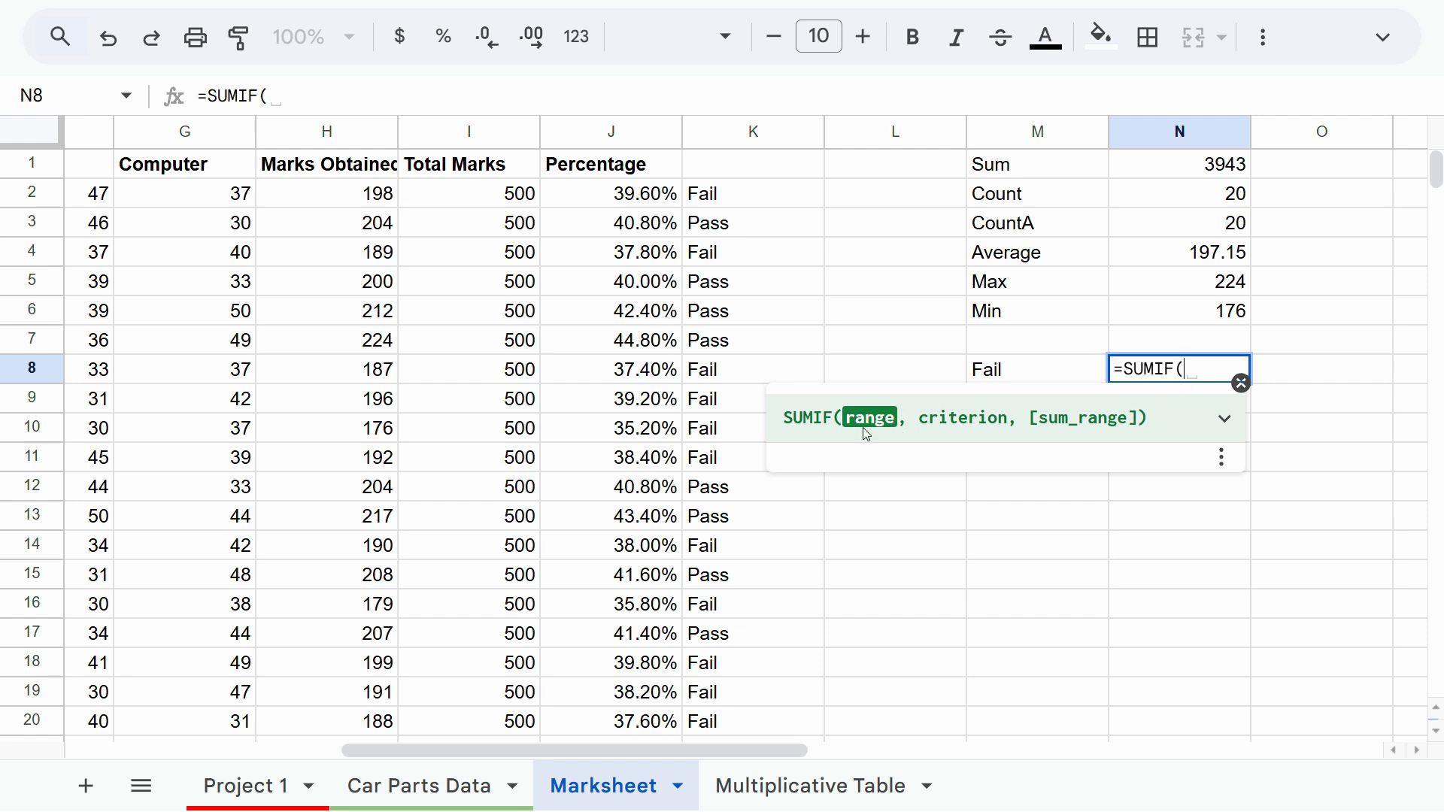
{"action": "key", "text": "BackSpace"}
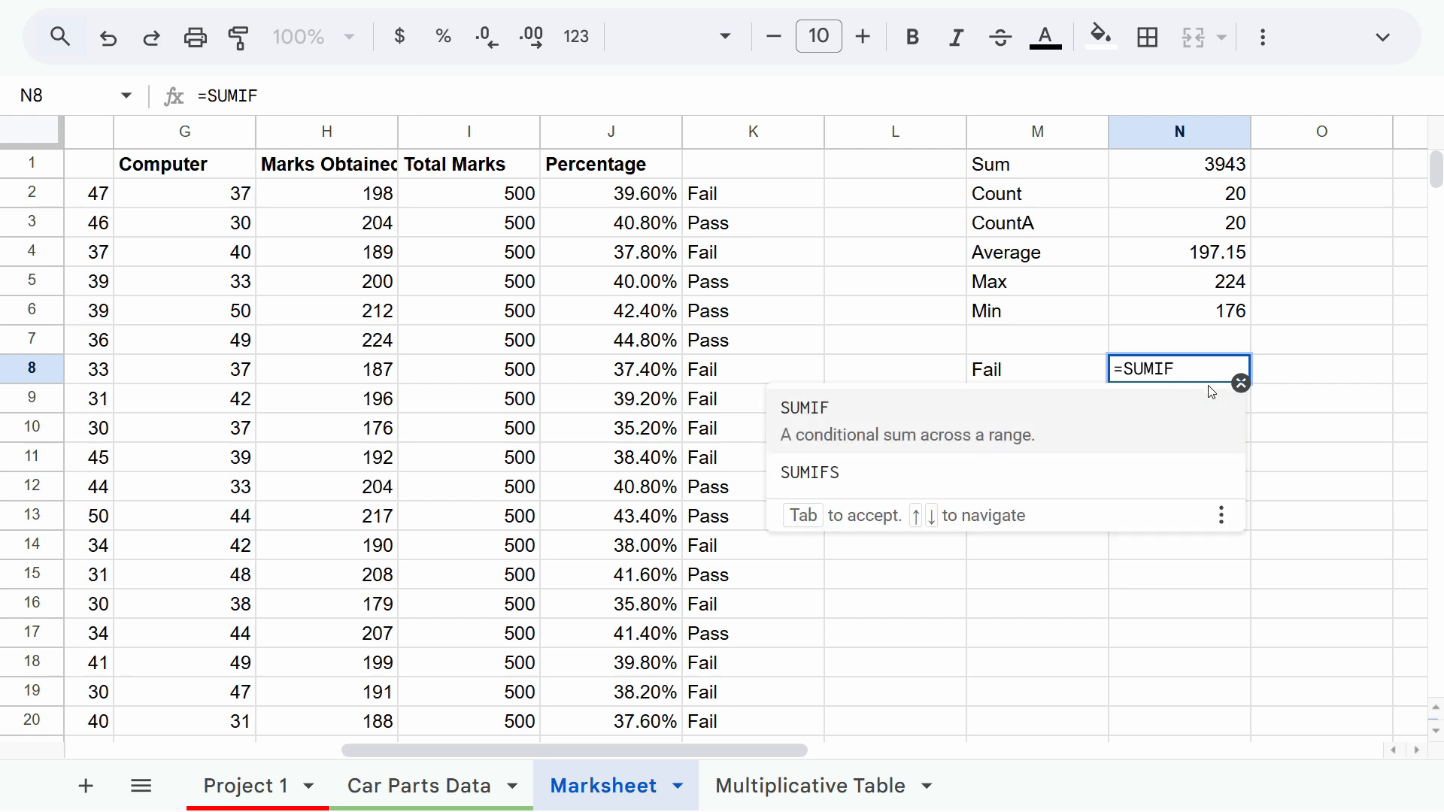
{"action": "left_click", "coordinate": [880, 434]}
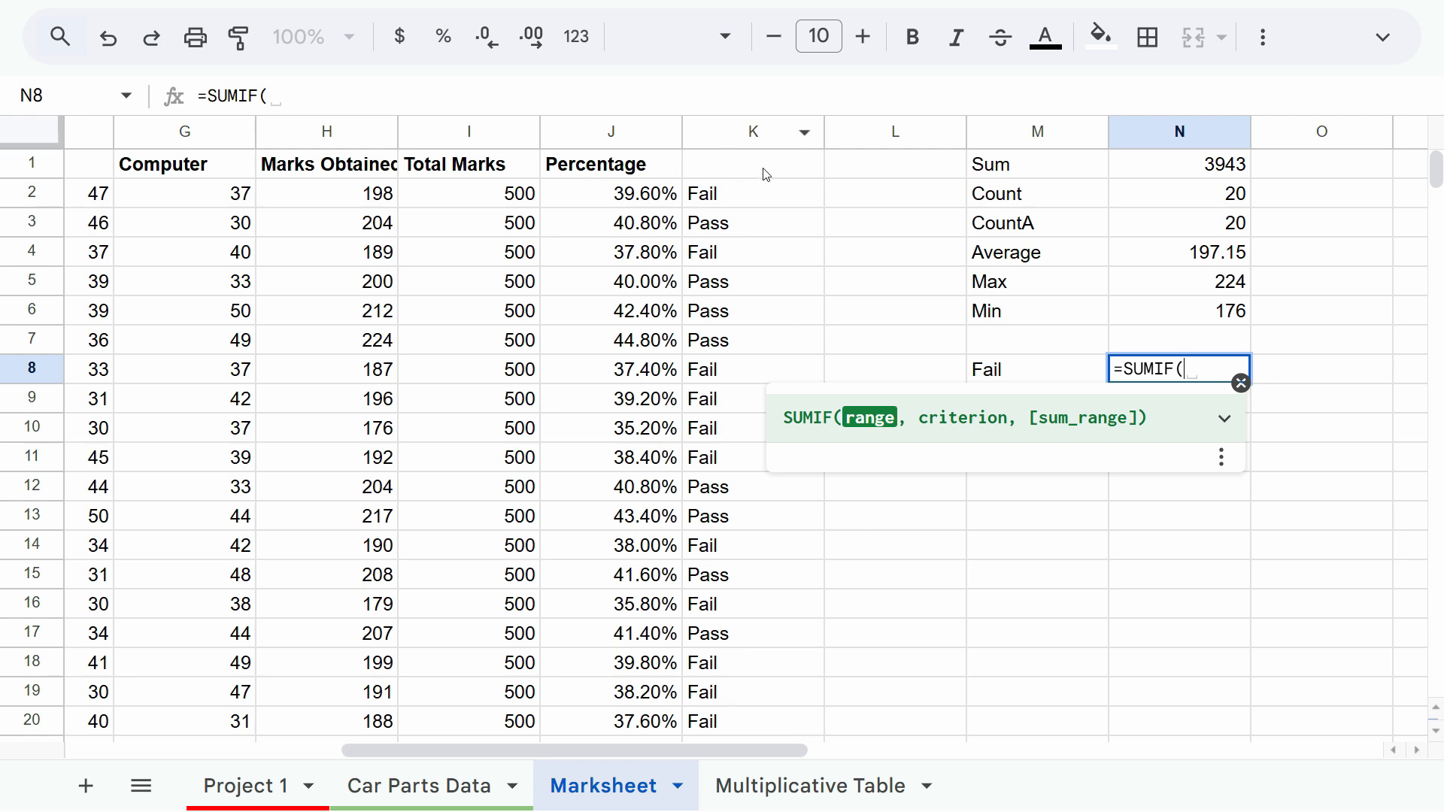
Complete N8 as =SUMIF(K:K,M8,H:H) to total the obtained marks of the failed students.
{"action": "left_click", "coordinate": [750, 139]}
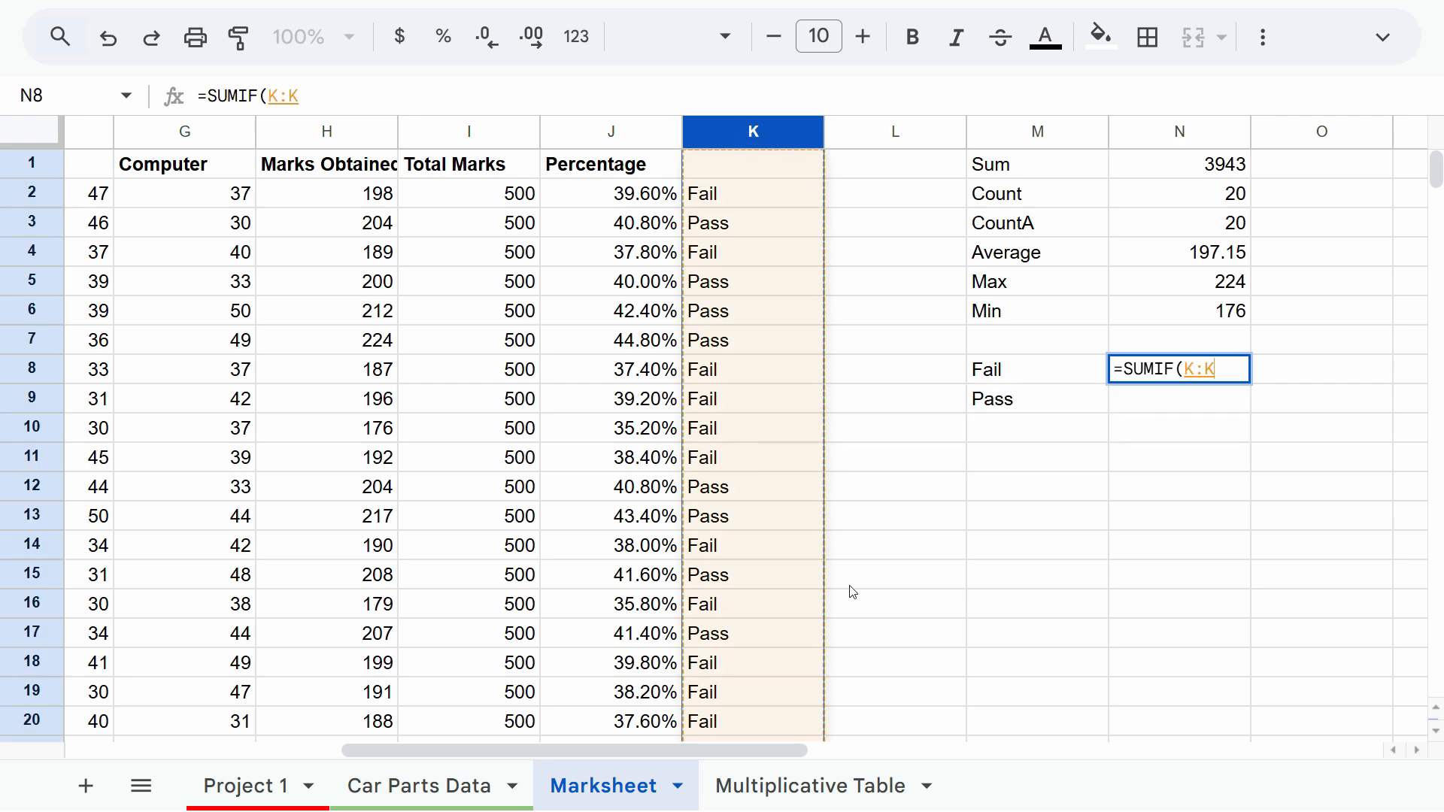
{"action": "type", "text": ","}
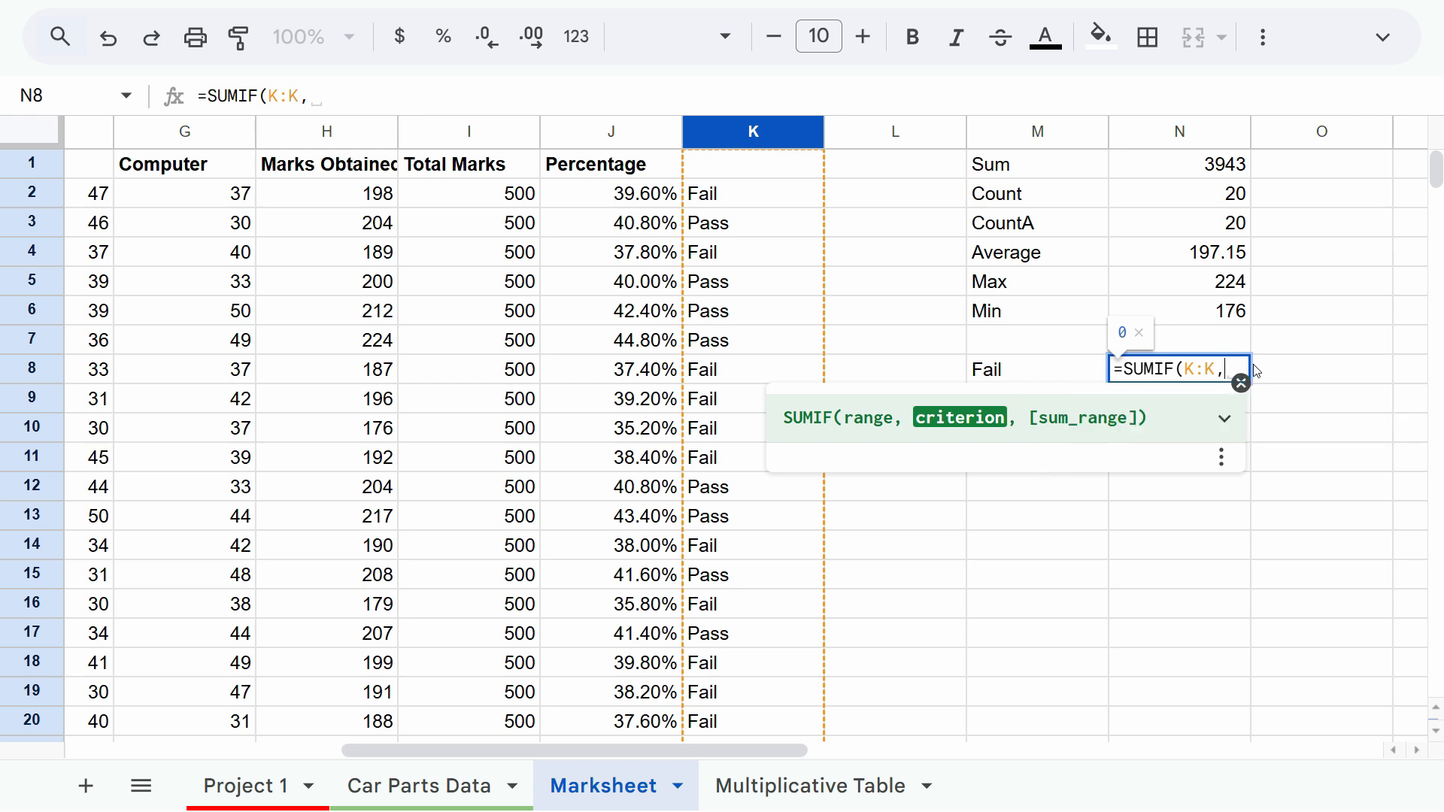
{"action": "left_click", "coordinate": [1033, 368]}
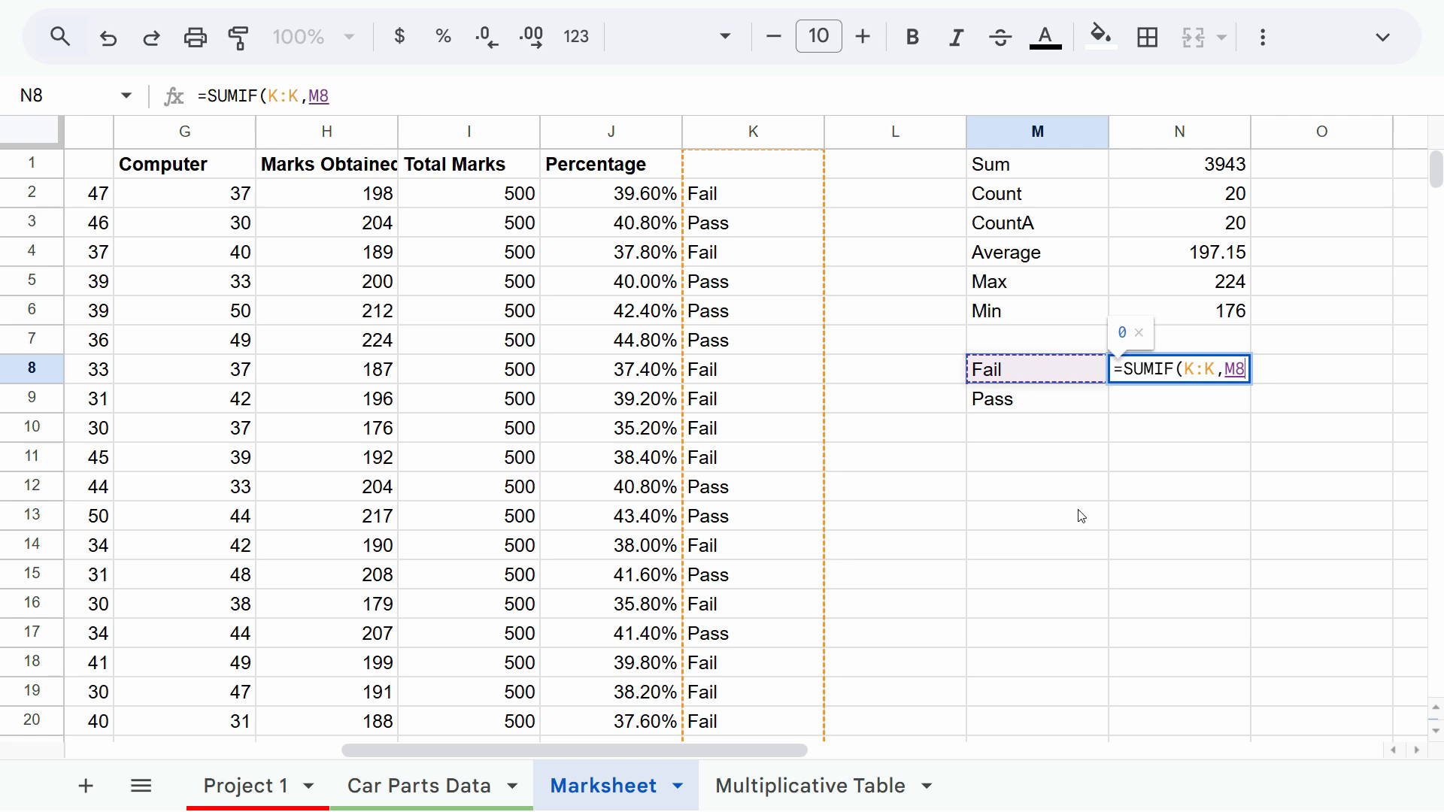
{"action": "type", "text": ","}
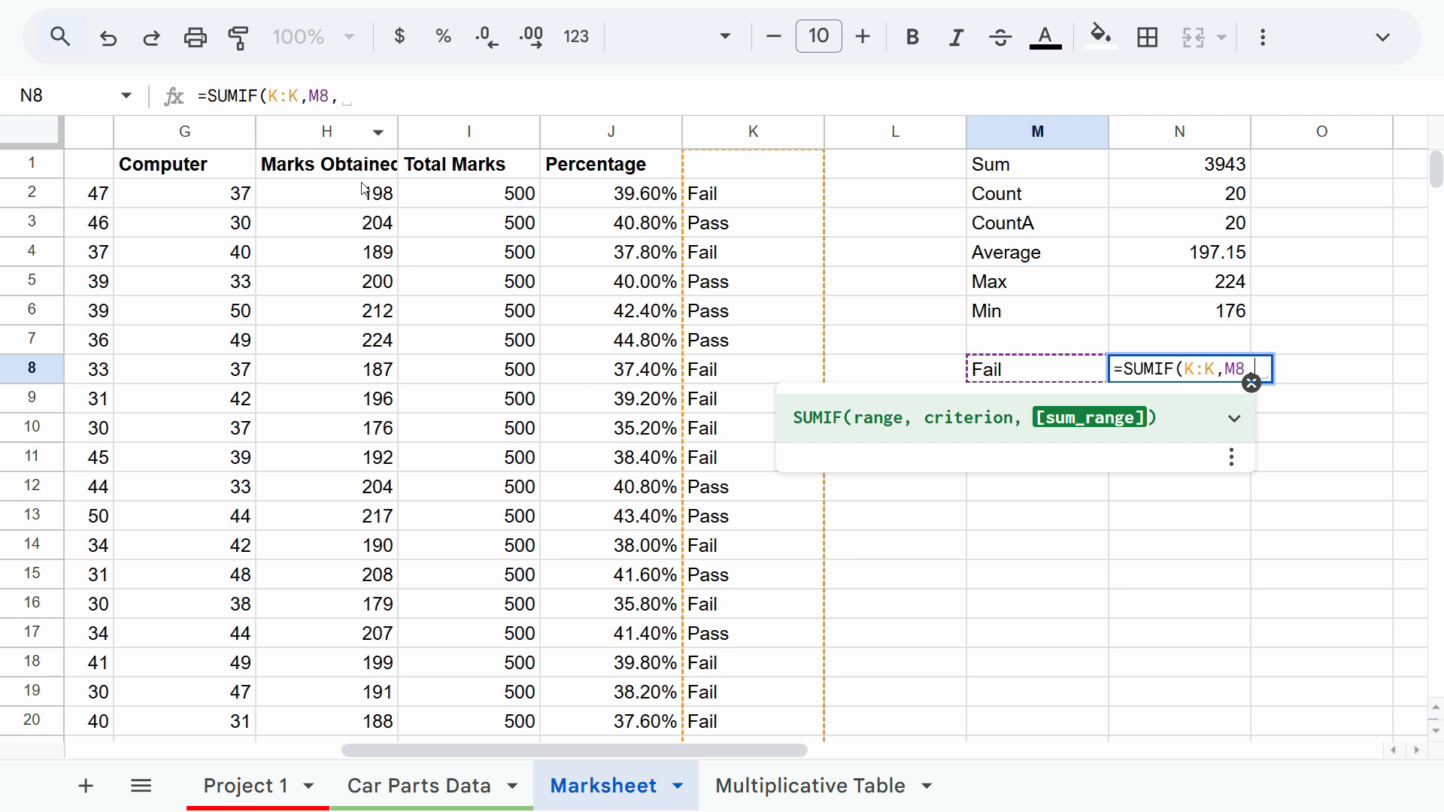
{"action": "left_click", "coordinate": [350, 132]}
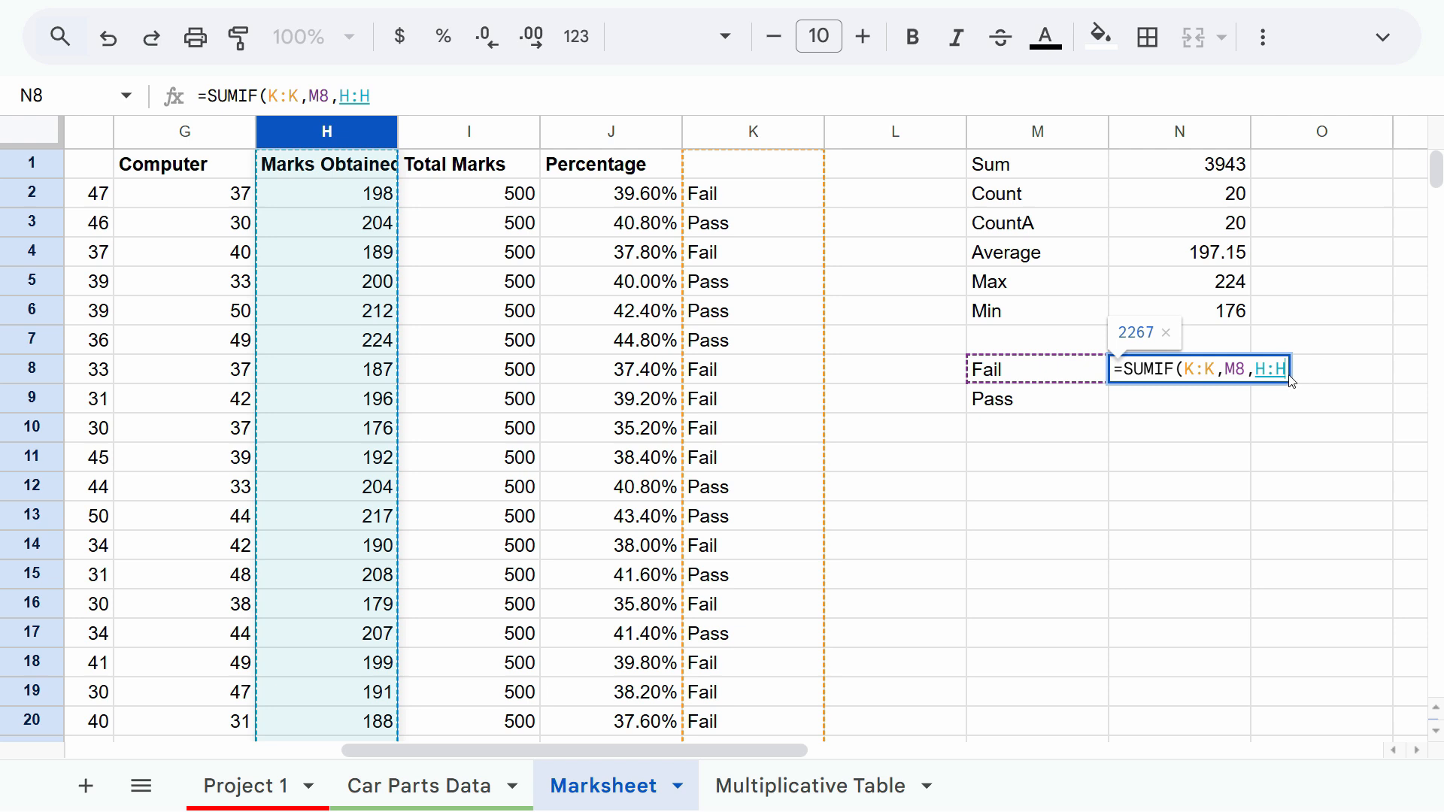
{"action": "key", "text": "Return"}
{"action": "key", "text": "Up"}
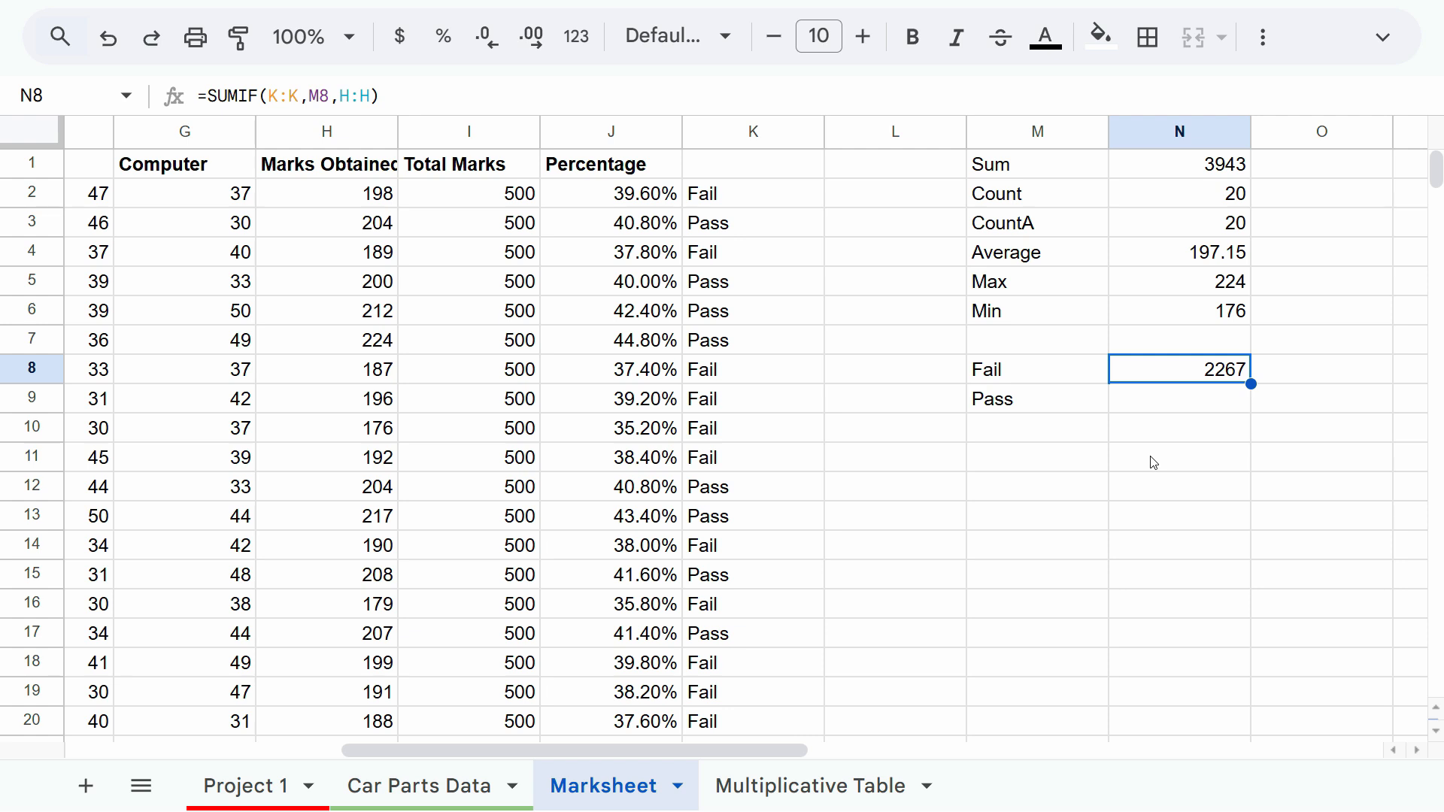
Add the header Status in cell K1 above the Pass/Fail column.
{"action": "left_click", "coordinate": [704, 168]}
{"action": "left_click", "coordinate": [603, 173]}
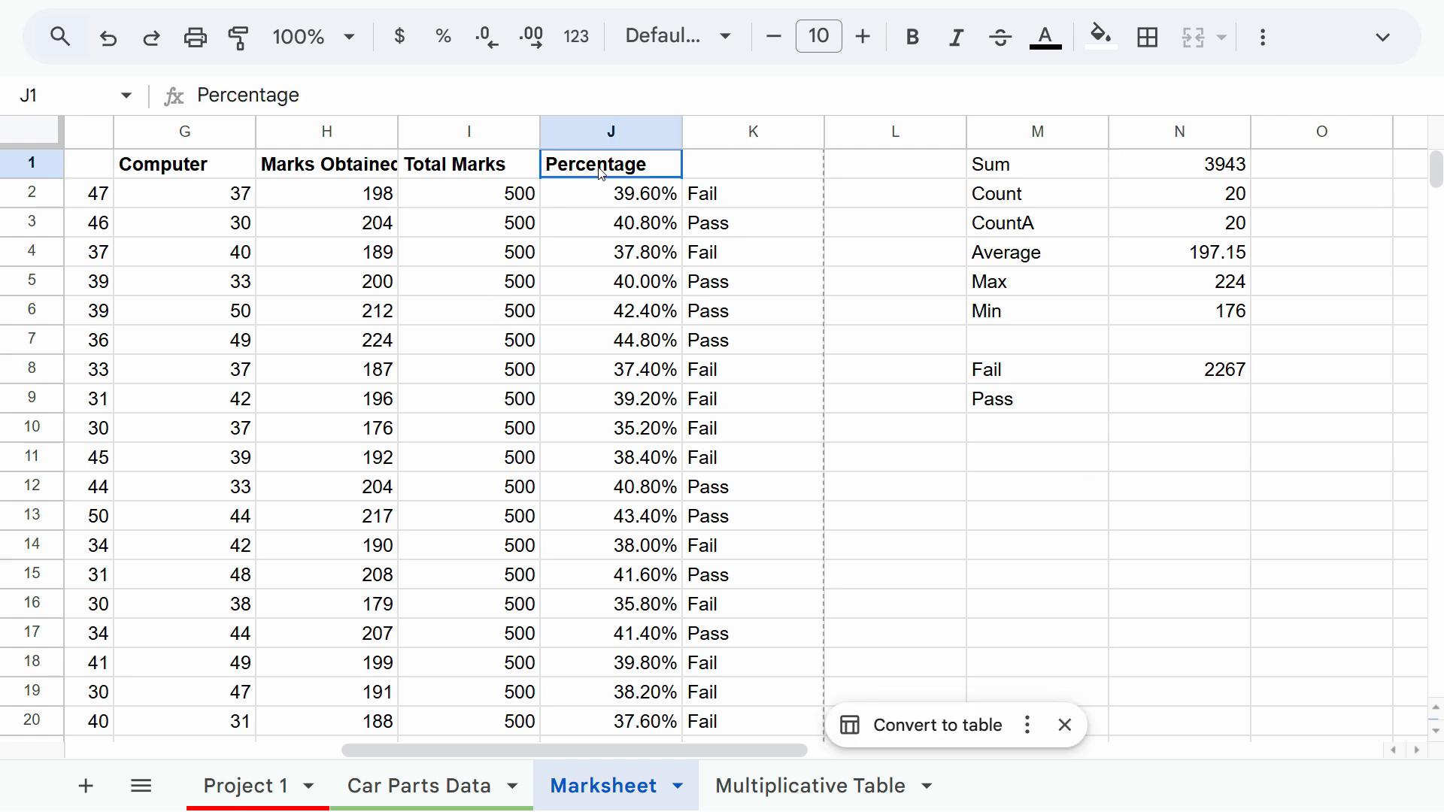
{"action": "left_click", "coordinate": [737, 167]}
{"action": "type", "text": "Status"}
{"action": "key", "text": "Return"}
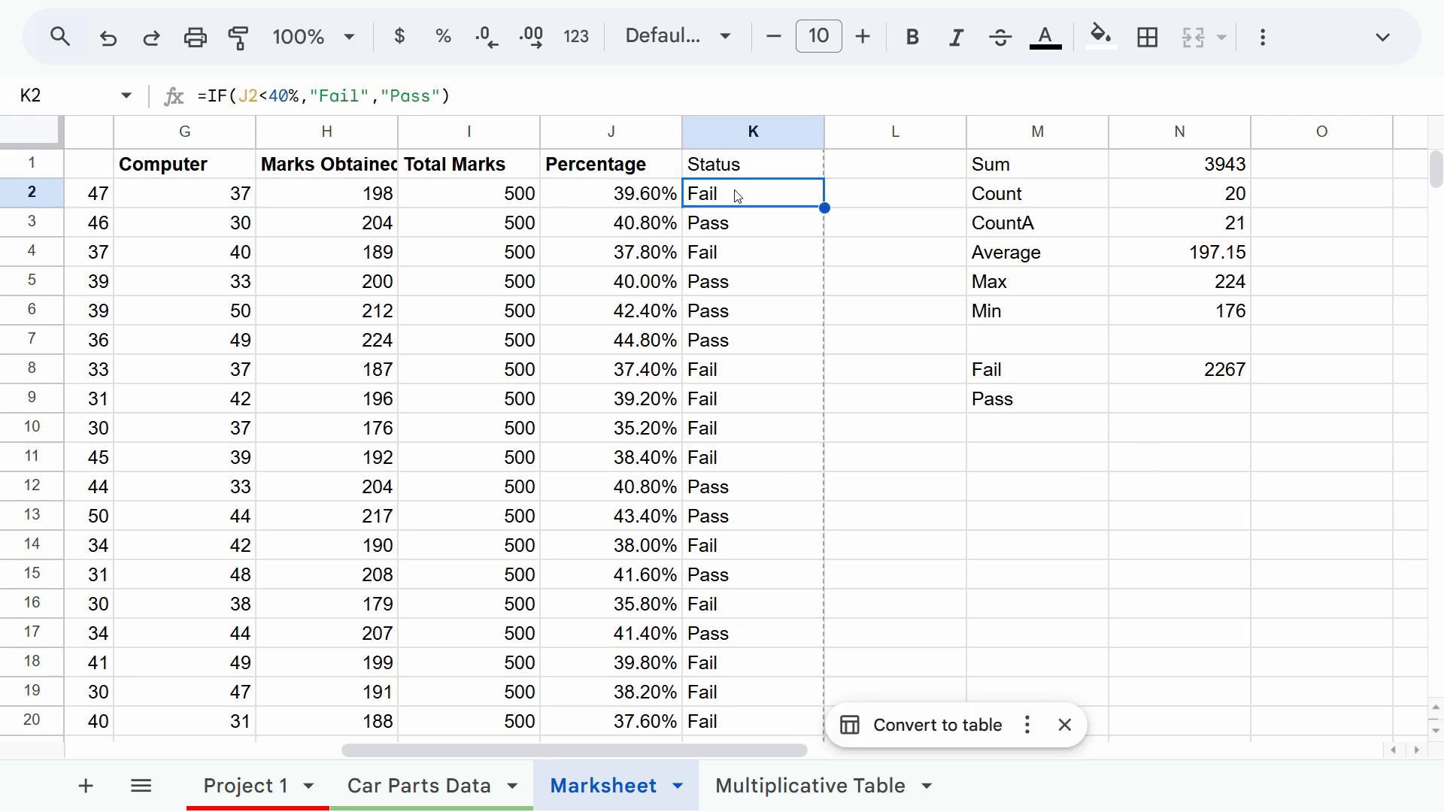
Create a filter on the marksheet data range A1:K21.
{"action": "left_click", "coordinate": [482, 172]}
{"action": "left_click", "coordinate": [318, 170]}
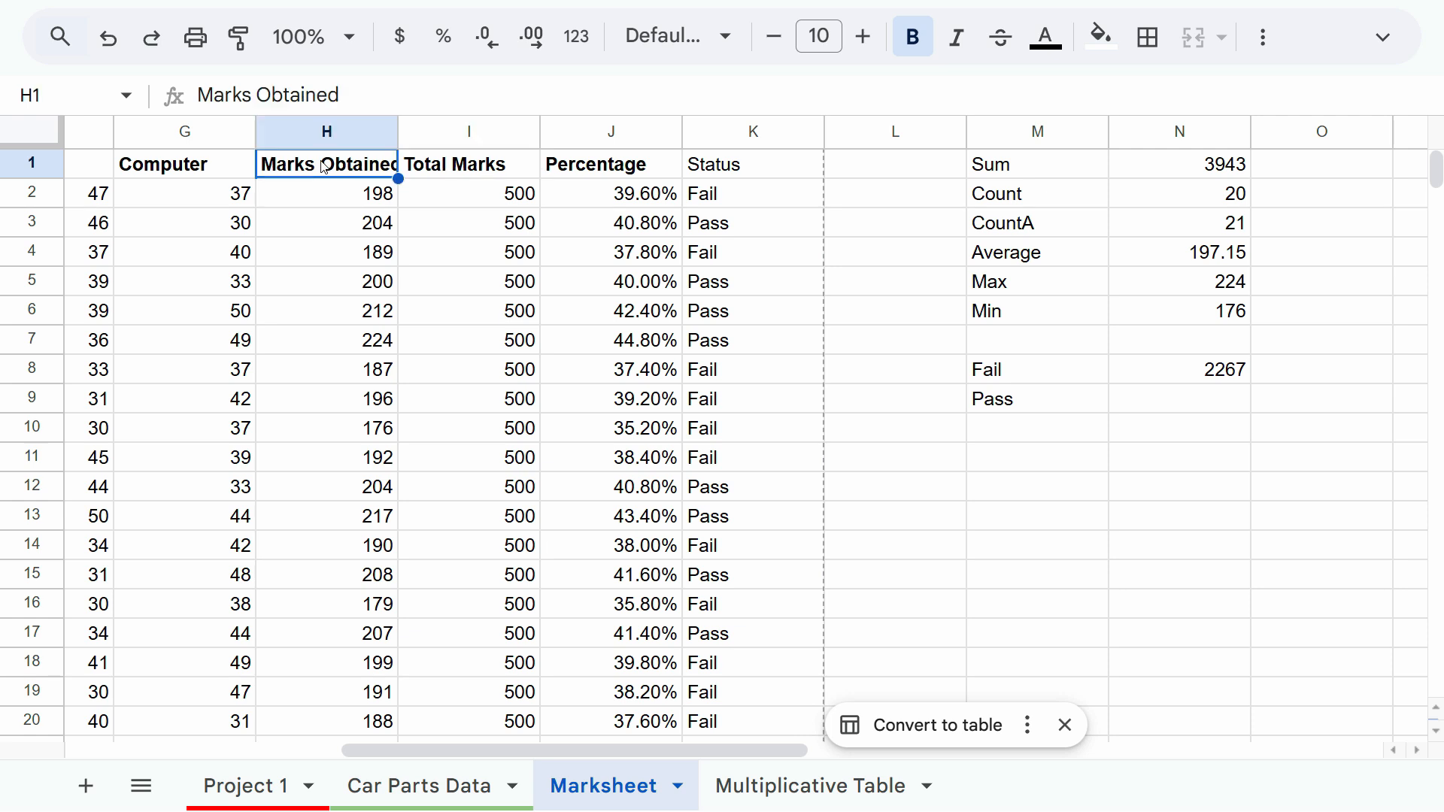
{"action": "left_click", "coordinate": [741, 164]}
{"action": "right_click", "coordinate": [743, 164]}
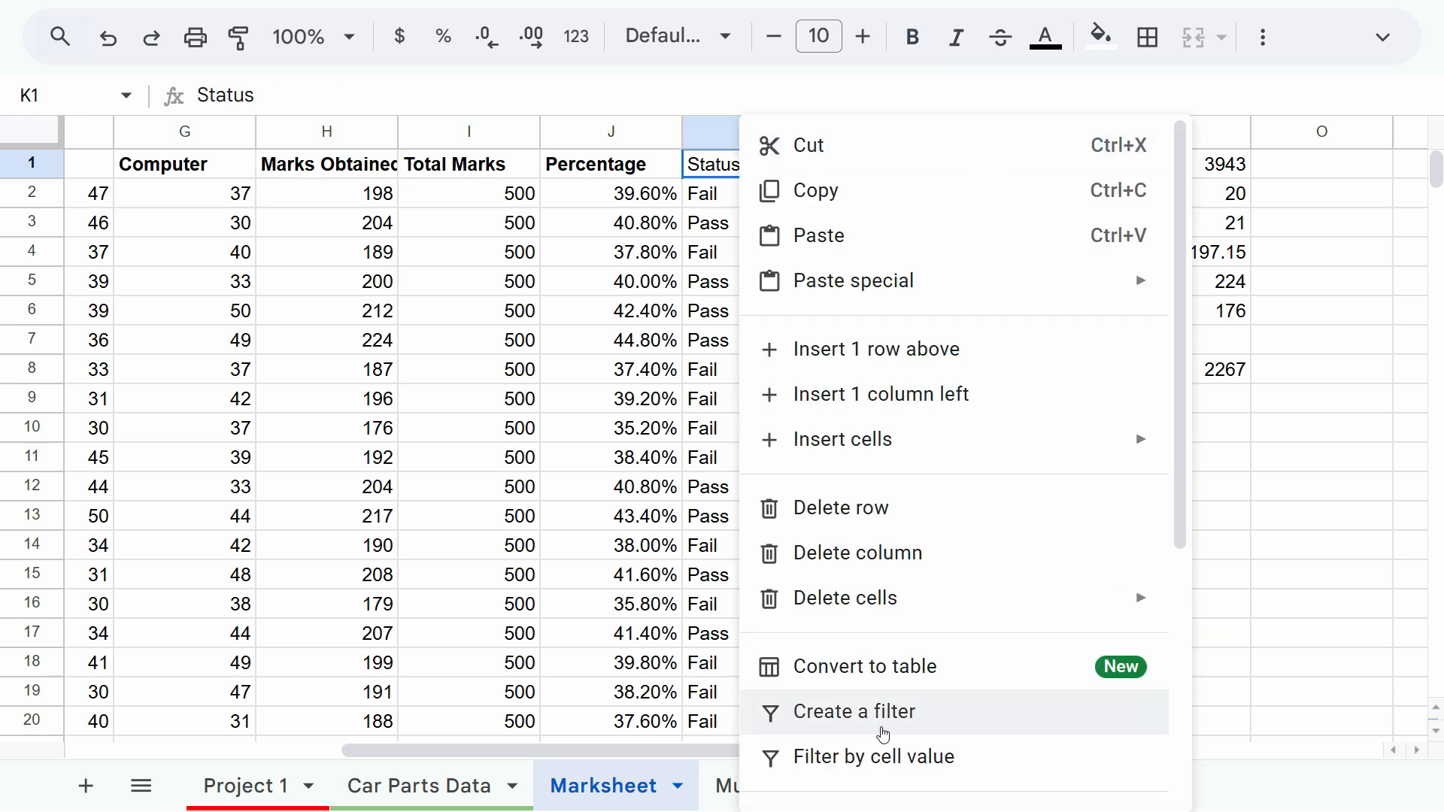
{"action": "left_click", "coordinate": [884, 732]}
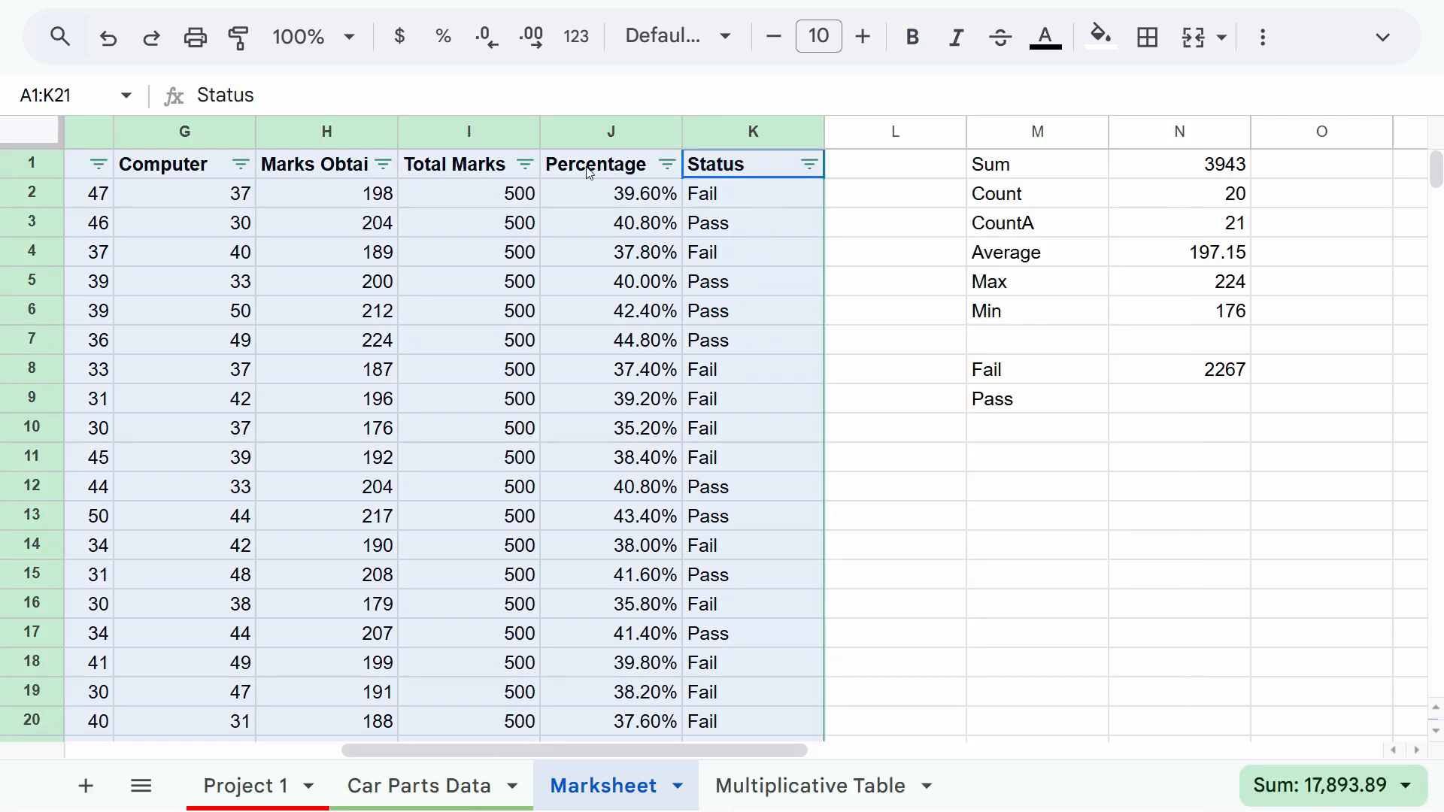
{"action": "left_click", "coordinate": [590, 171]}
{"action": "left_click", "coordinate": [737, 173]}
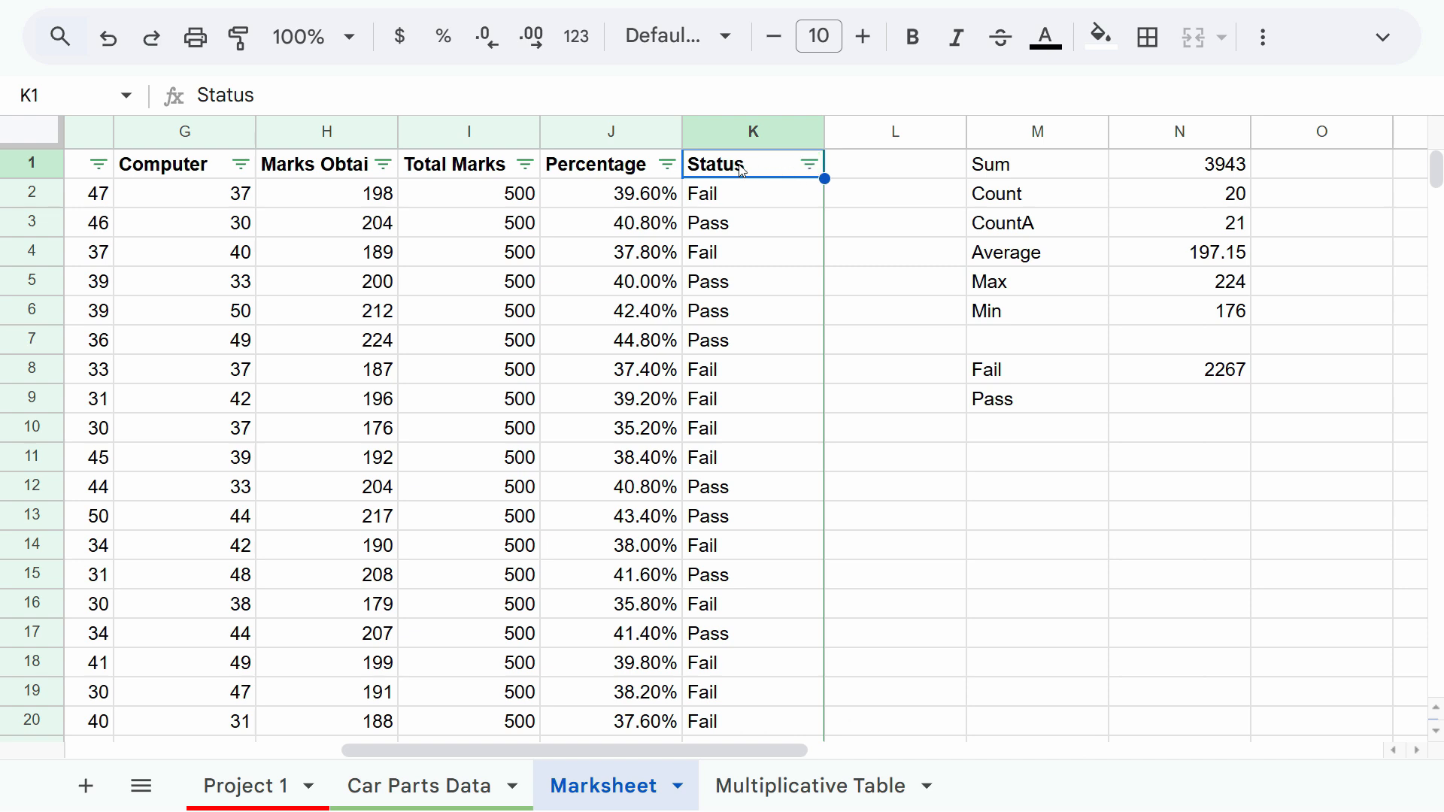
Filter the Status column to show only Fail rows and check the sum of the visible Marks Obtained column.
{"action": "left_click", "coordinate": [811, 167]}
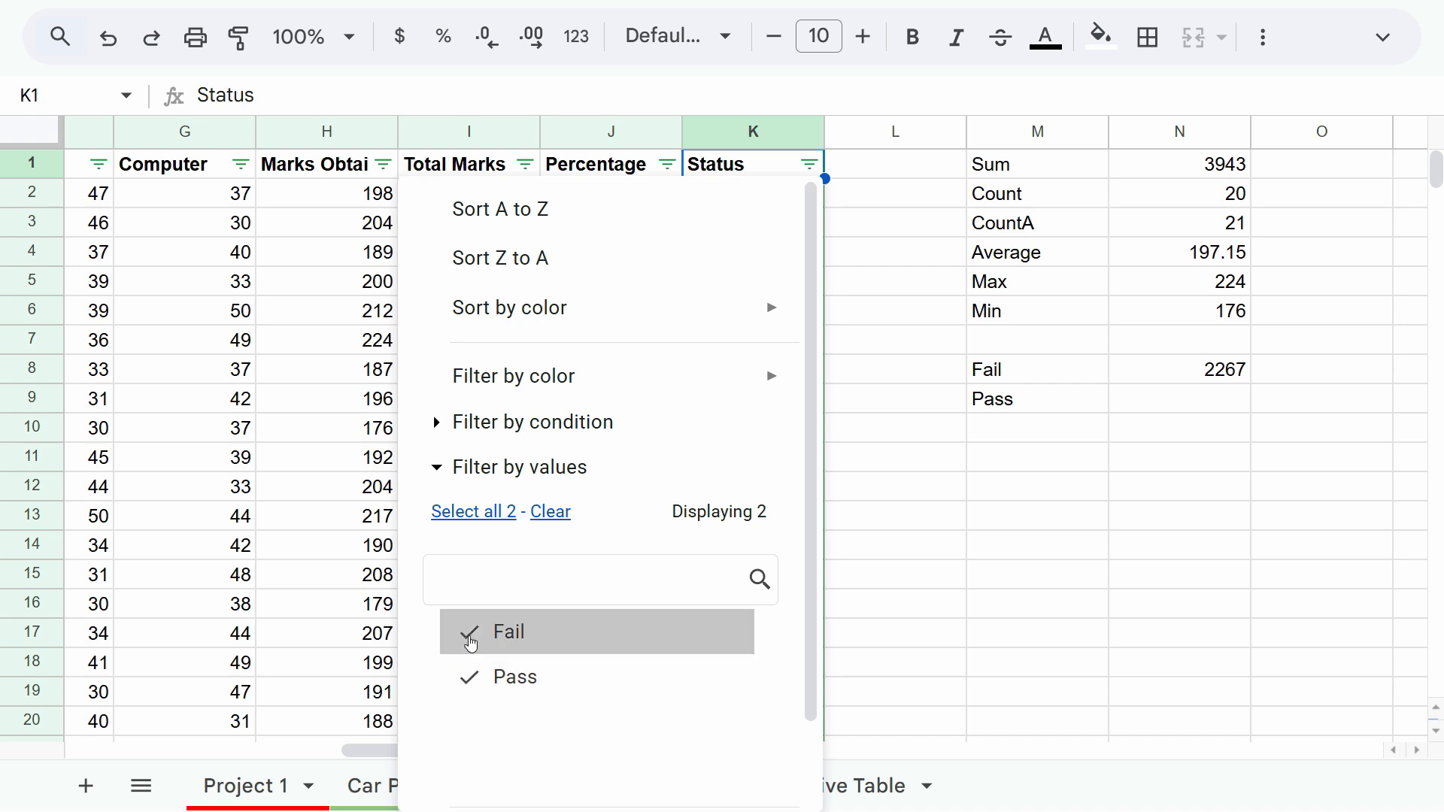
{"action": "left_click", "coordinate": [471, 641]}
{"action": "left_click", "coordinate": [471, 649]}
{"action": "left_click", "coordinate": [471, 677]}
{"action": "left_click", "coordinate": [468, 687]}
{"action": "left_click", "coordinate": [472, 689]}
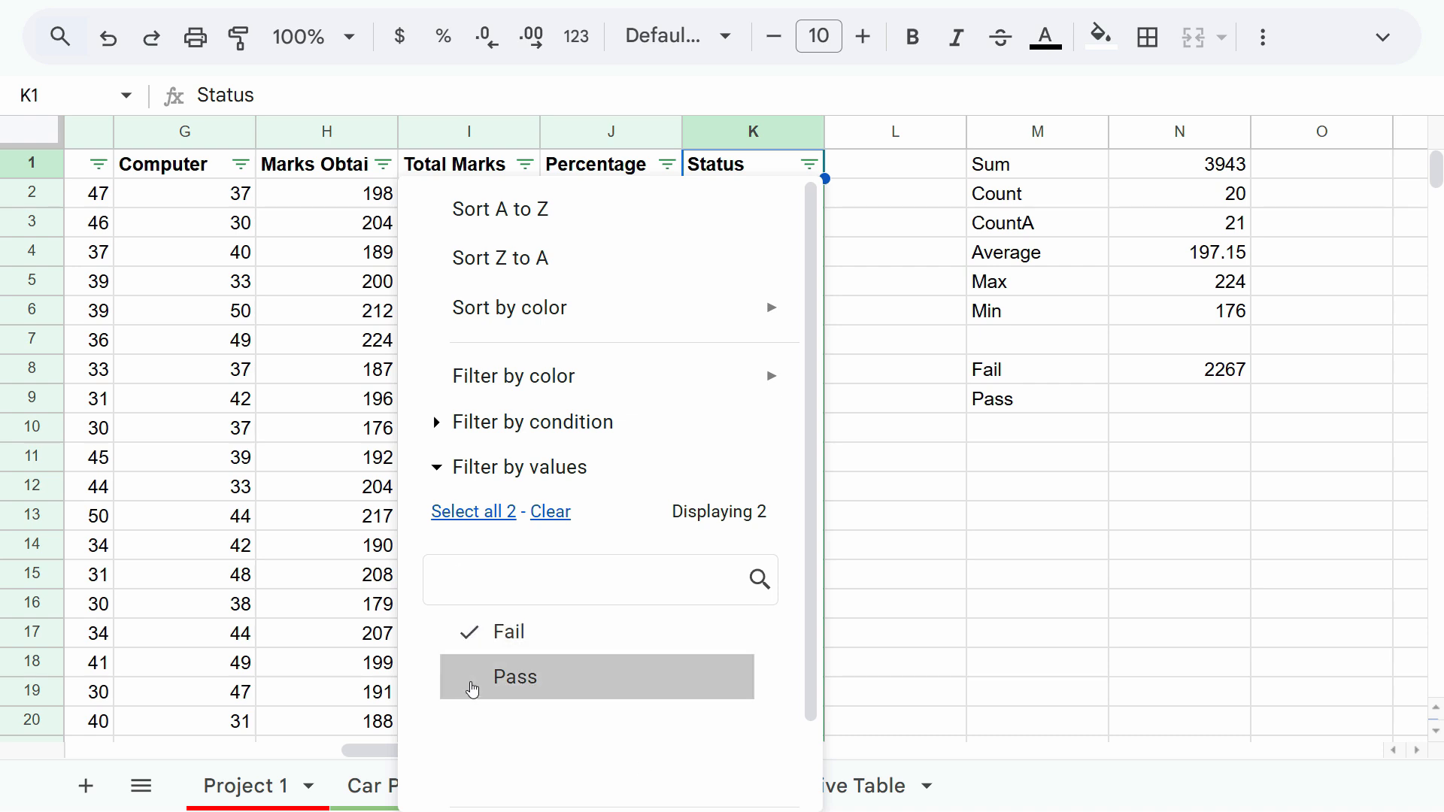
{"action": "left_click", "coordinate": [880, 348]}
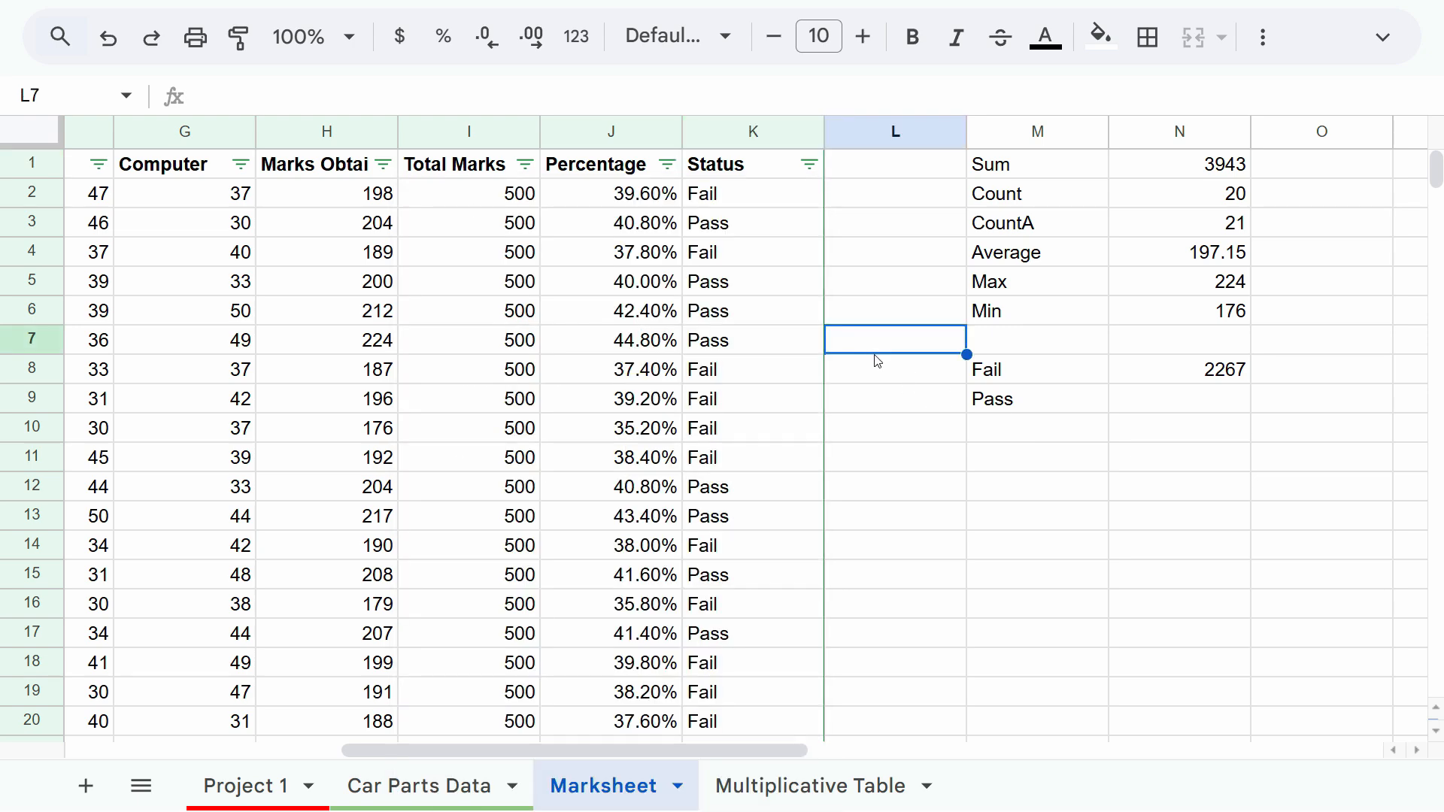
{"action": "left_click", "coordinate": [809, 164]}
{"action": "left_click_drag", "start_coordinate": [806, 580], "coordinate": [802, 735]}
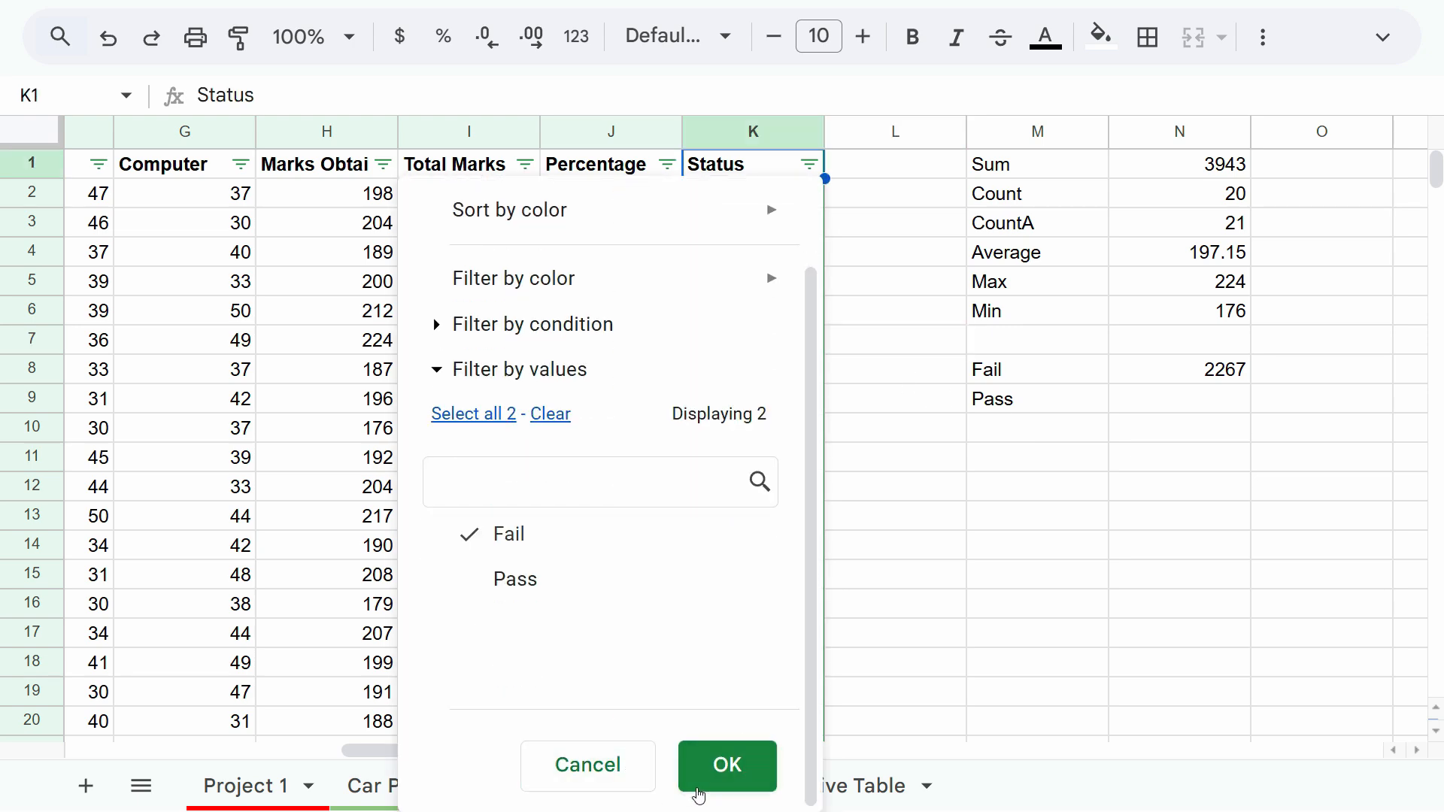
{"action": "left_click", "coordinate": [699, 774]}
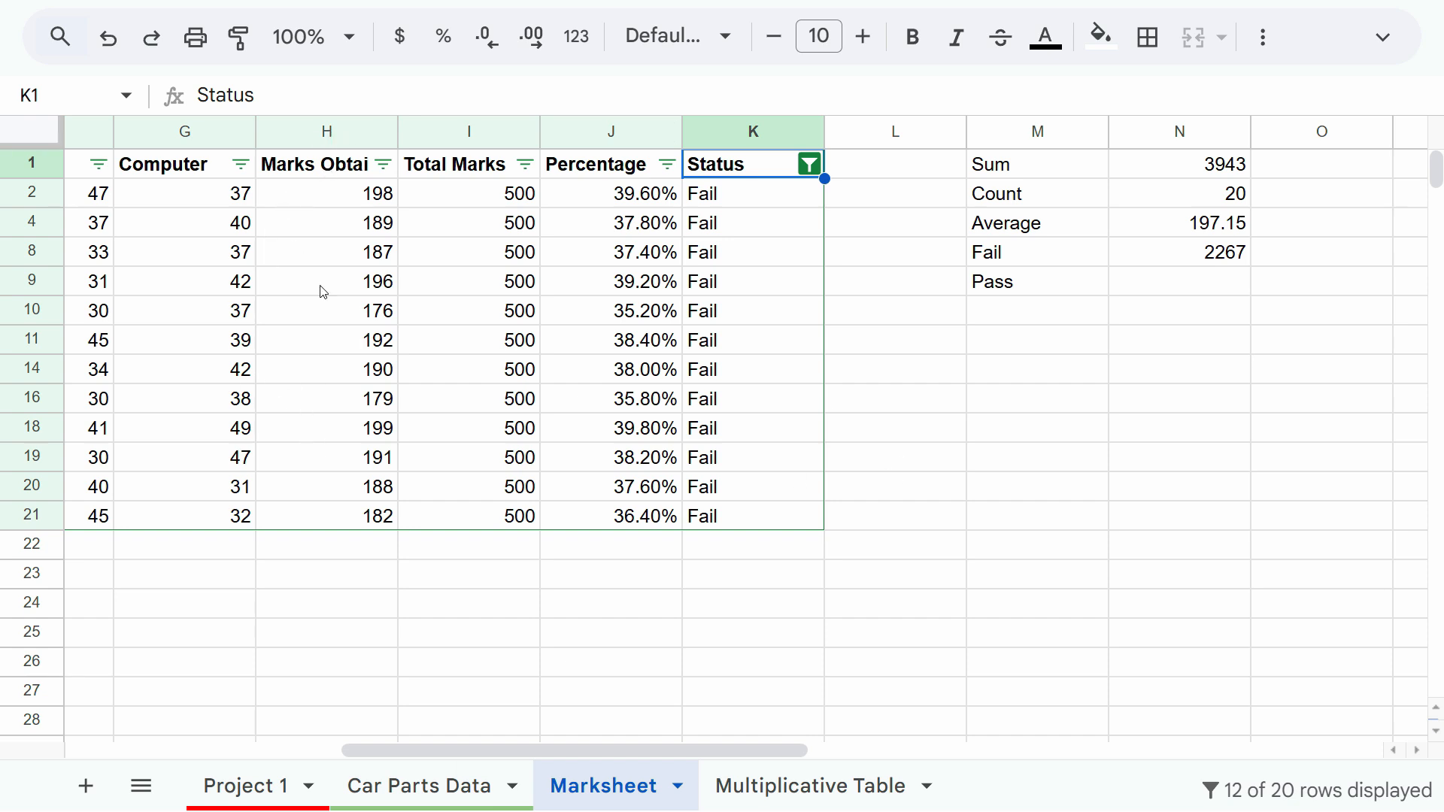
{"action": "left_click", "coordinate": [331, 139]}
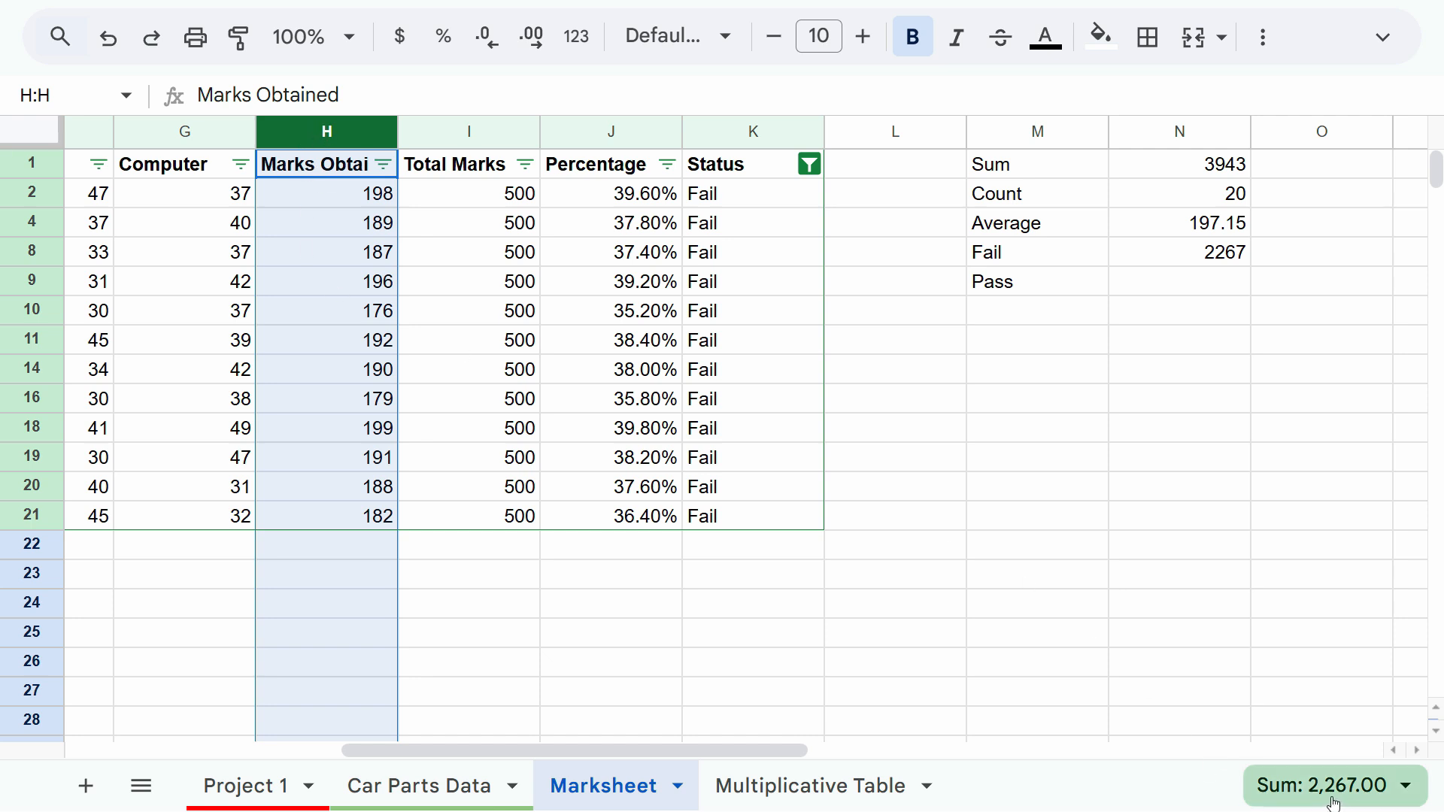
Include Pass again in the Status column filter so that all rows of the marksheet are displayed.
{"action": "left_click", "coordinate": [810, 164]}
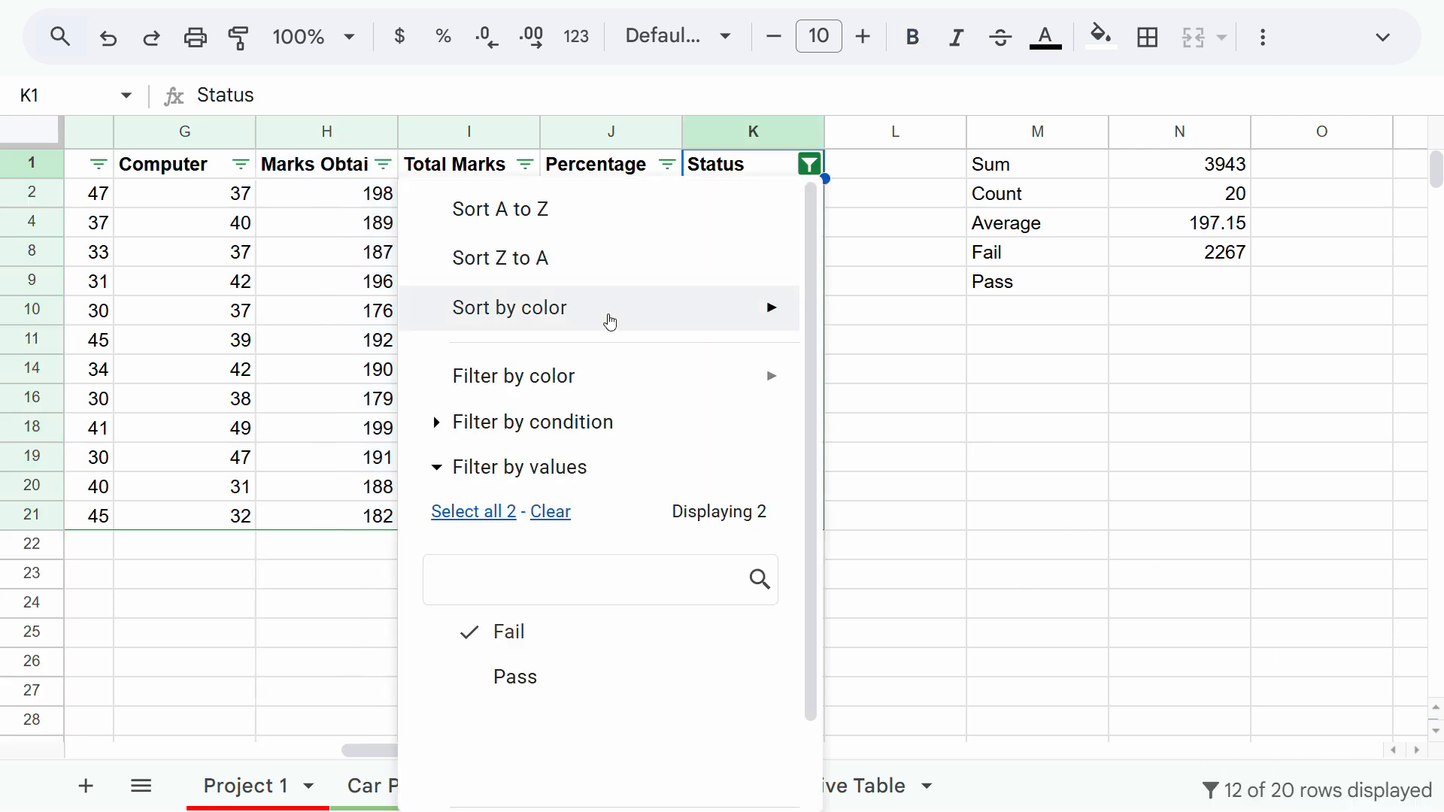
{"action": "scroll", "coordinate": [602, 601], "scroll_direction": "down", "scroll_amount": 2}
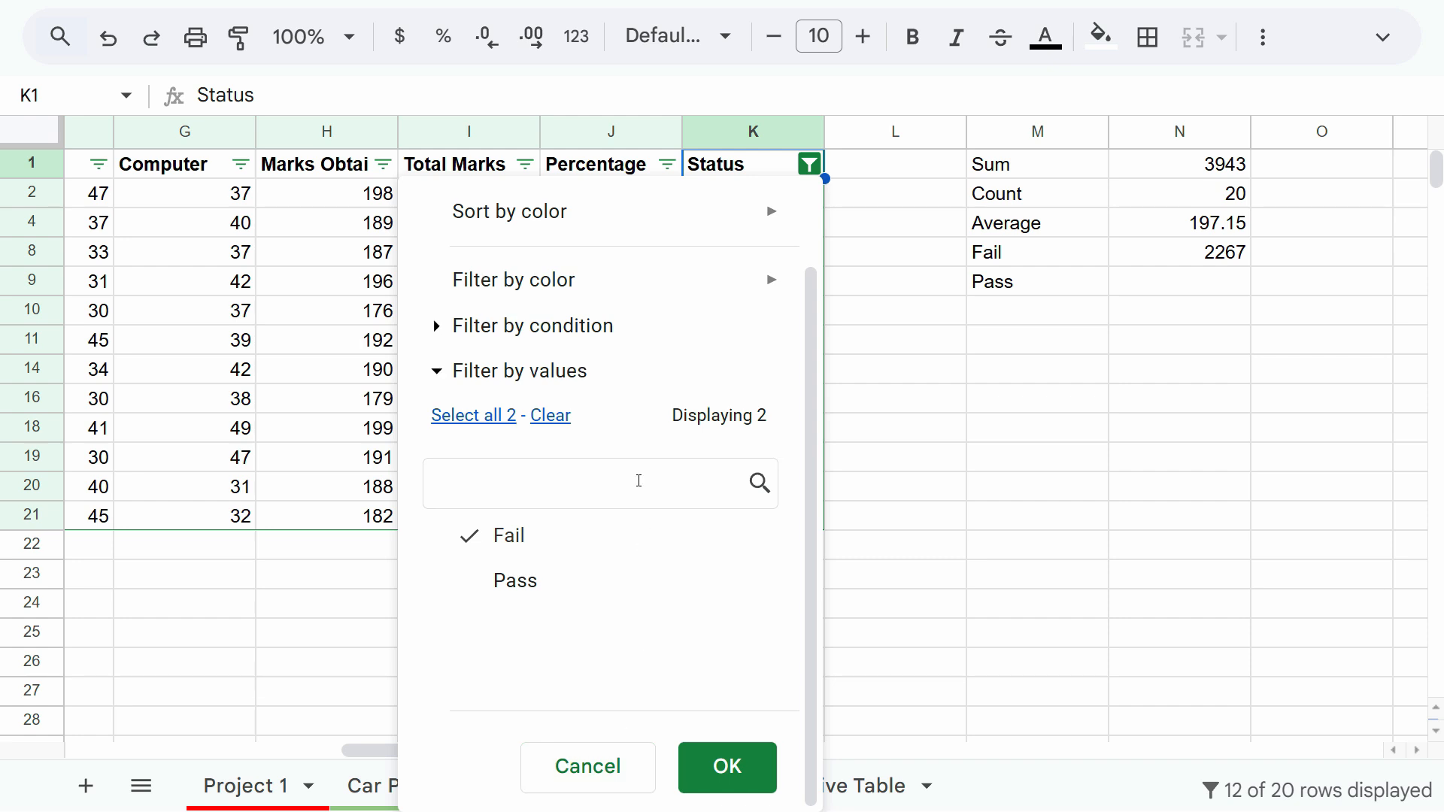
{"action": "scroll", "coordinate": [635, 512], "scroll_direction": "up", "scroll_amount": 1}
{"action": "scroll", "coordinate": [602, 542], "scroll_direction": "down", "scroll_amount": 1}
{"action": "left_click", "coordinate": [475, 596]}
{"action": "left_click", "coordinate": [728, 765]}
{"action": "left_click", "coordinate": [1090, 456]}
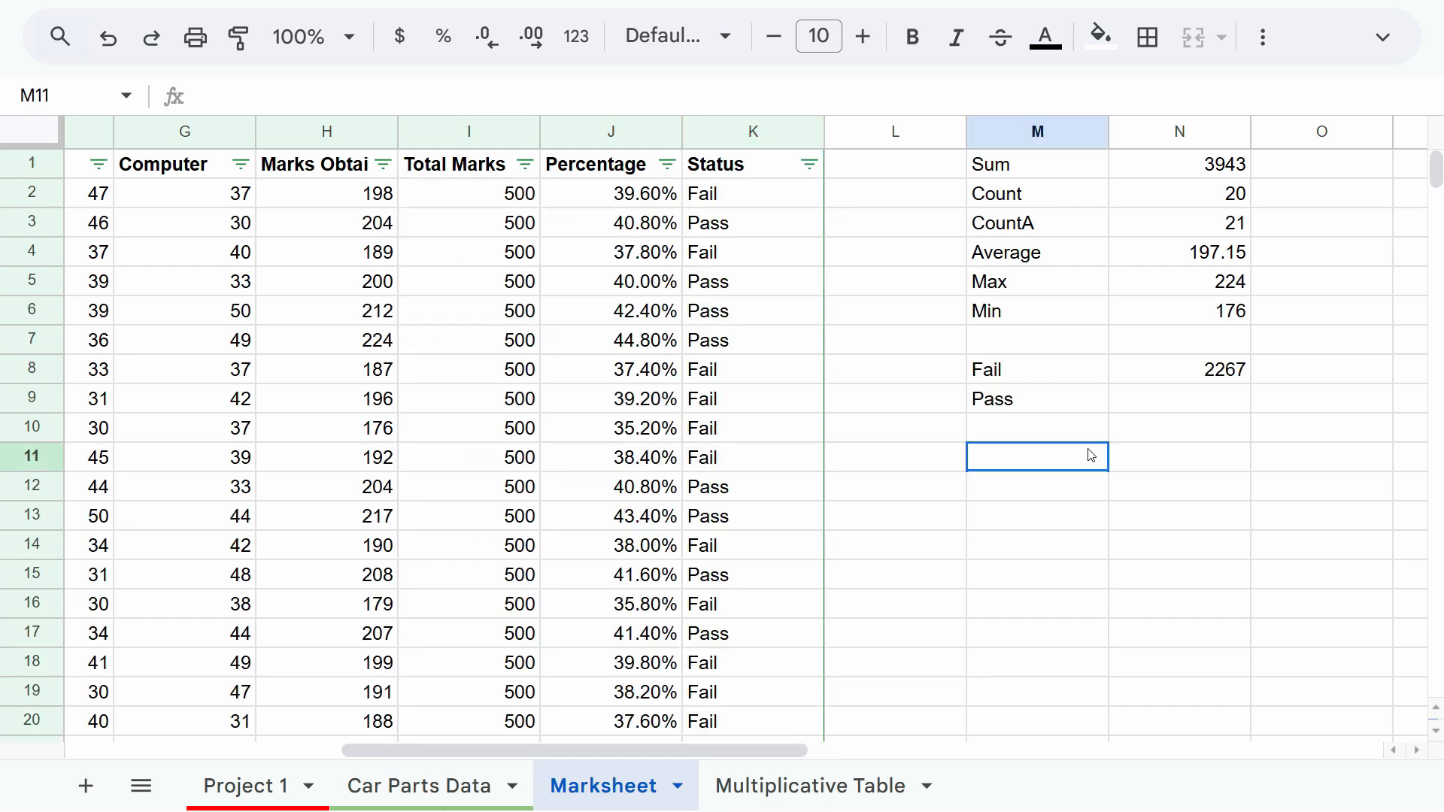
{"action": "left_click", "coordinate": [1235, 376]}
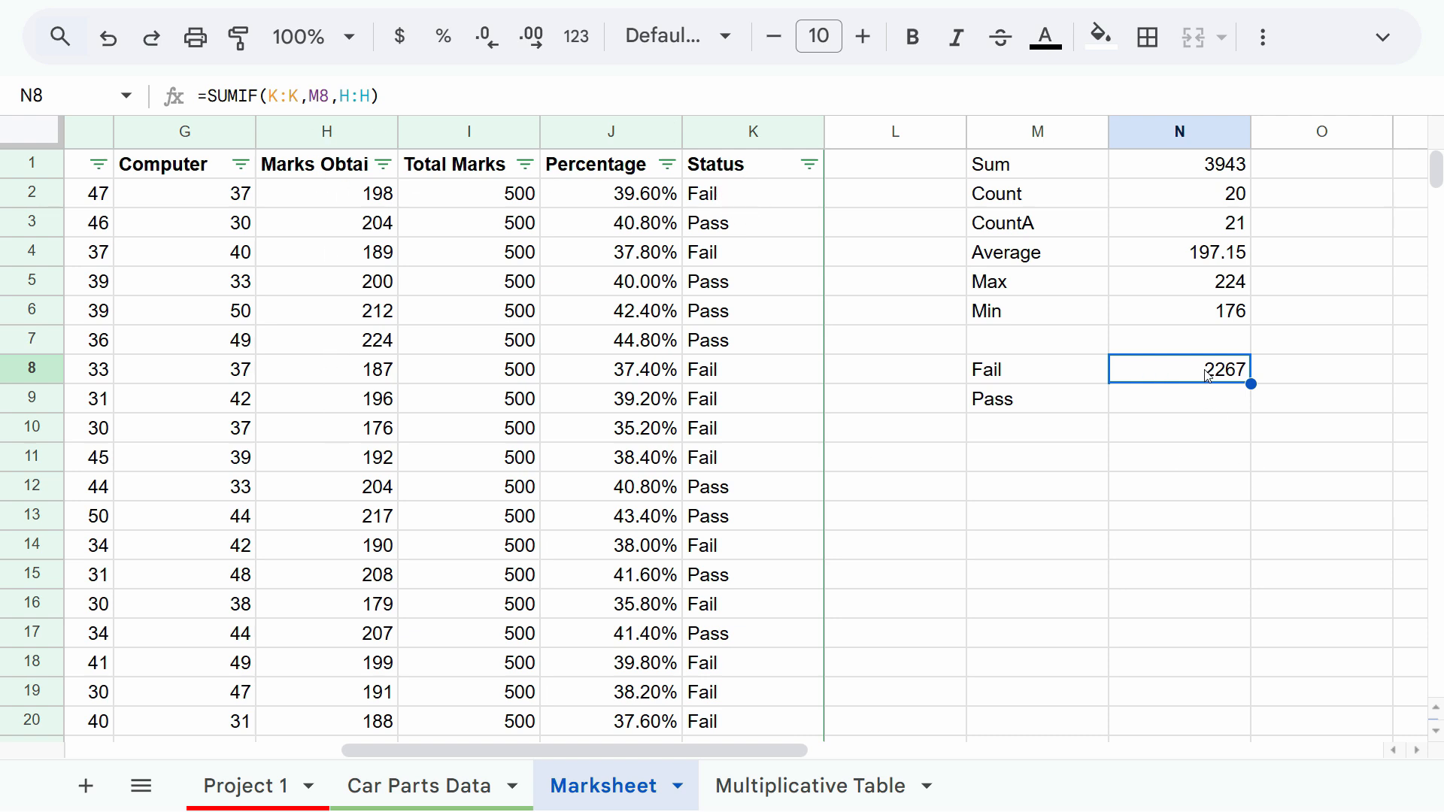
{"action": "left_click", "coordinate": [1214, 414]}
{"action": "left_click", "coordinate": [1217, 378]}
{"action": "left_click", "coordinate": [1055, 376]}
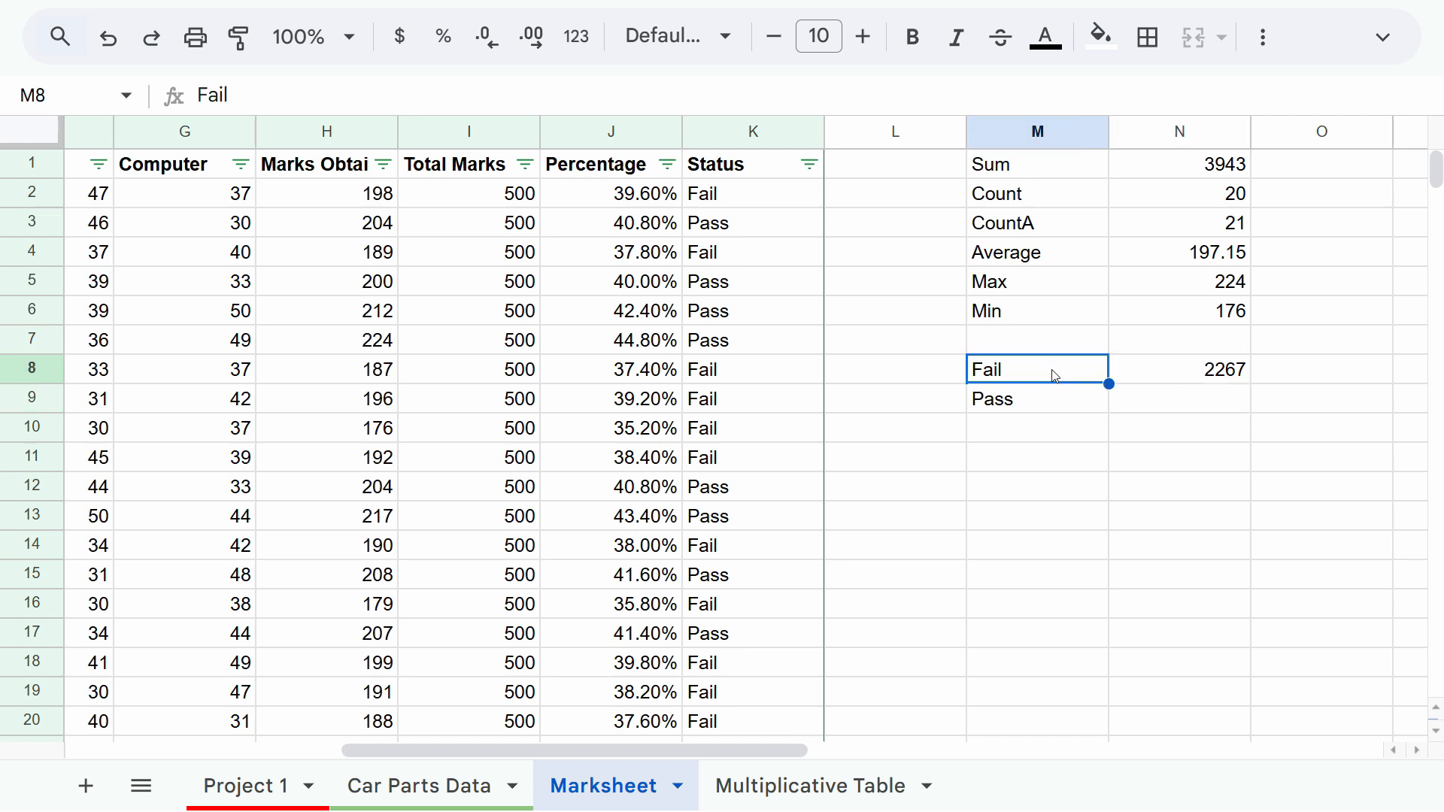
{"action": "left_click", "coordinate": [321, 202]}
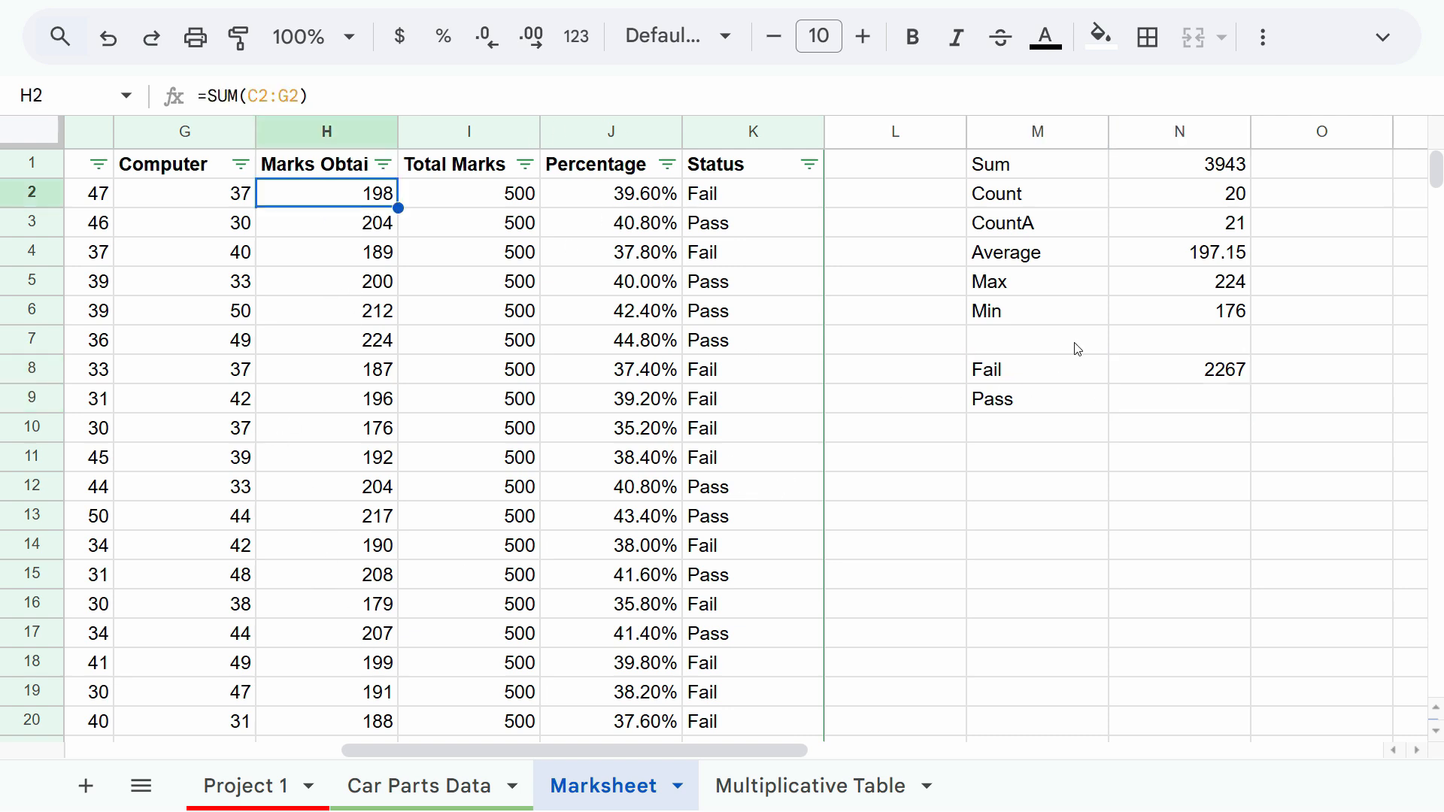
{"action": "left_click", "coordinate": [1233, 416]}
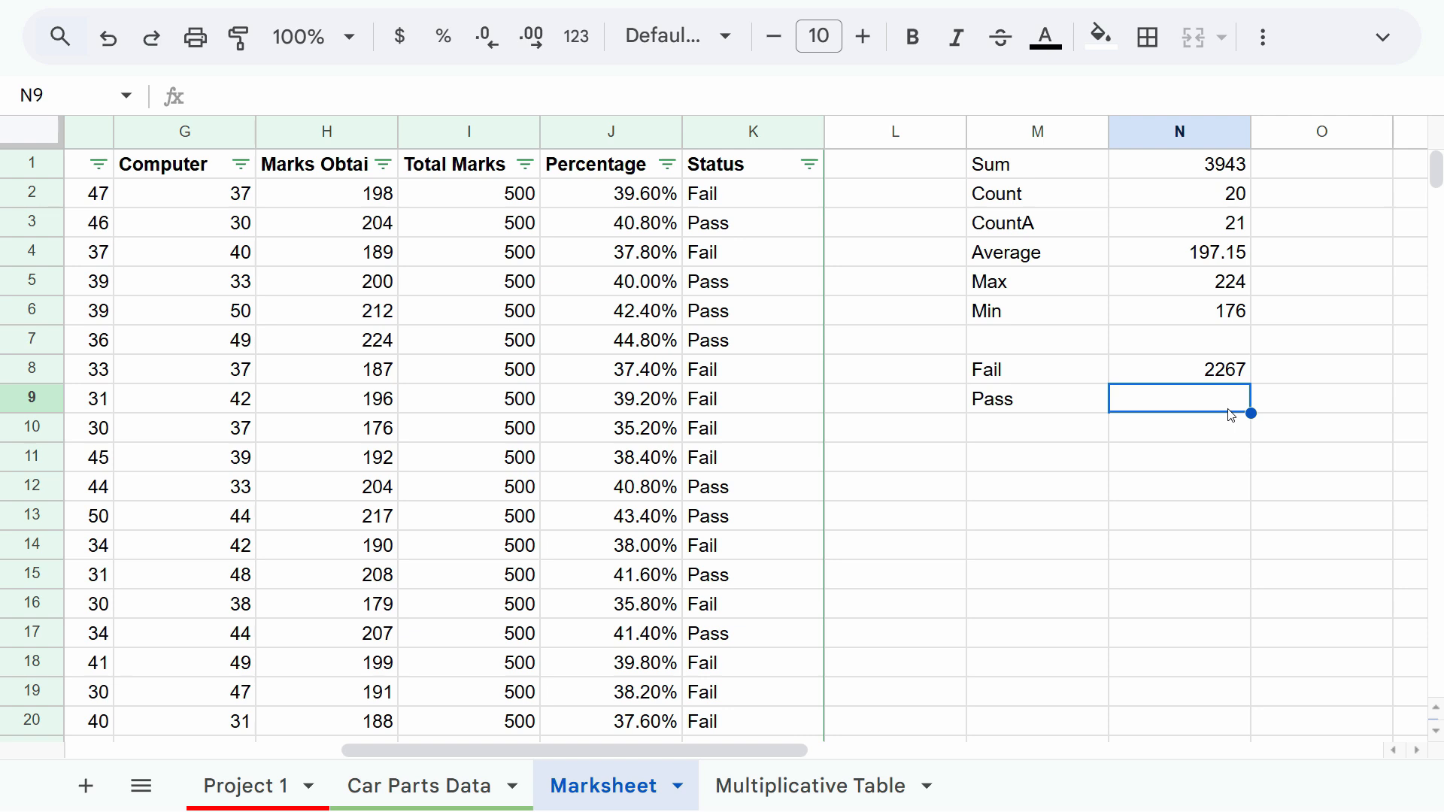
{"action": "left_click", "coordinate": [1027, 409]}
{"action": "left_click", "coordinate": [1204, 413]}
{"action": "type", "text": "="}
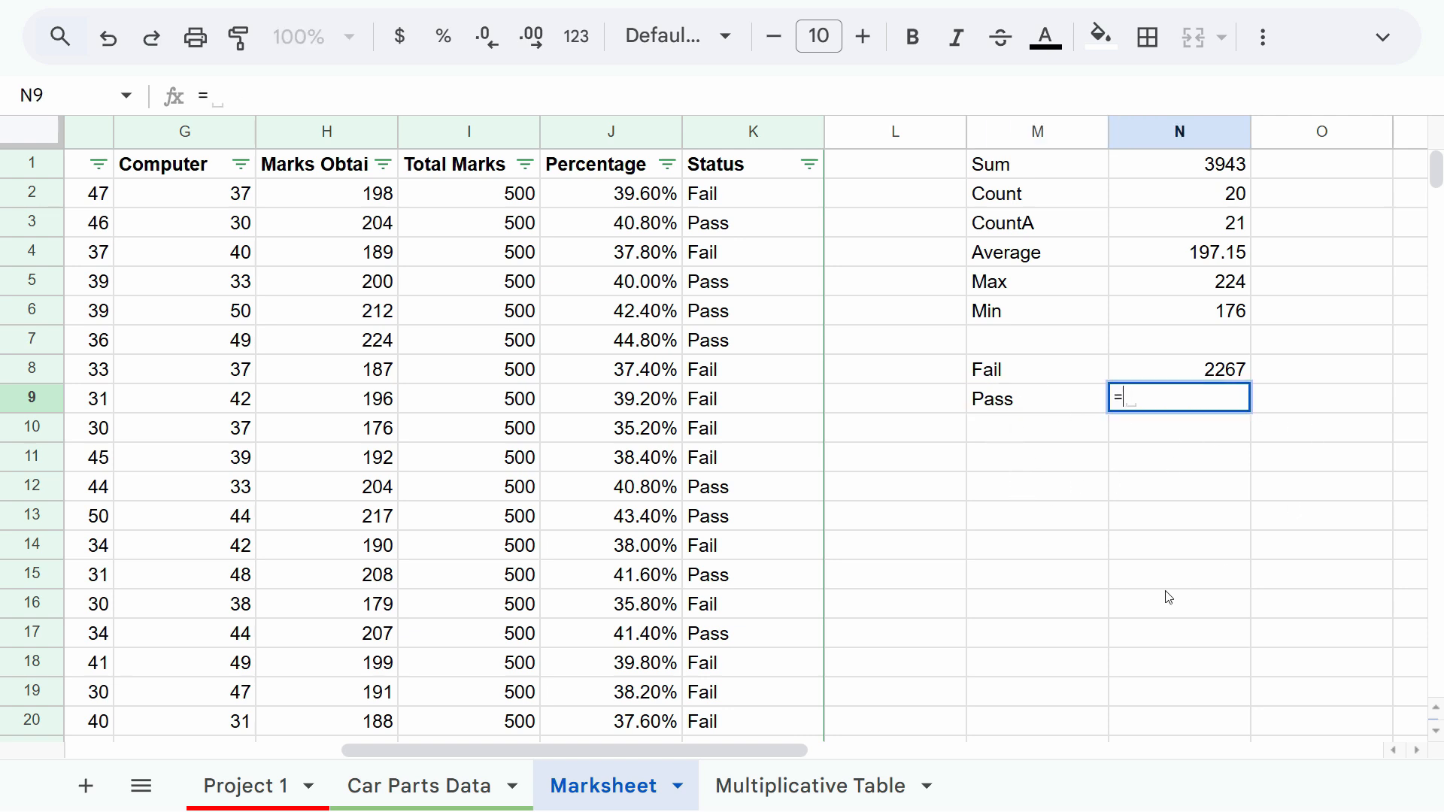
{"action": "key", "text": "Escape"}
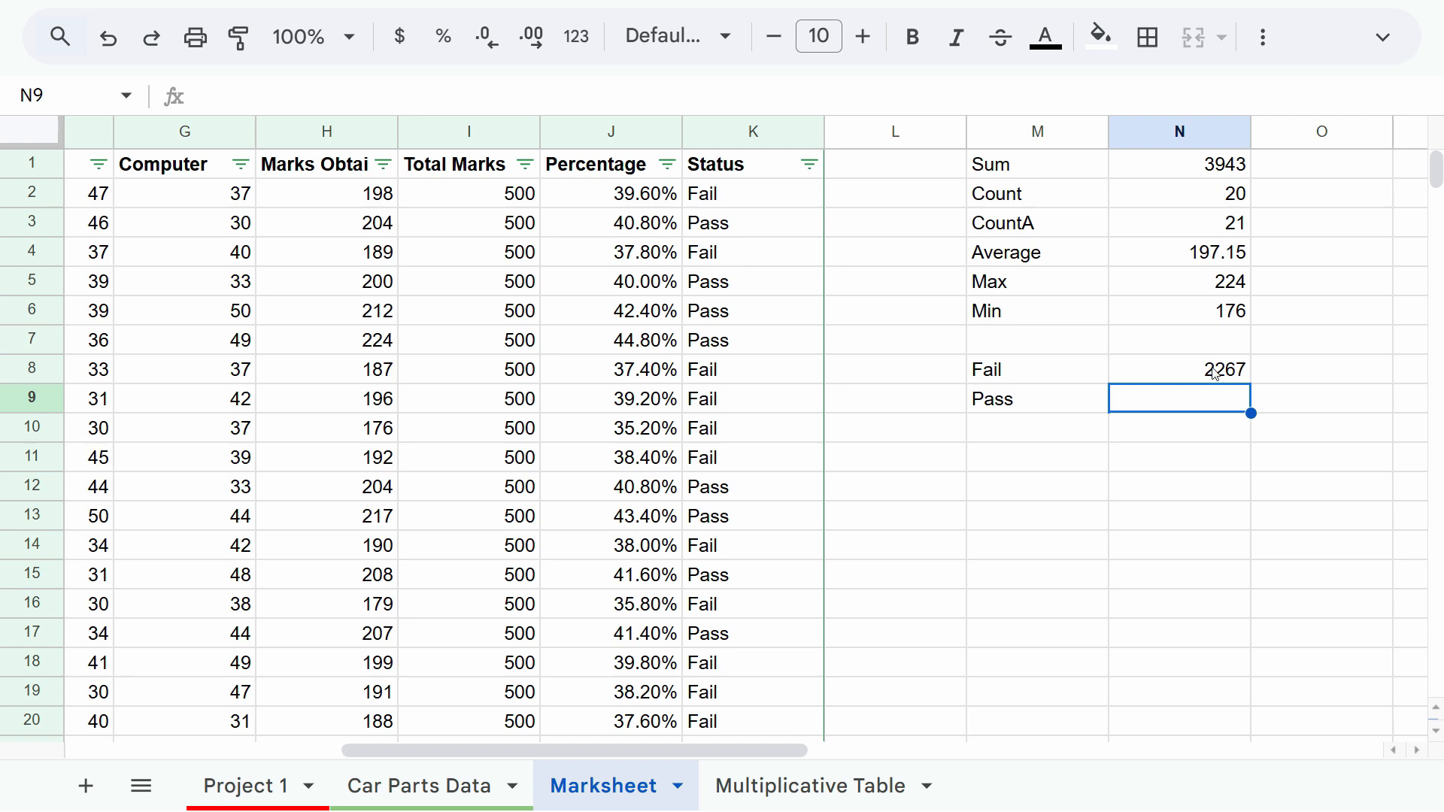
Copy the SUMIF formula from N8 down to N9 to total the obtained marks of the passed students.
{"action": "double_click", "coordinate": [1239, 373]}
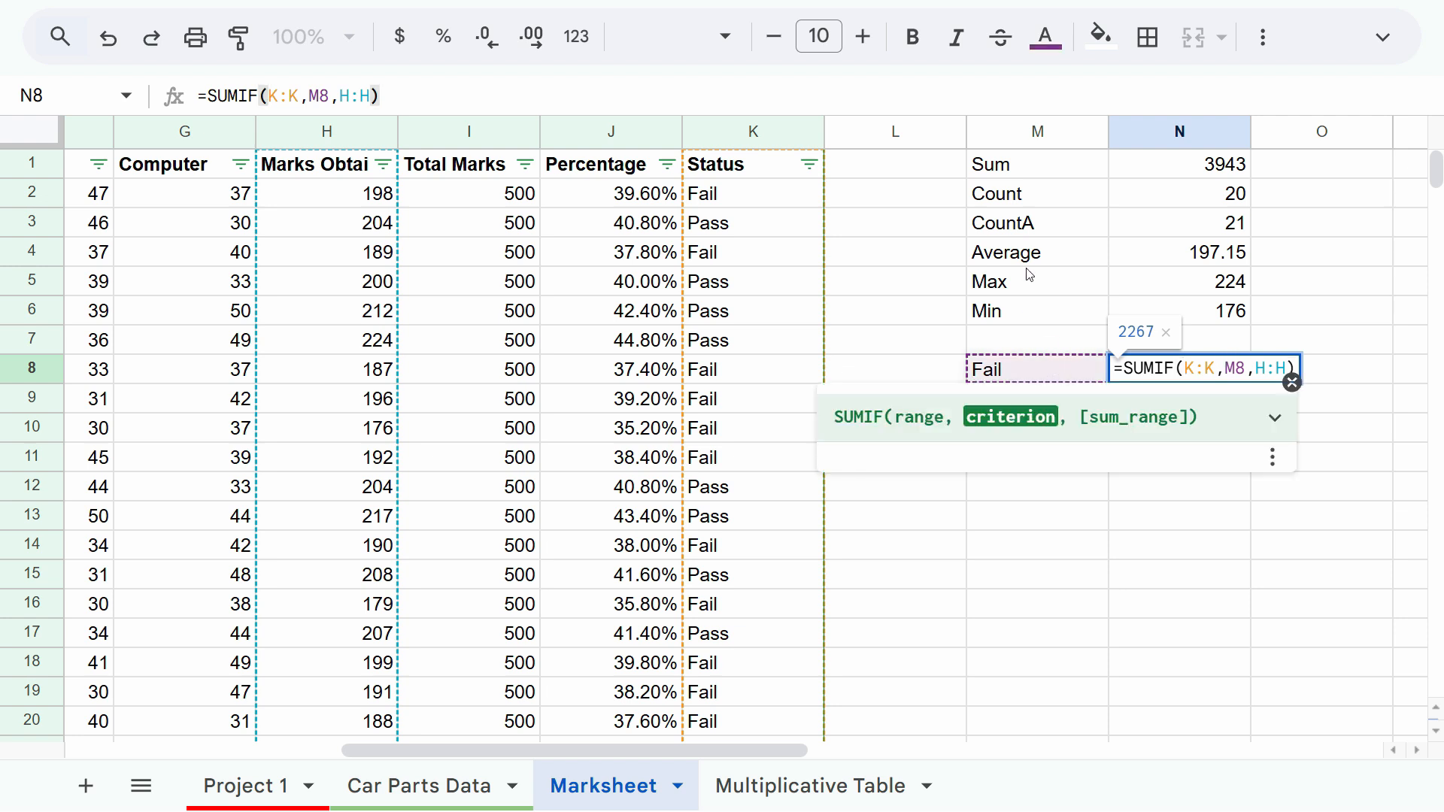
{"action": "key", "text": "Escape"}
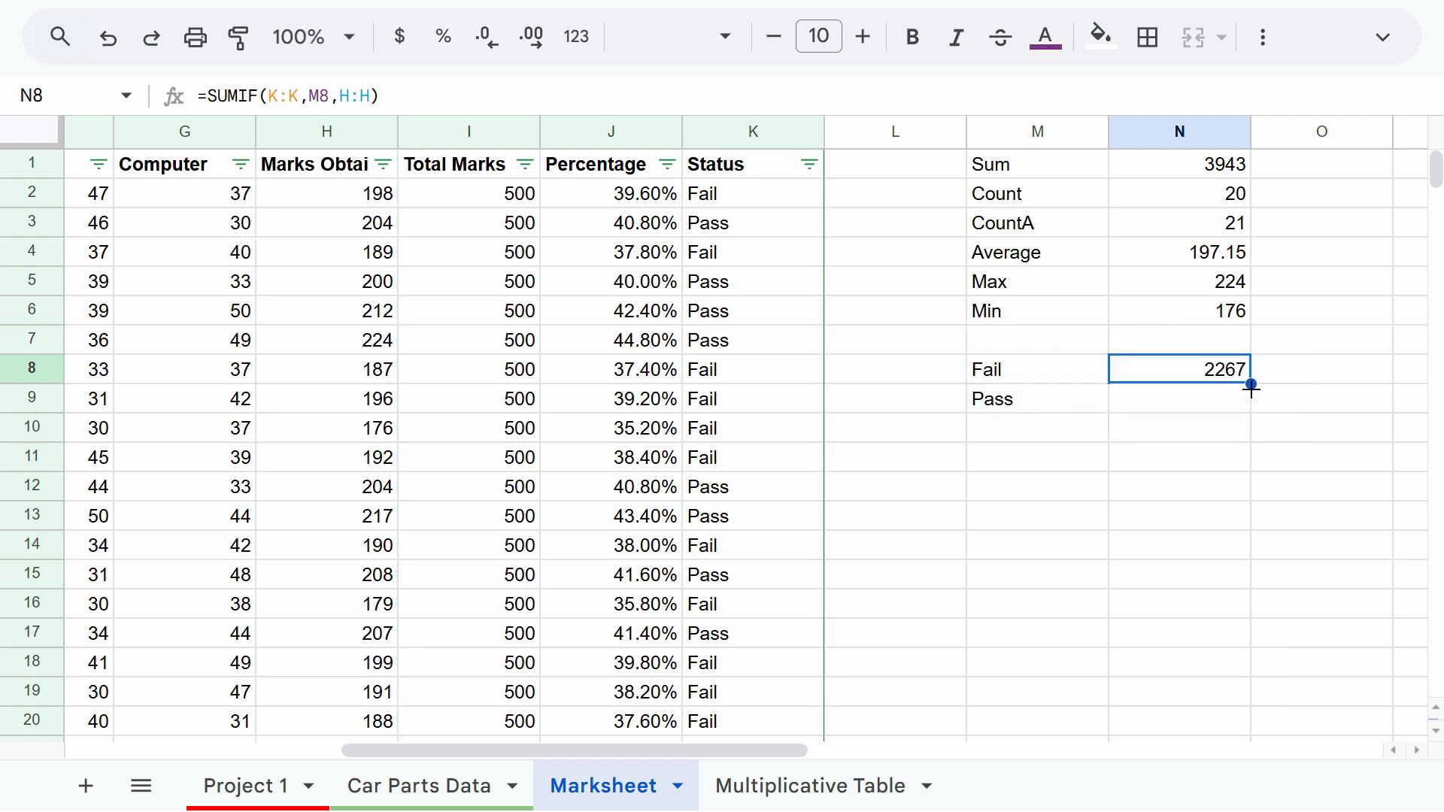
{"action": "left_click_drag", "start_coordinate": [1252, 387], "coordinate": [1241, 422]}
{"action": "key", "text": "ctrl+z"}
{"action": "key", "text": "ctrl+z"}
{"action": "left_click_drag", "start_coordinate": [1251, 385], "coordinate": [1251, 403]}
Review the range, criterion and sum range of the SUMIF formula in N9.
{"action": "double_click", "coordinate": [1174, 400]}
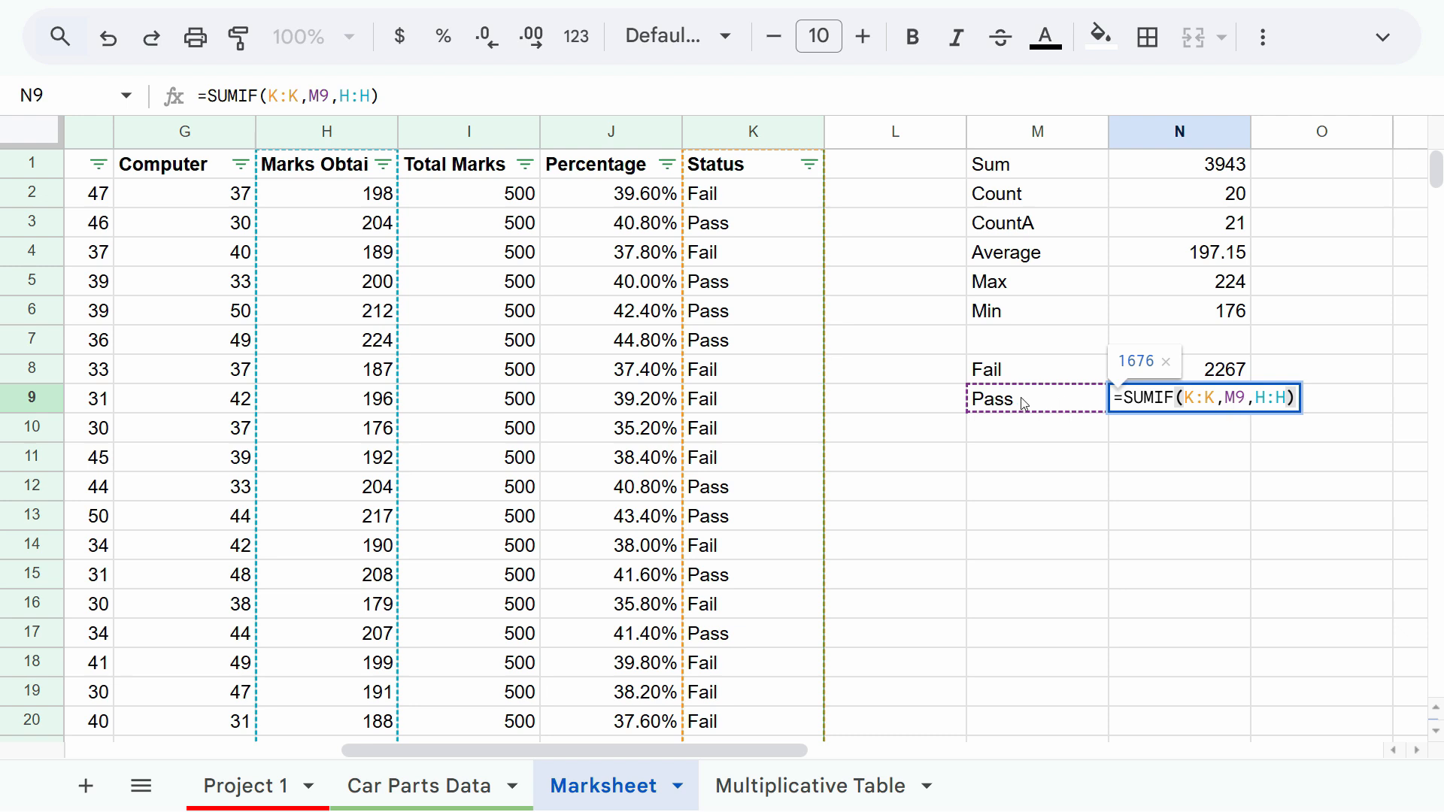
{"action": "key", "text": "Tab"}
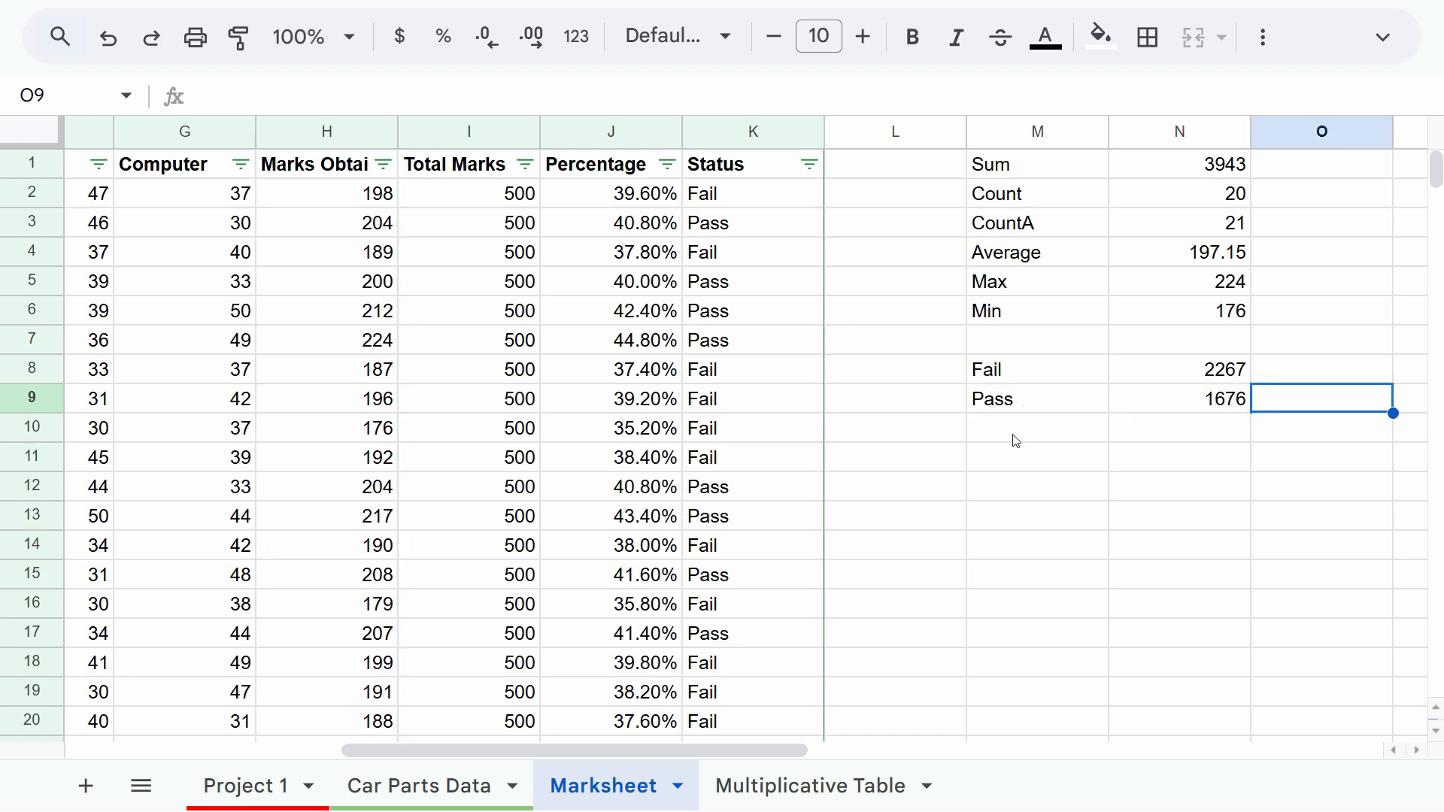
{"action": "double_click", "coordinate": [1165, 406]}
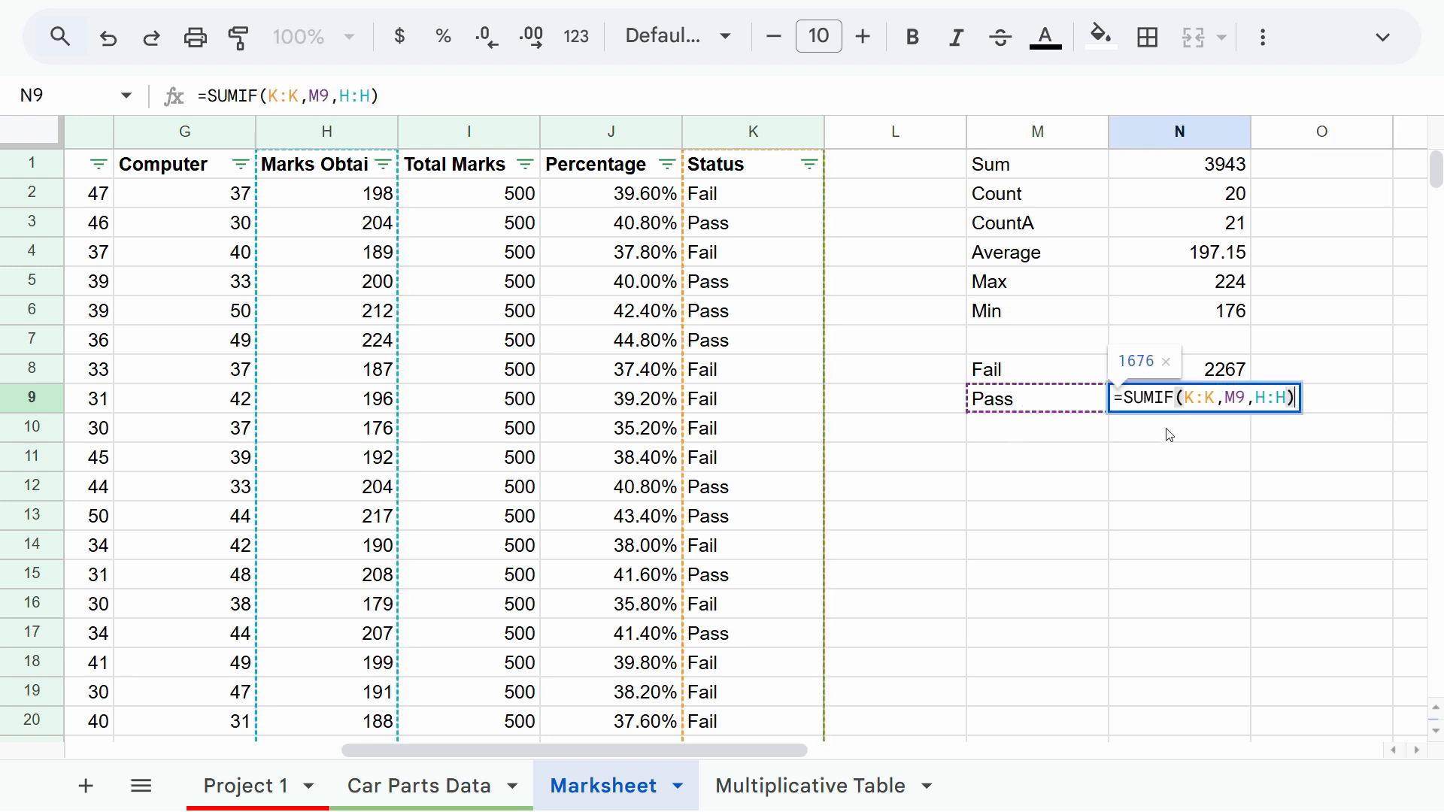
{"action": "left_click", "coordinate": [1199, 399]}
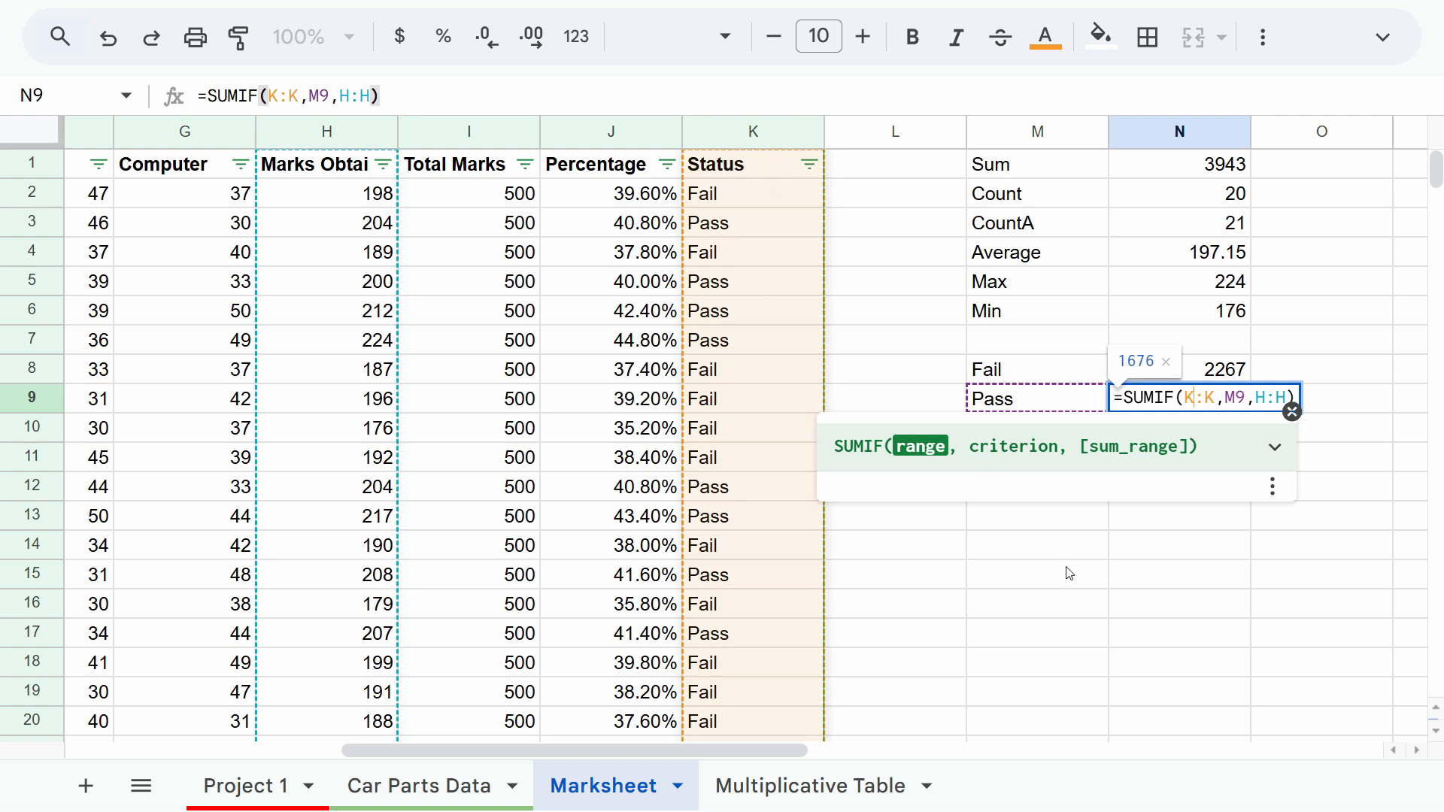
{"action": "left_click", "coordinate": [1008, 489]}
Enter the labels Fail in M11 and Pass in M12 for a second summary block.
{"action": "left_click", "coordinate": [1016, 459]}
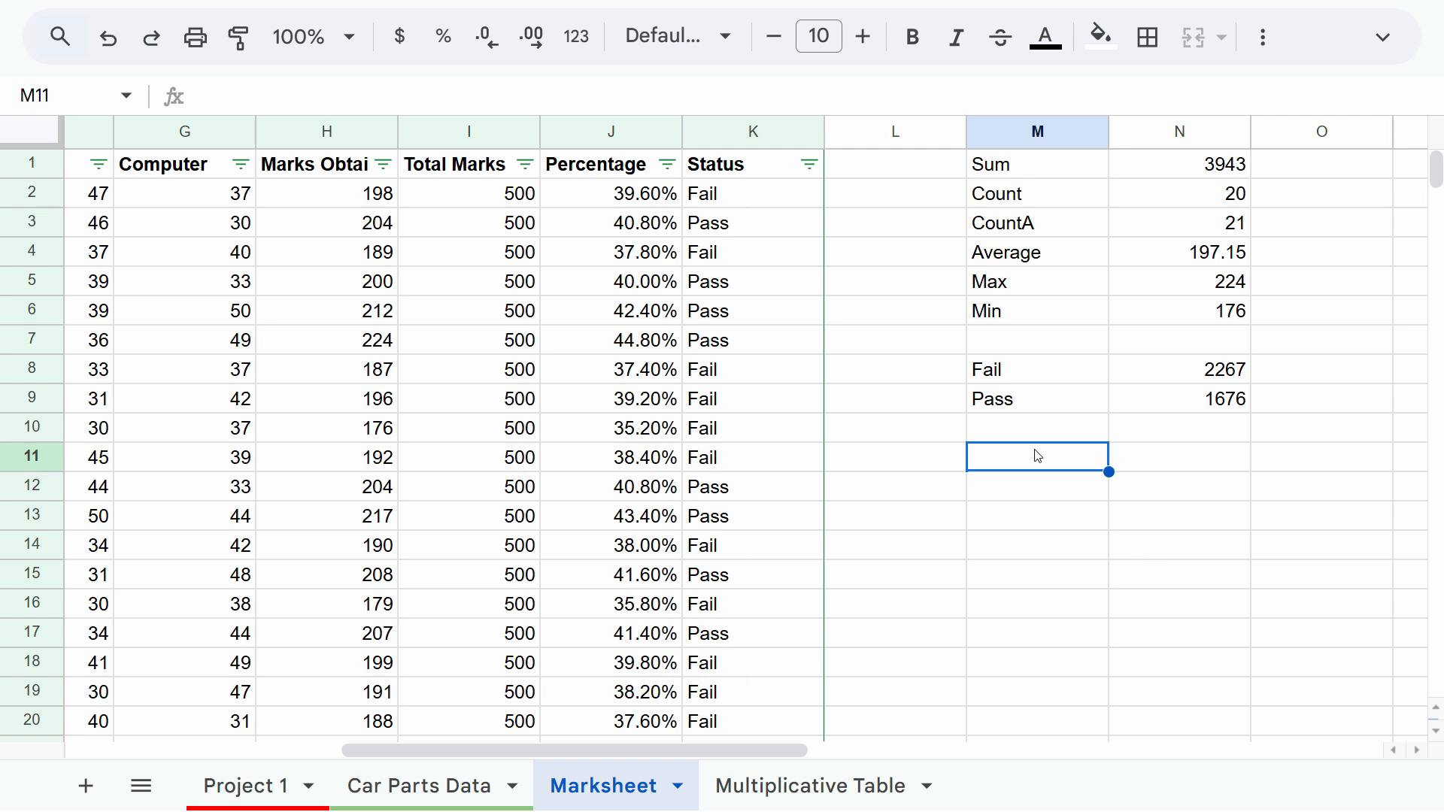
{"action": "type", "text": "="}
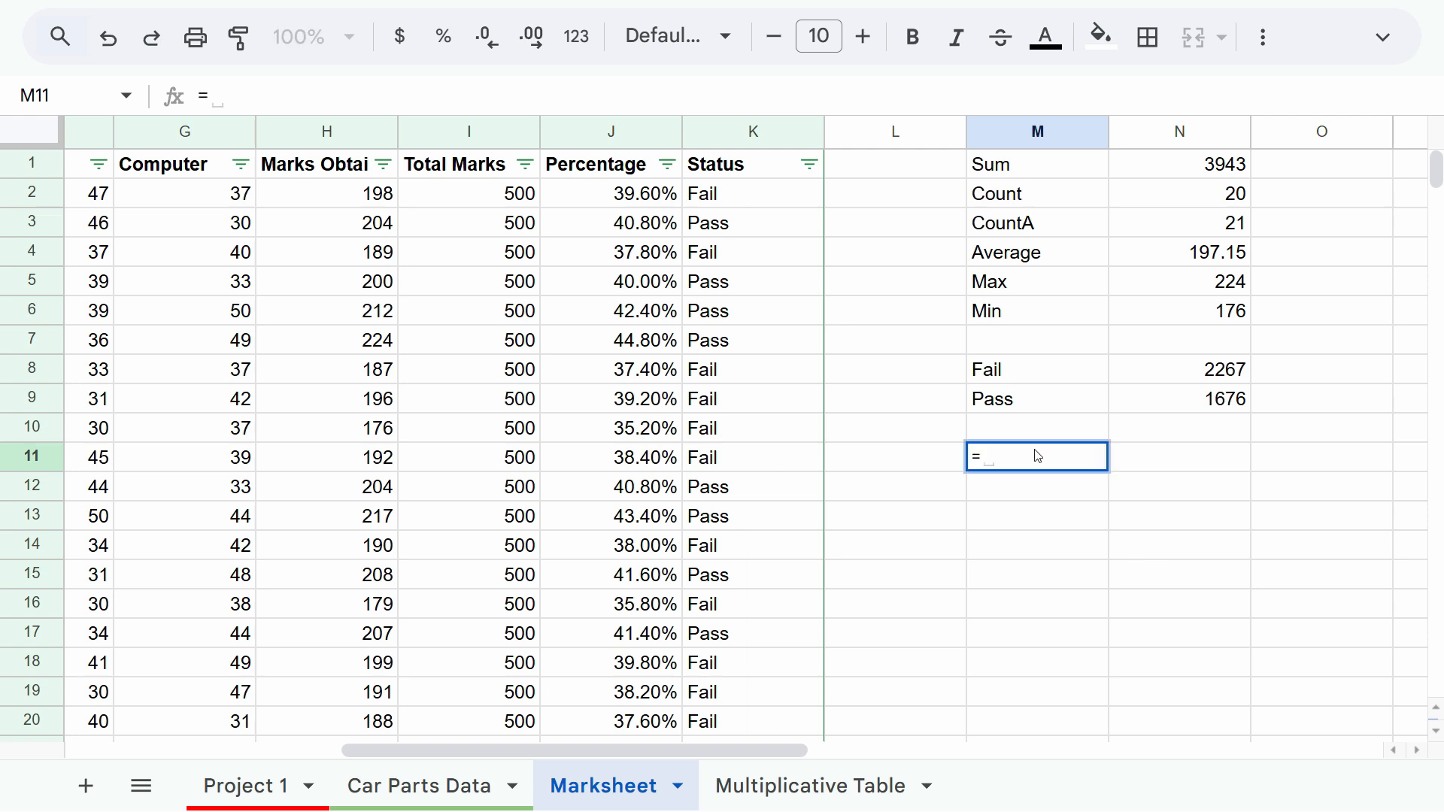
{"action": "key", "text": "BackSpace"}
{"action": "type", "text": "Fail"}
{"action": "key", "text": "Tab"}
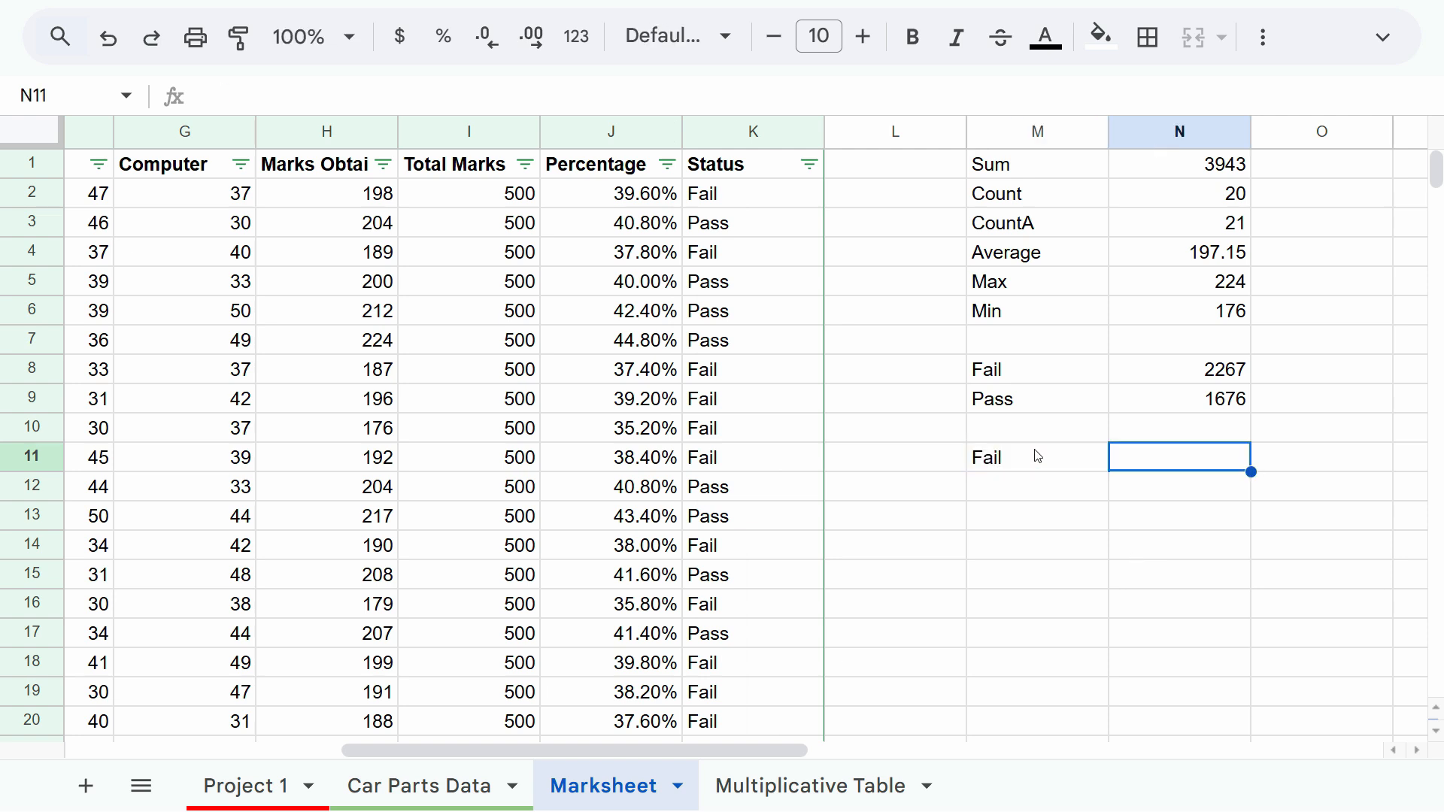
{"action": "key", "text": "Return"}
{"action": "type", "text": "Pas"}
{"action": "key", "text": "Tab"}
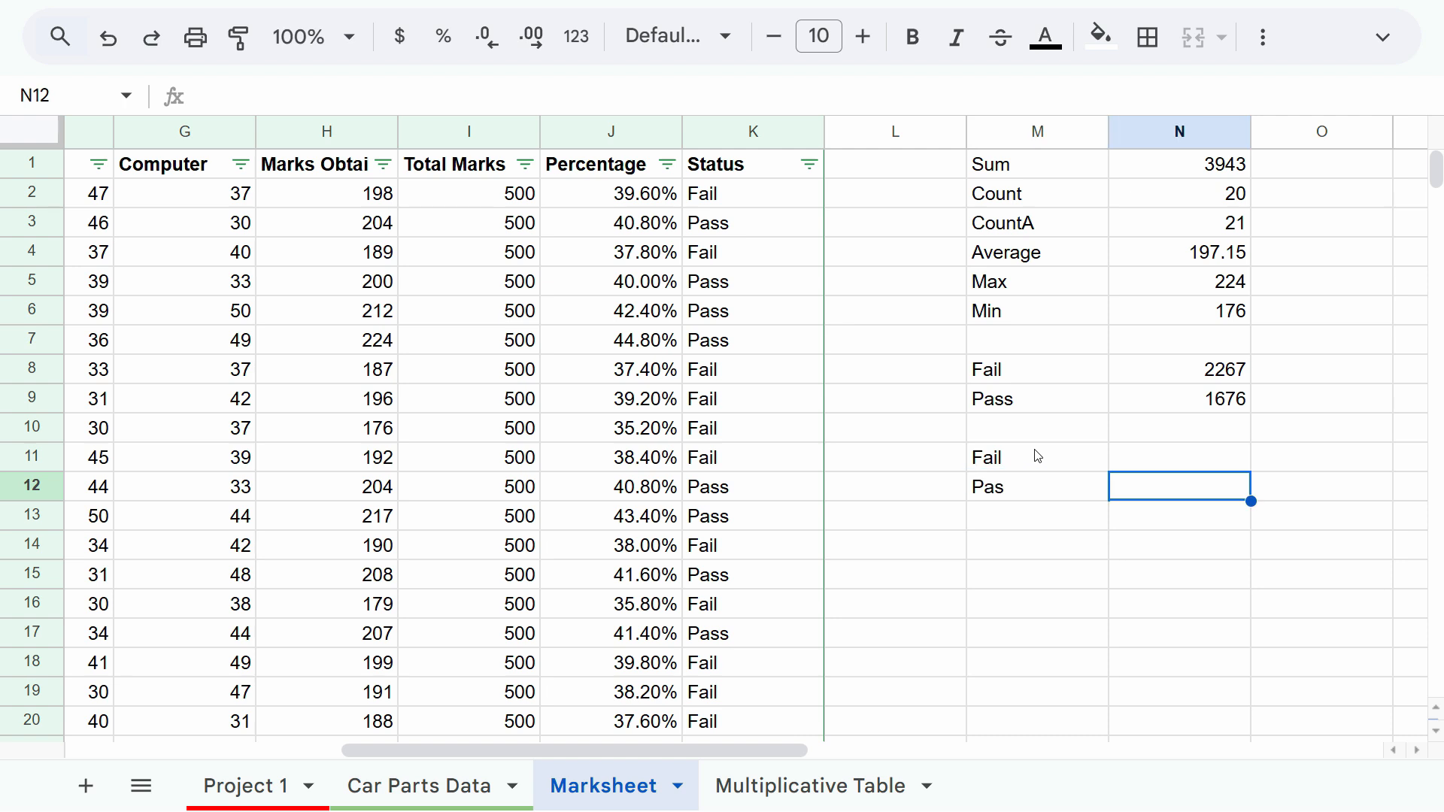
{"action": "key", "text": "Left"}
{"action": "type", "text": "Pass"}
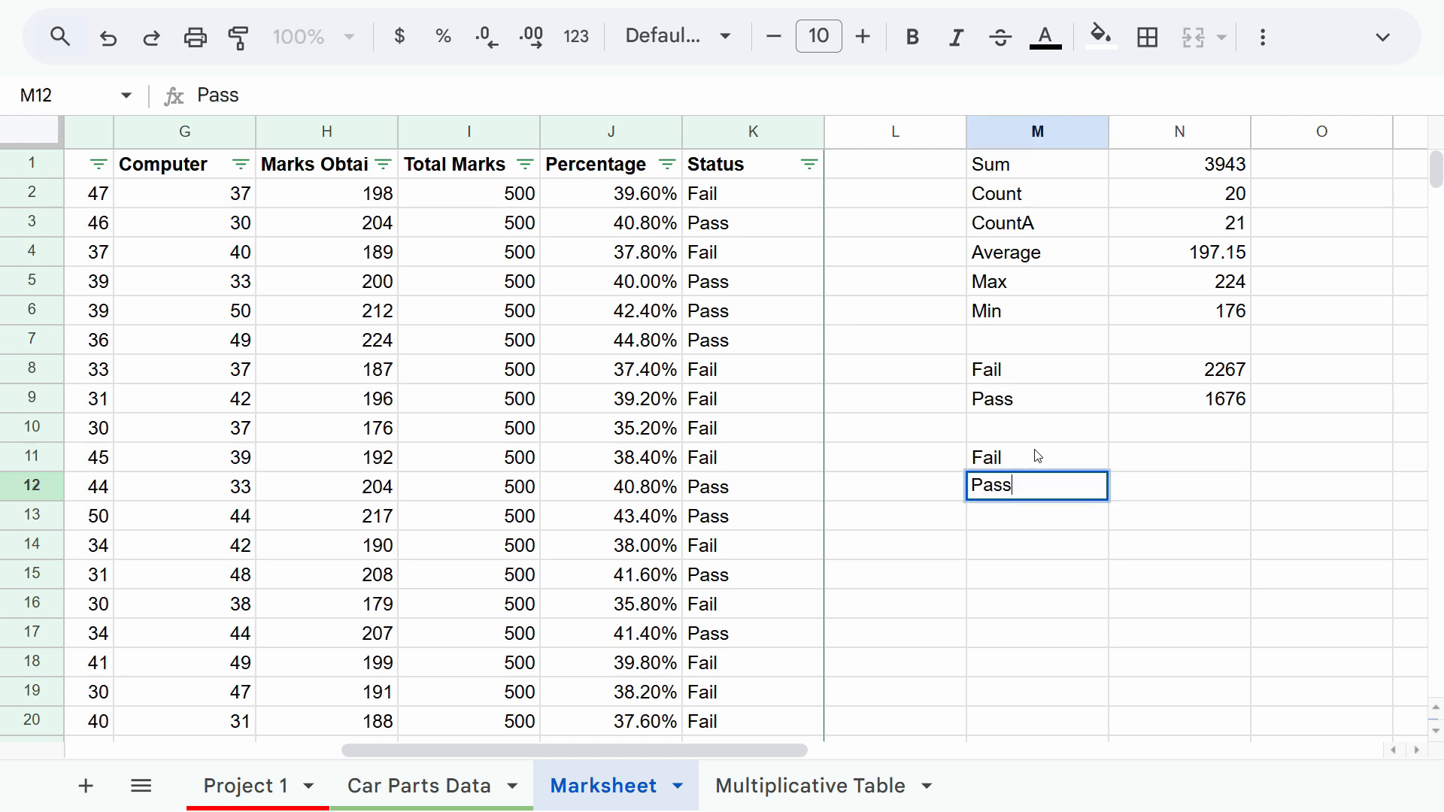
{"action": "key", "text": "Tab"}
{"action": "key", "text": "Up"}
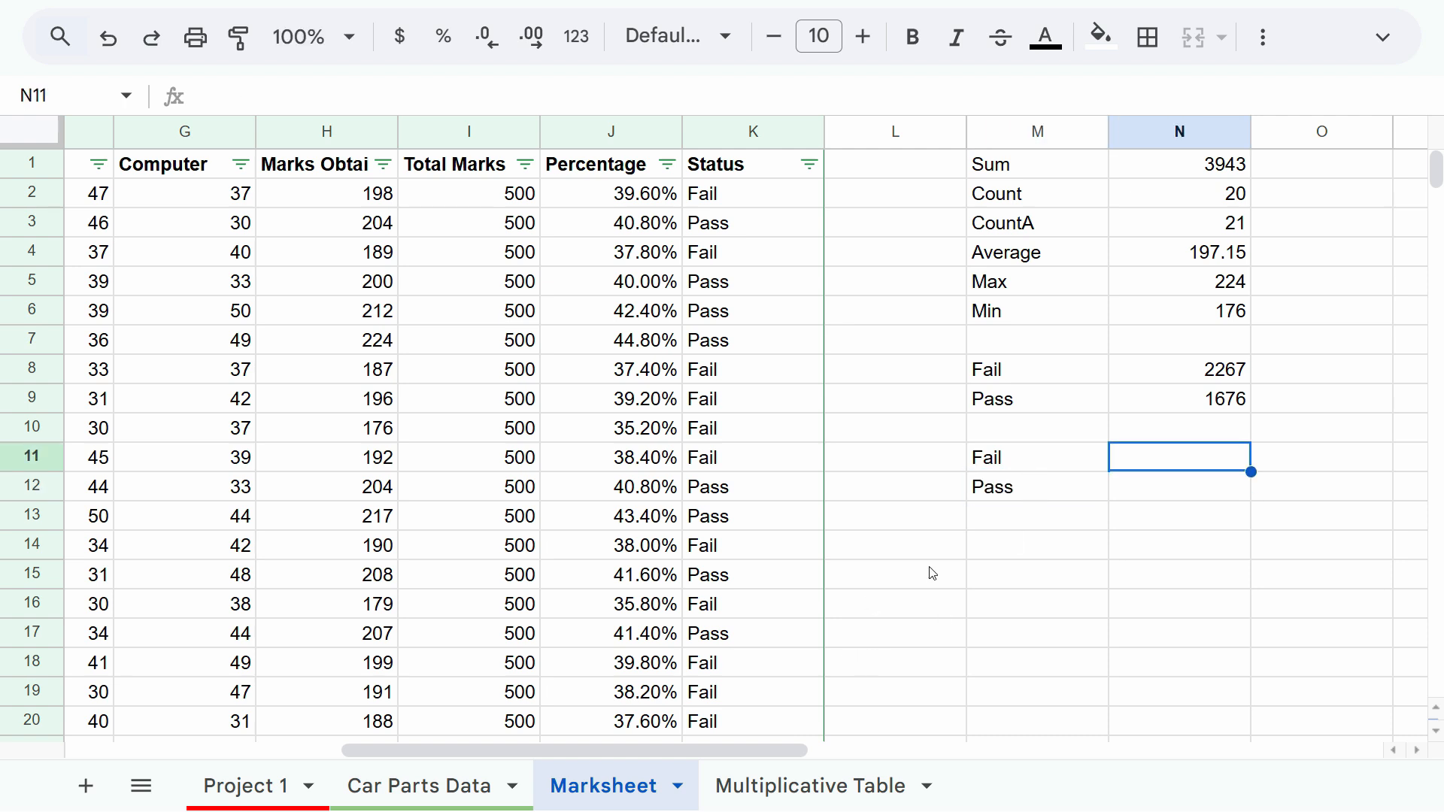
{"action": "type", "text": "="}
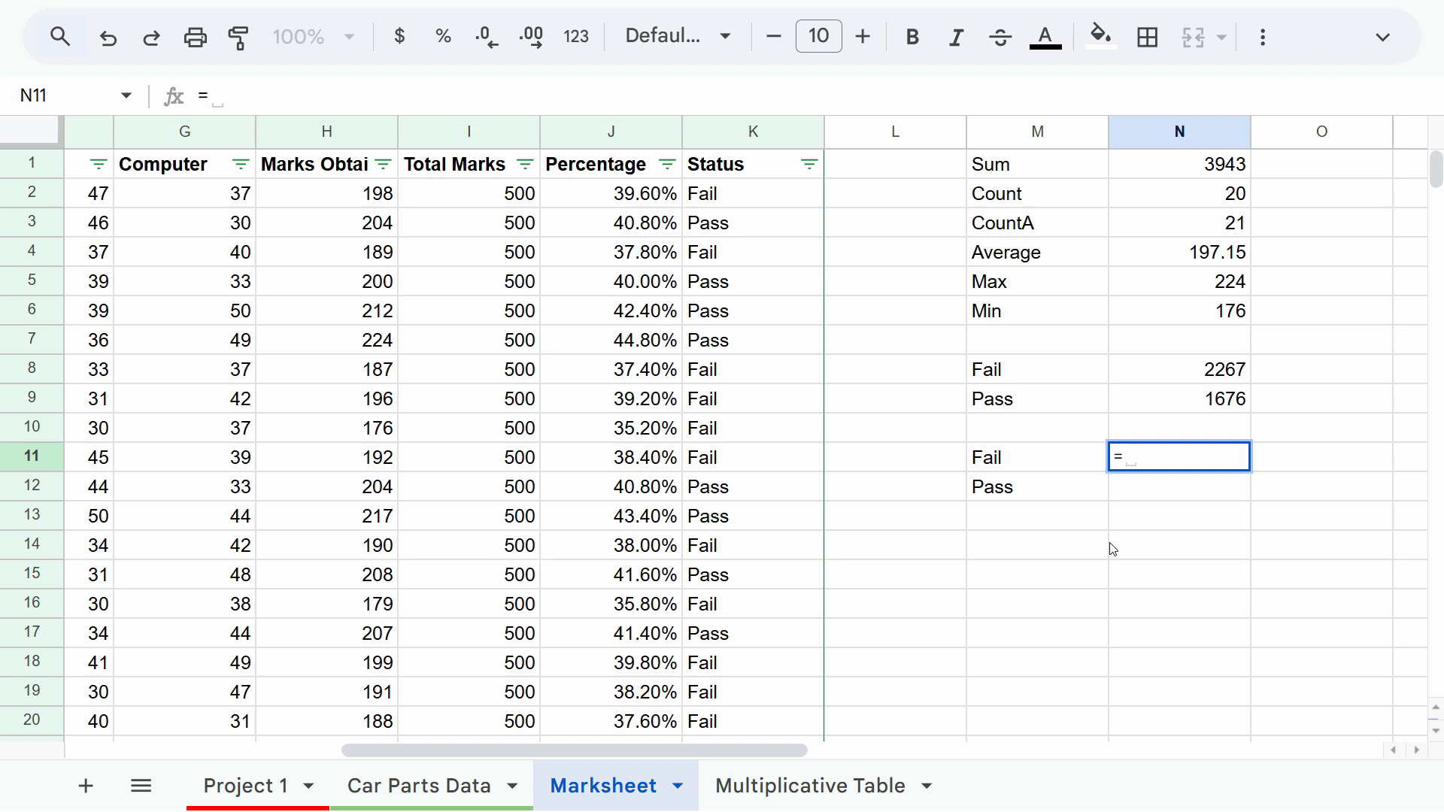
{"action": "type", "text": "couf"}
{"action": "key", "text": "BackSpace"}
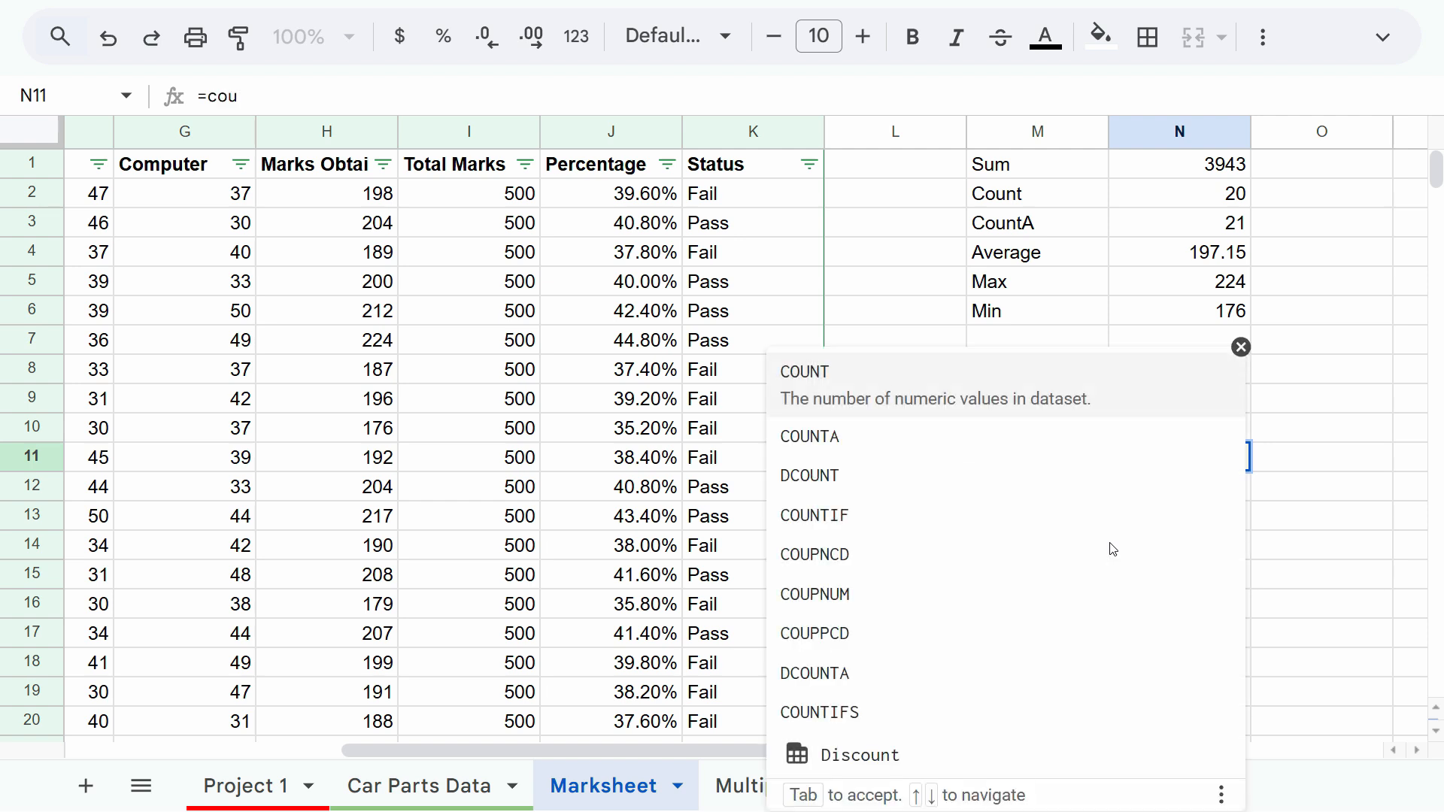
{"action": "type", "text": "t"}
{"action": "key", "text": "Num_Lock"}
{"action": "key", "text": "BackSpace"}
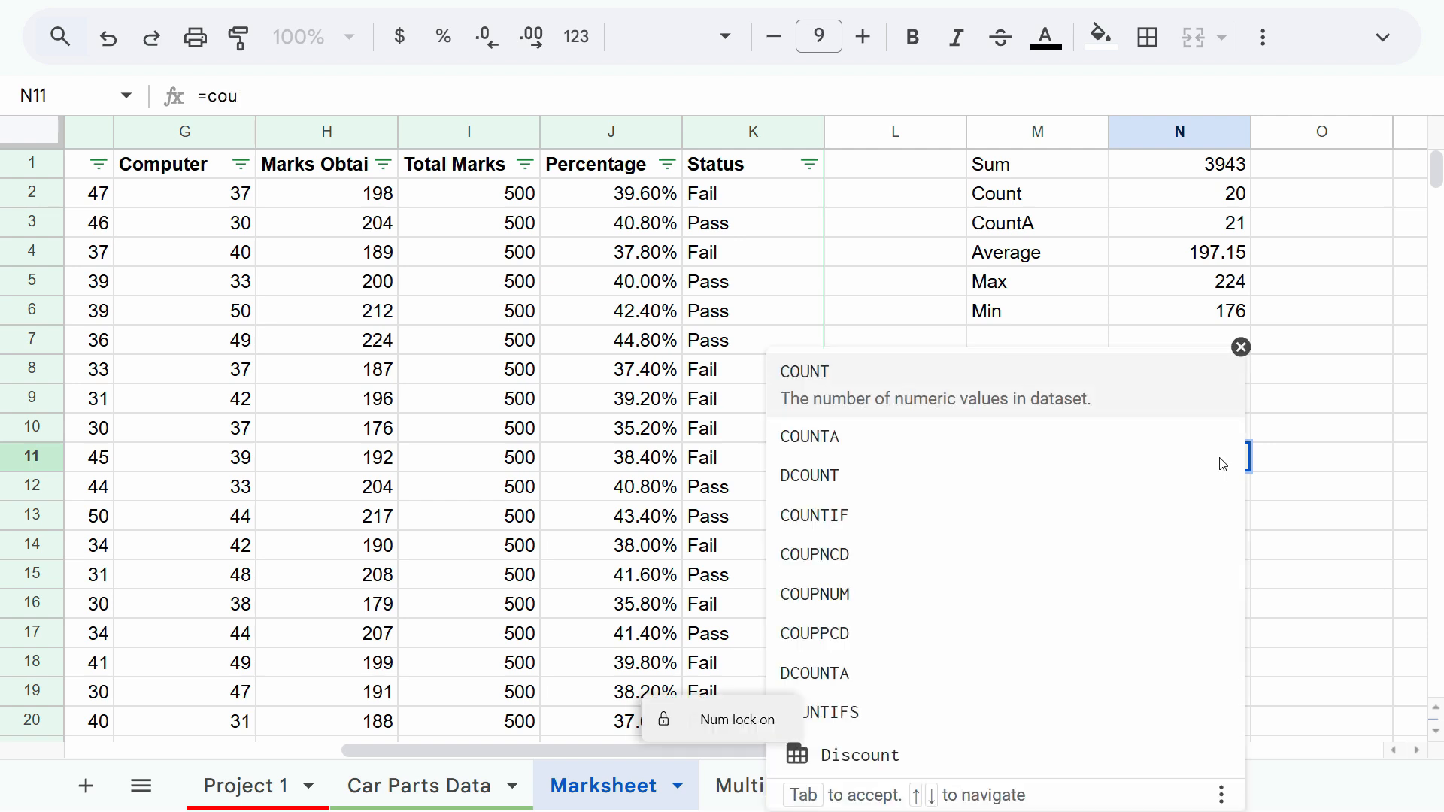
{"action": "type", "text": "nti"}
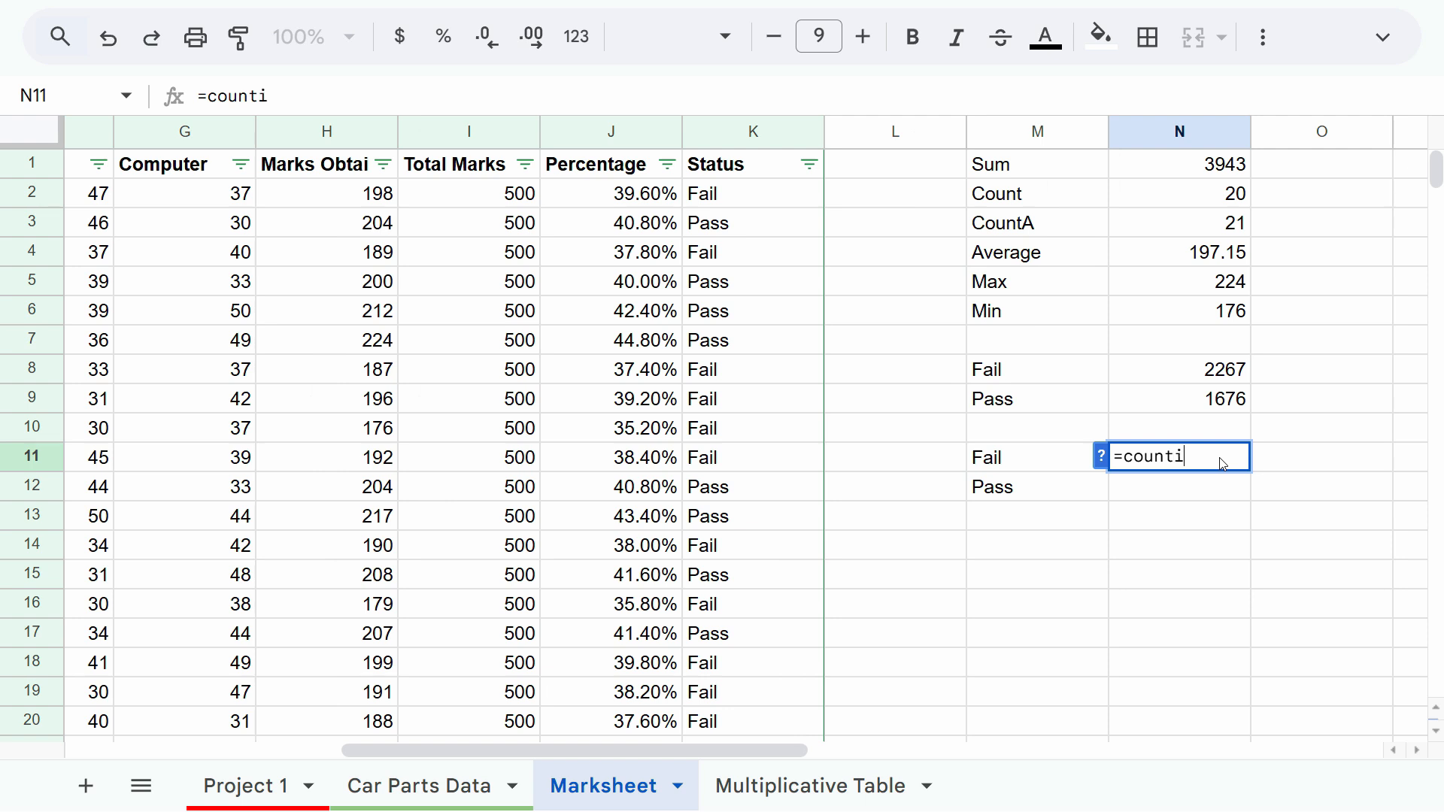
{"action": "key", "text": "Escape"}
{"action": "type", "text": "=Co"}
{"action": "key", "text": "Escape"}
{"action": "key", "text": "Down"}
{"action": "key", "text": "Down"}
Enter =COUNTIF(K:K,M11) in N11 to count the students with Fail status.
{"action": "left_click", "coordinate": [1195, 466]}
{"action": "type", "text": "="}
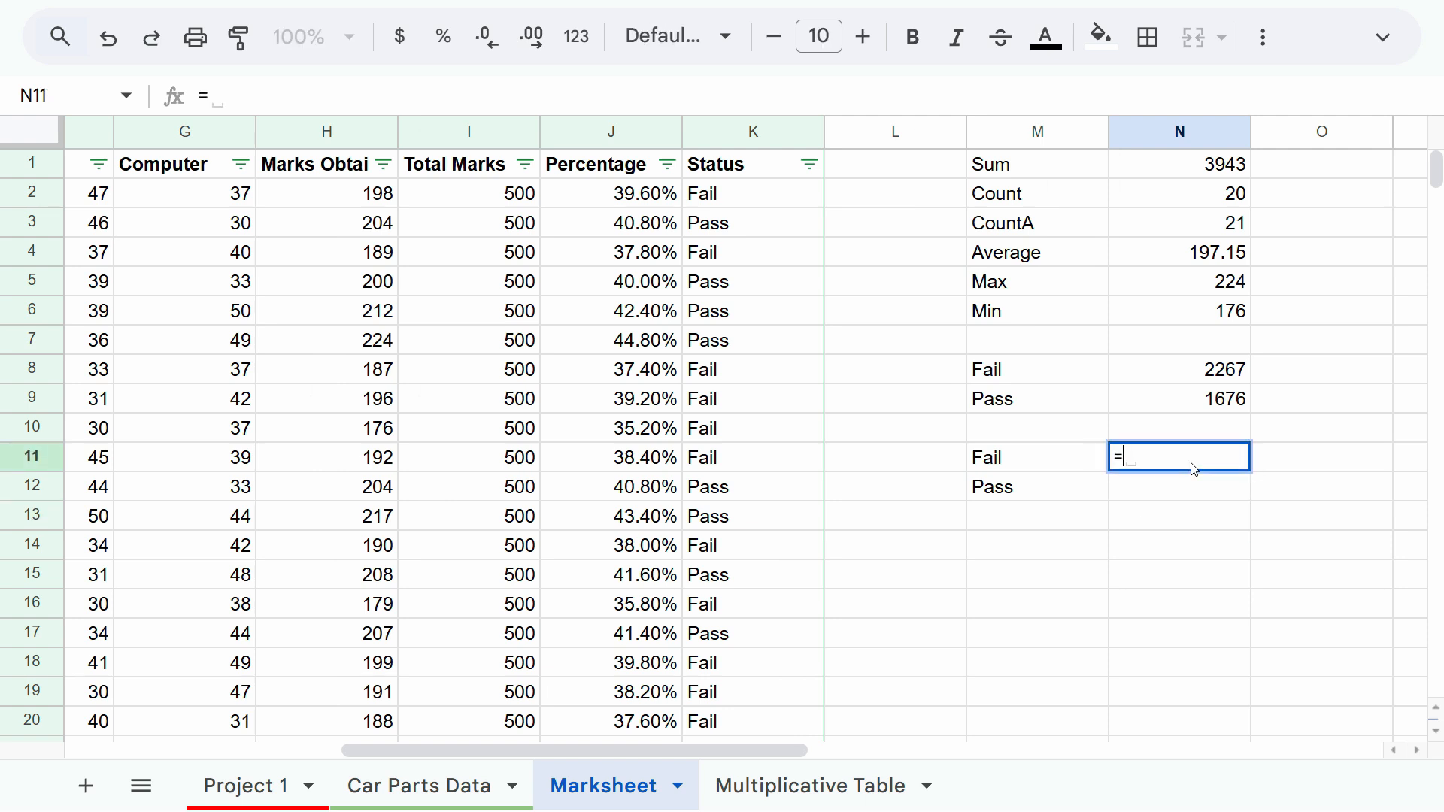
{"action": "type", "text": "count"}
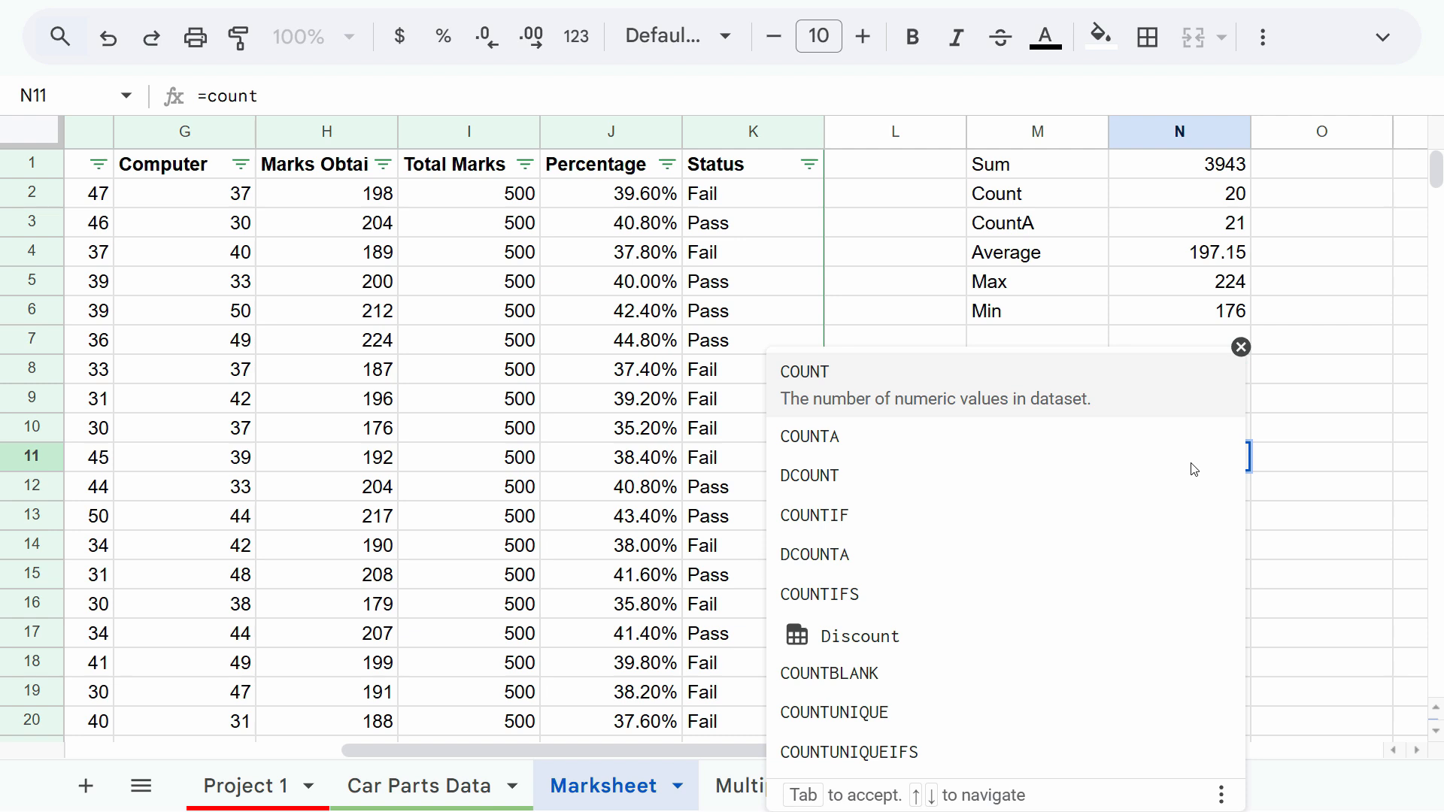
{"action": "type", "text": "if"}
{"action": "key", "text": "Tab"}
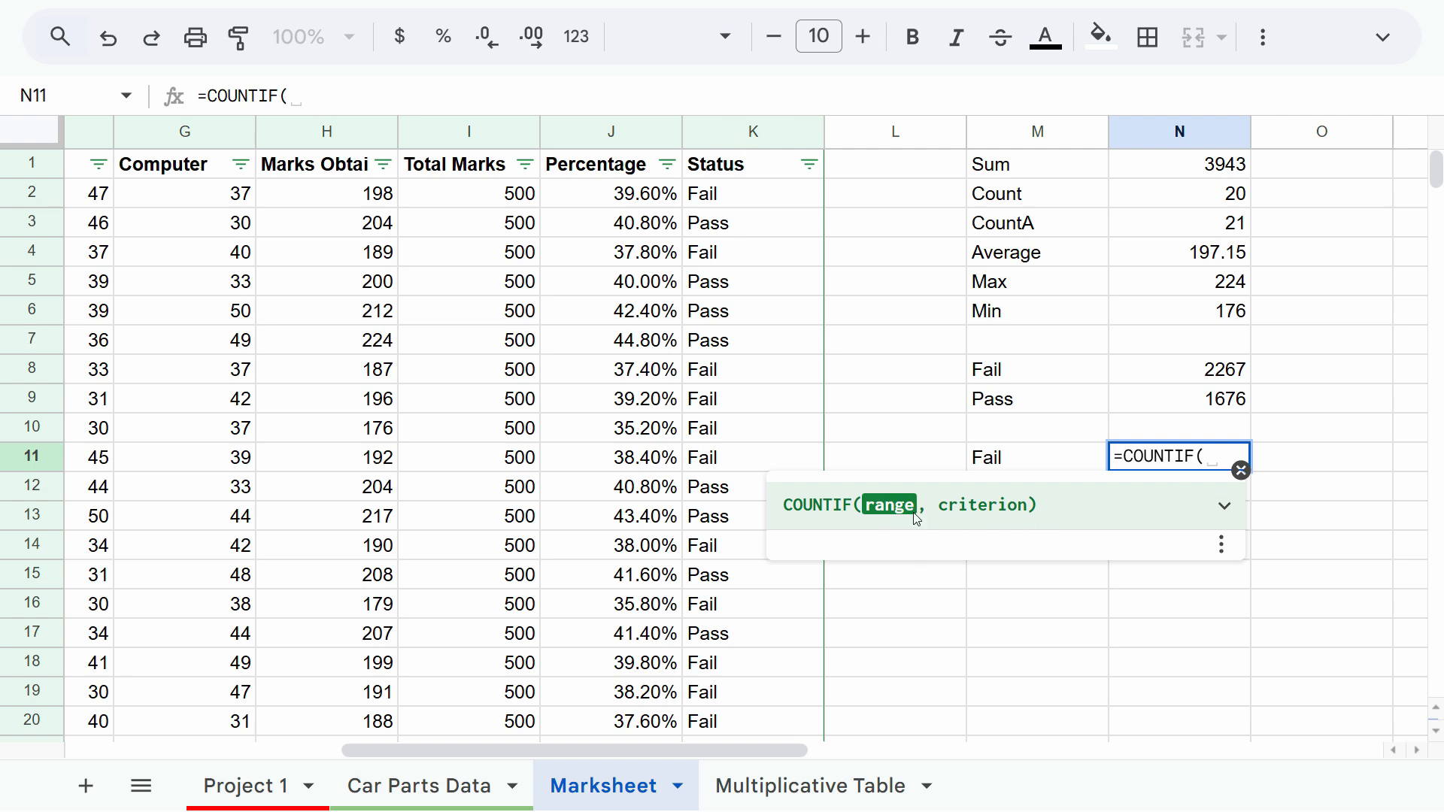
{"action": "left_click", "coordinate": [729, 130]}
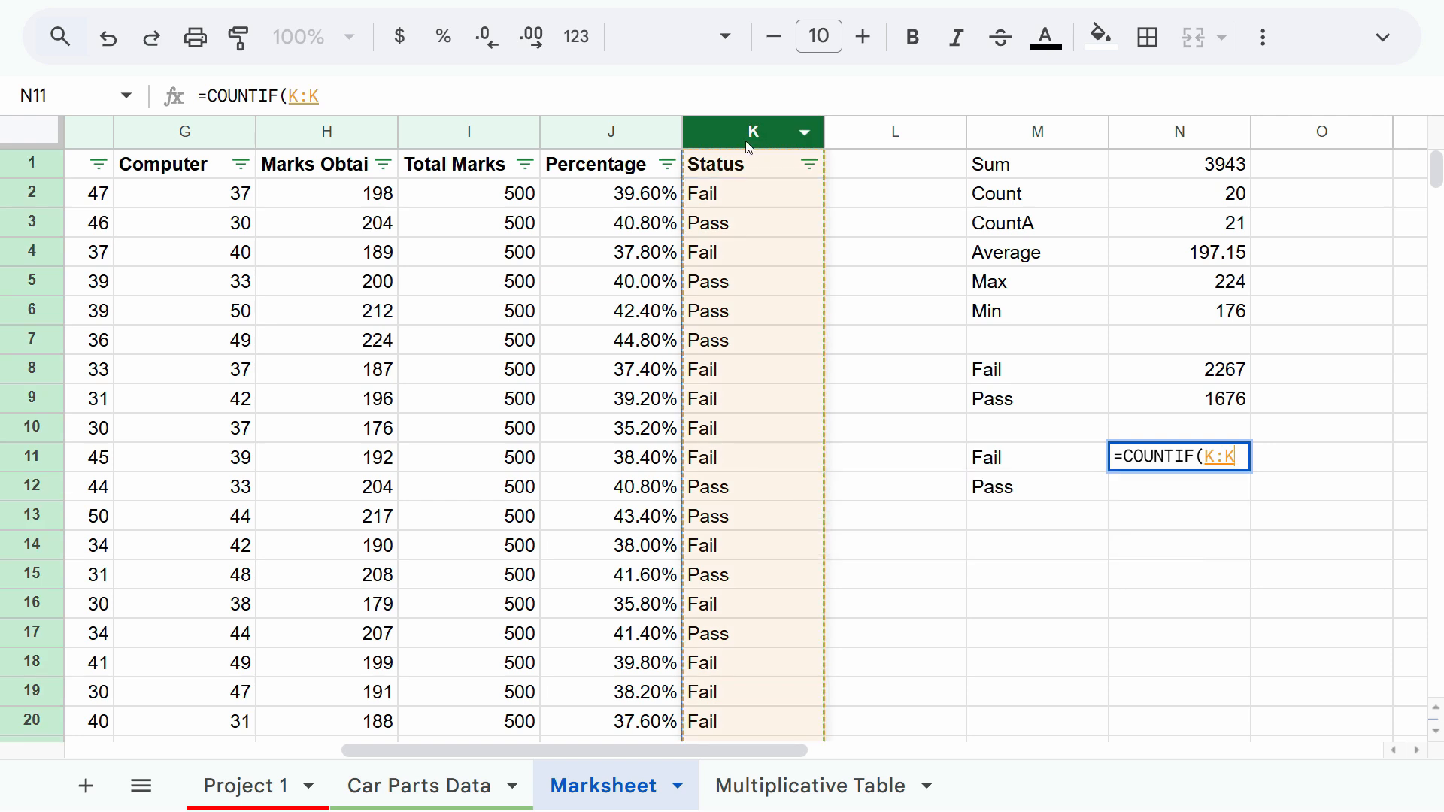
{"action": "type", "text": ","}
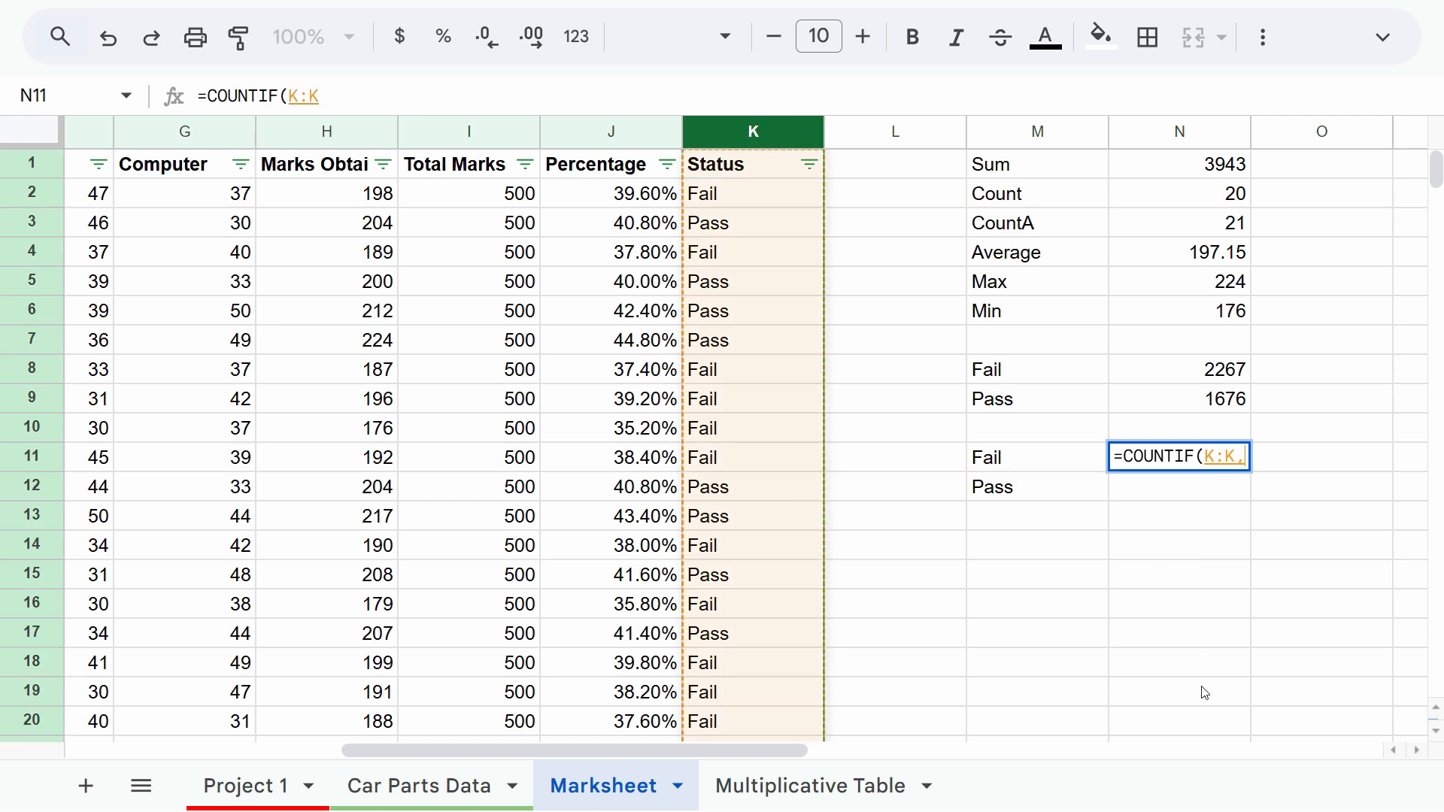
{"action": "left_click", "coordinate": [1007, 466]}
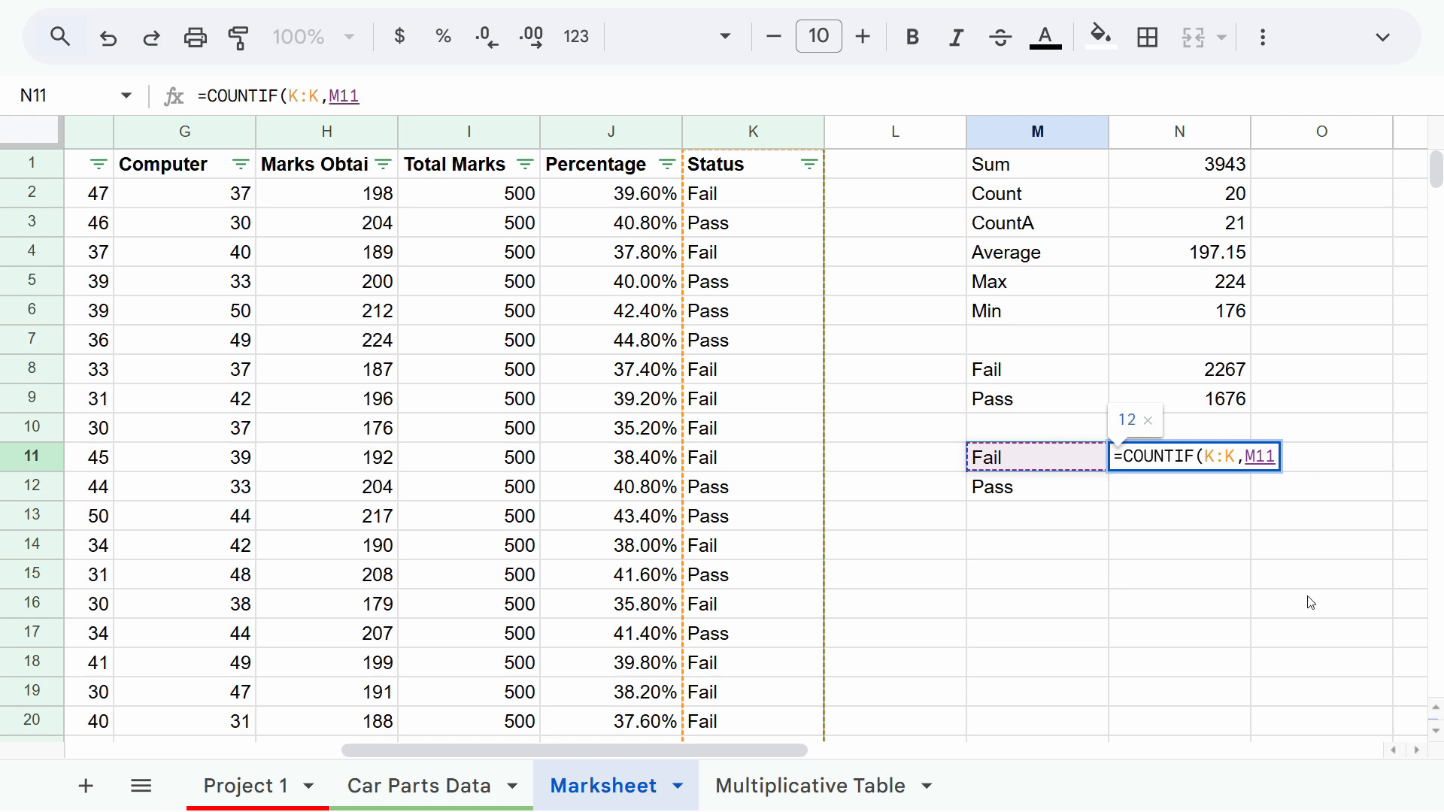
{"action": "key", "text": "Return"}
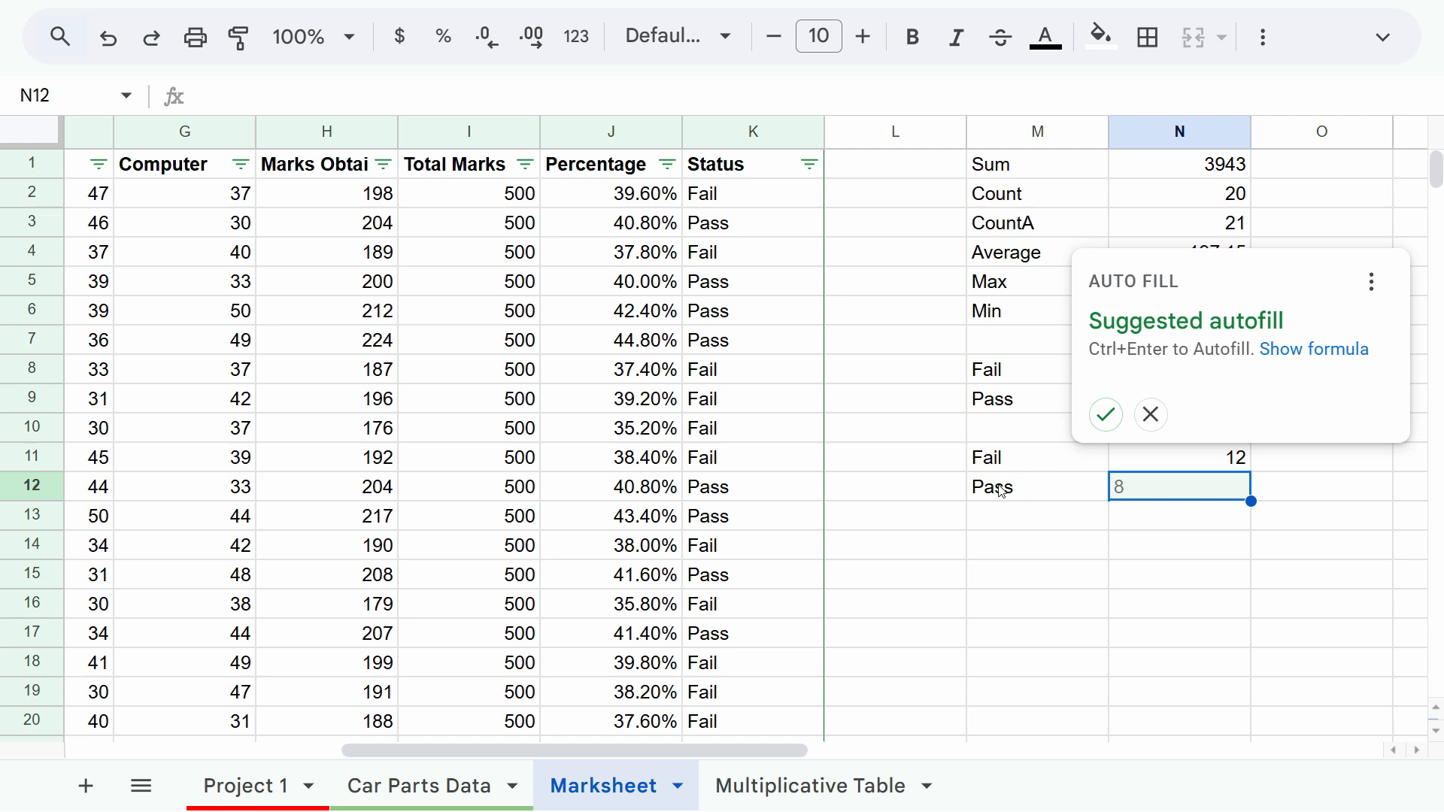
Accept the suggested autofill of the COUNTIF formula in N12 for Pass students and check the sum of N11:N12.
{"action": "left_click", "coordinate": [1110, 421]}
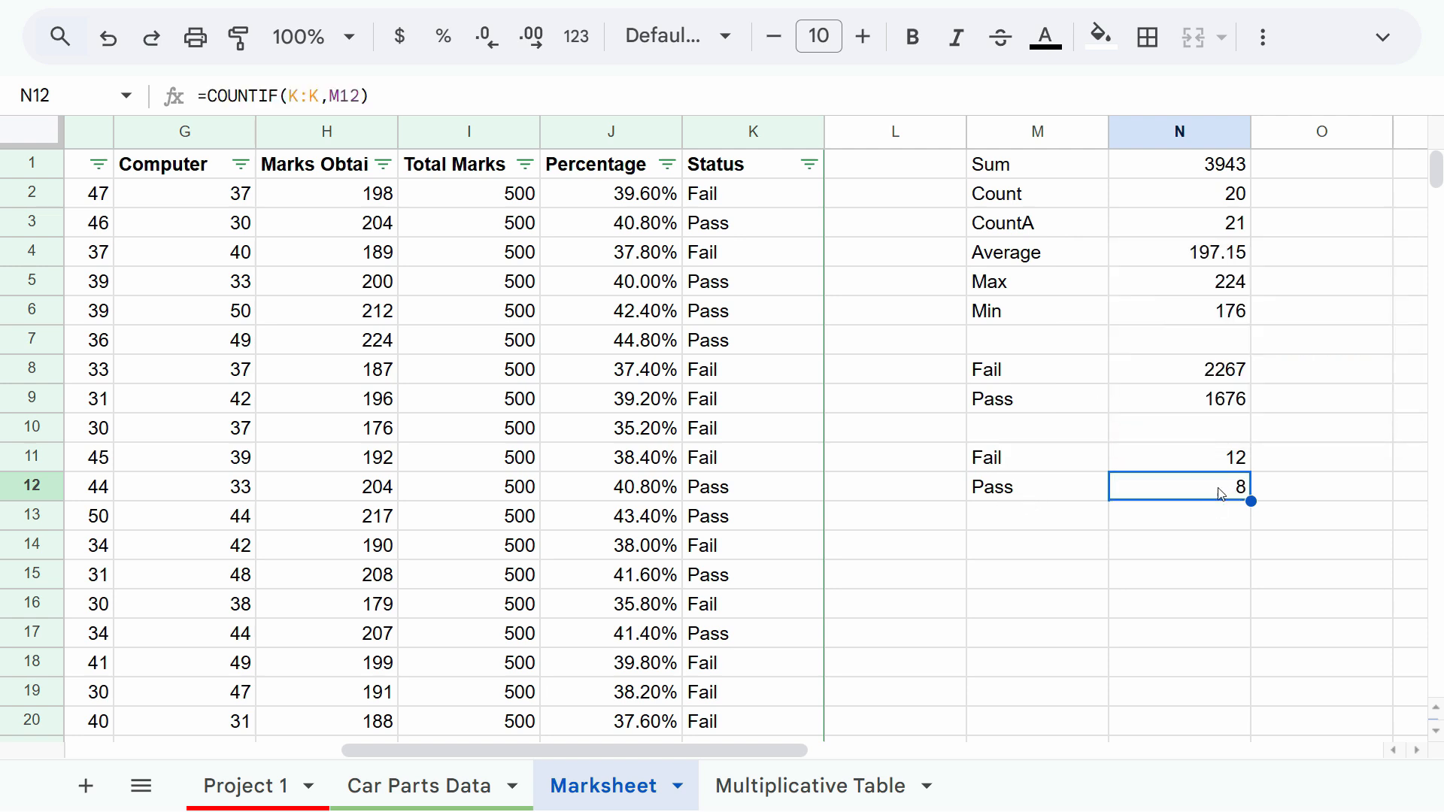
{"action": "key", "text": "F2"}
{"action": "key", "text": "Tab"}
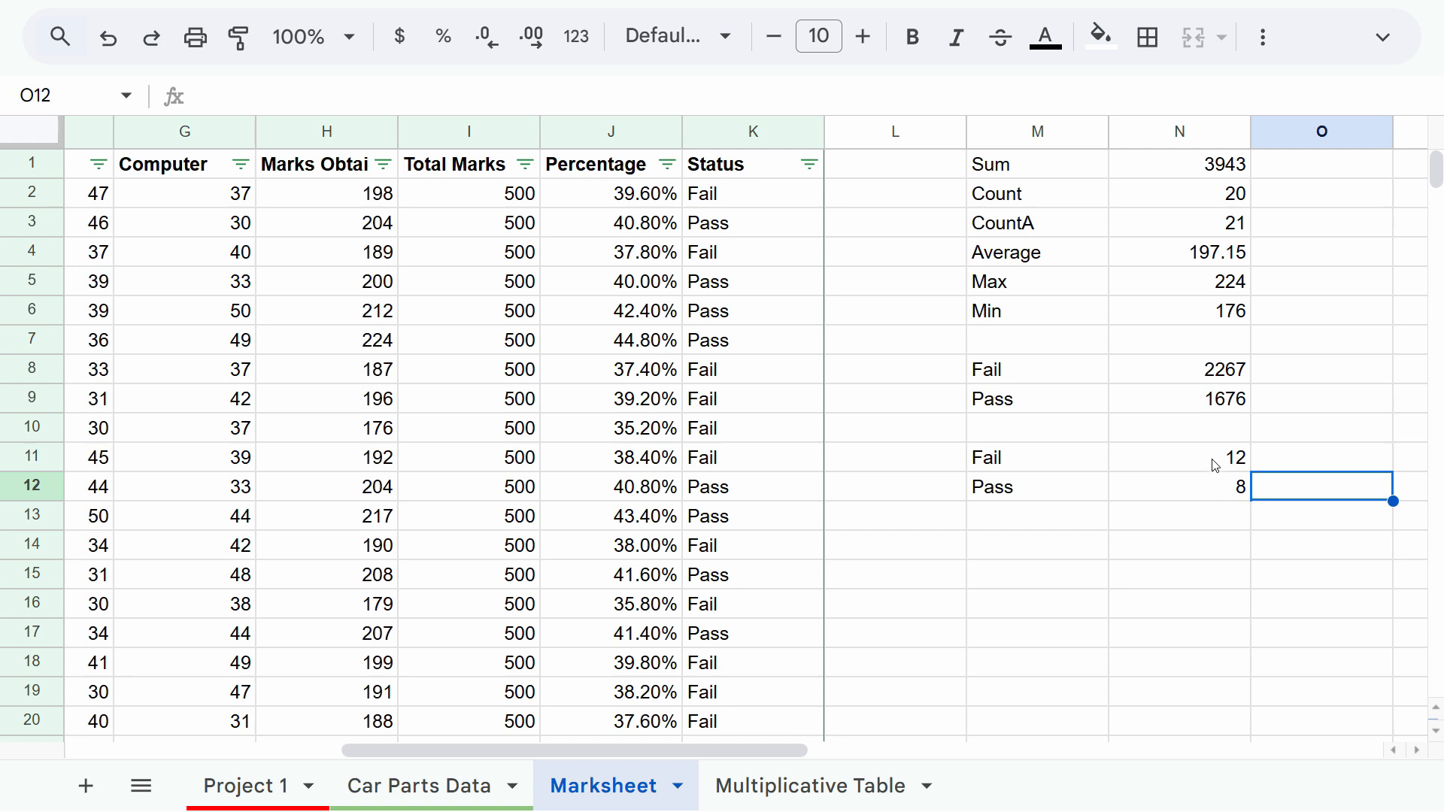
{"action": "left_click_drag", "start_coordinate": [1212, 464], "coordinate": [1228, 504]}
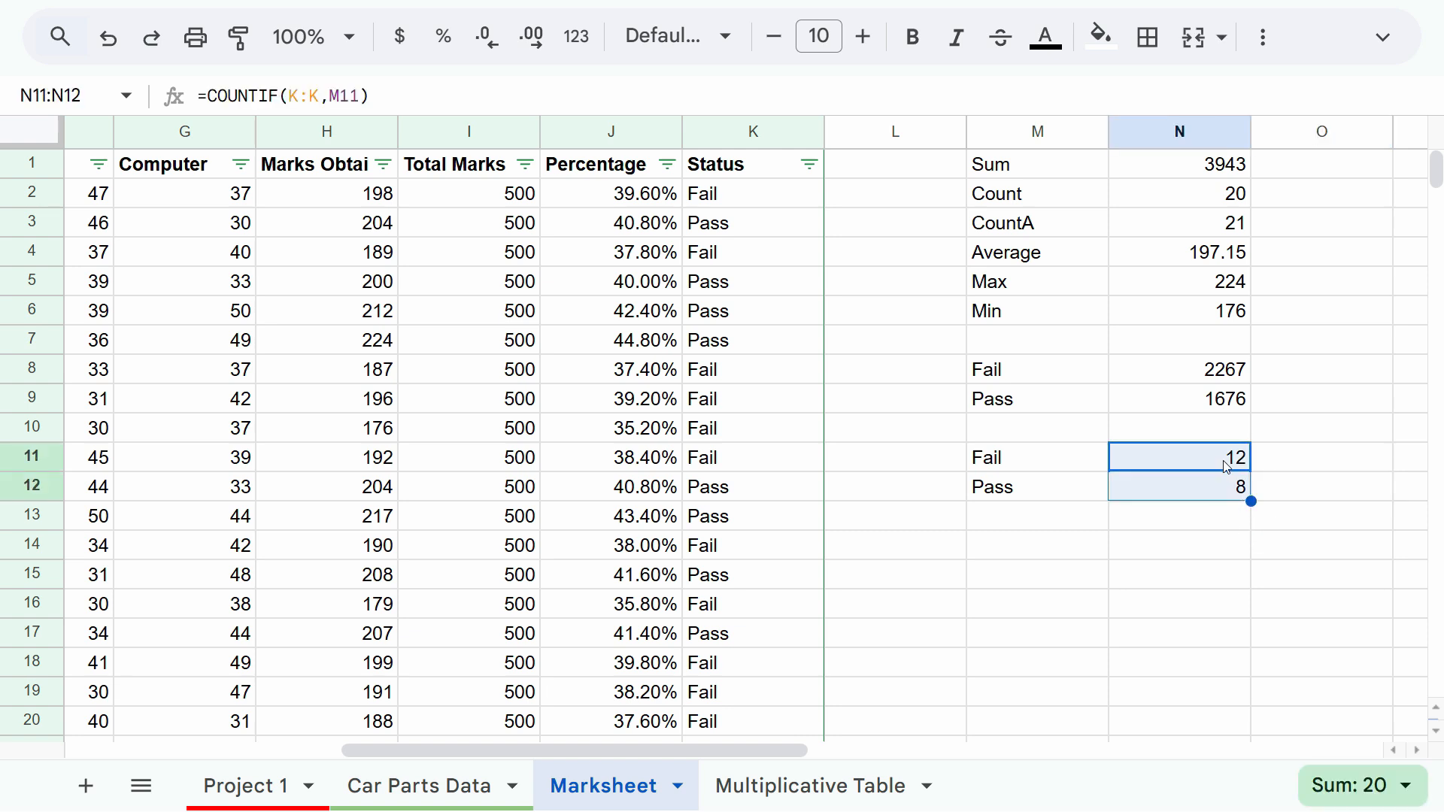
Enter the labels Fail in M14 and Pass in M15 for a third summary block.
{"action": "left_click", "coordinate": [1224, 463]}
{"action": "left_click", "coordinate": [1223, 495]}
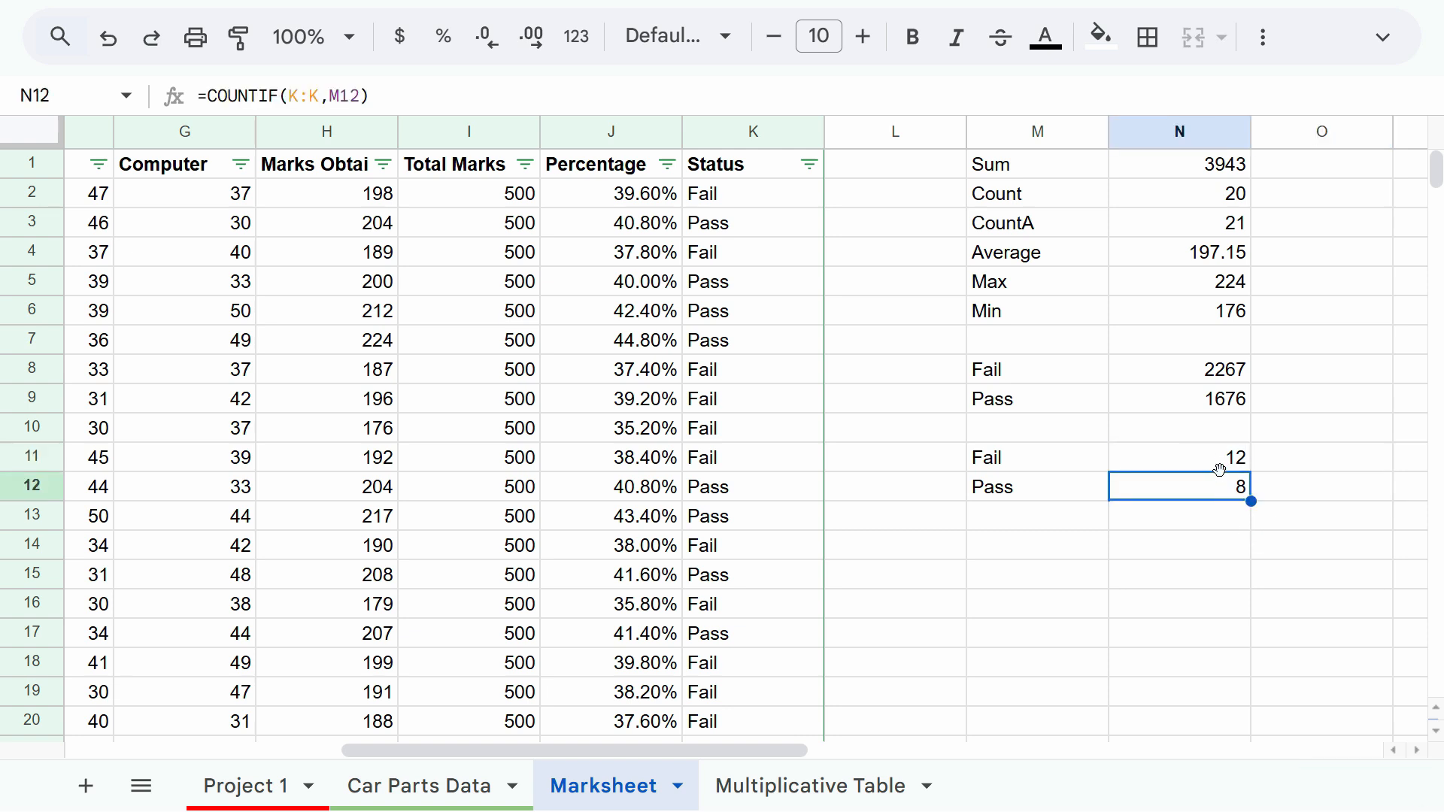
{"action": "left_click", "coordinate": [998, 529]}
{"action": "key", "text": "Down"}
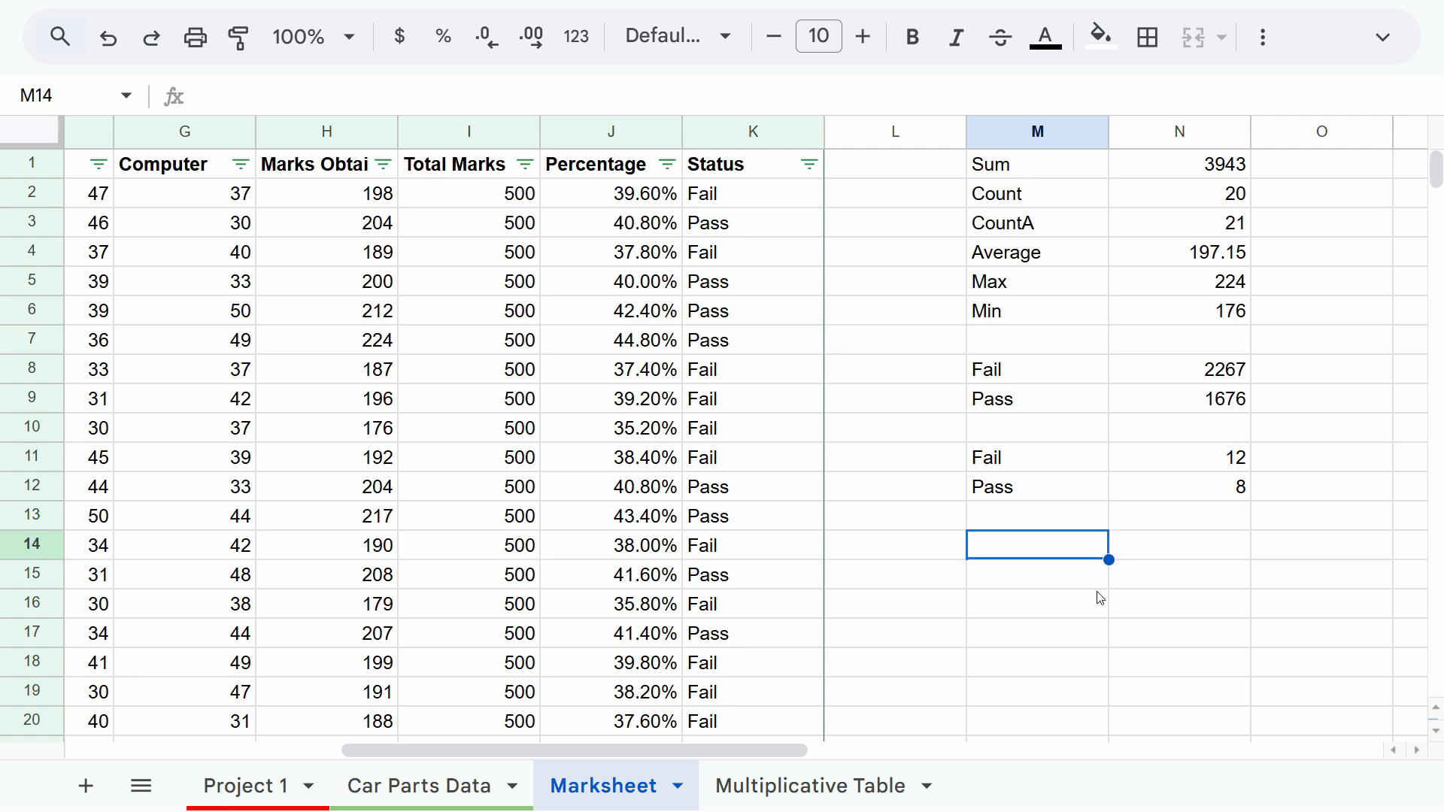
{"action": "type", "text": "Fail"}
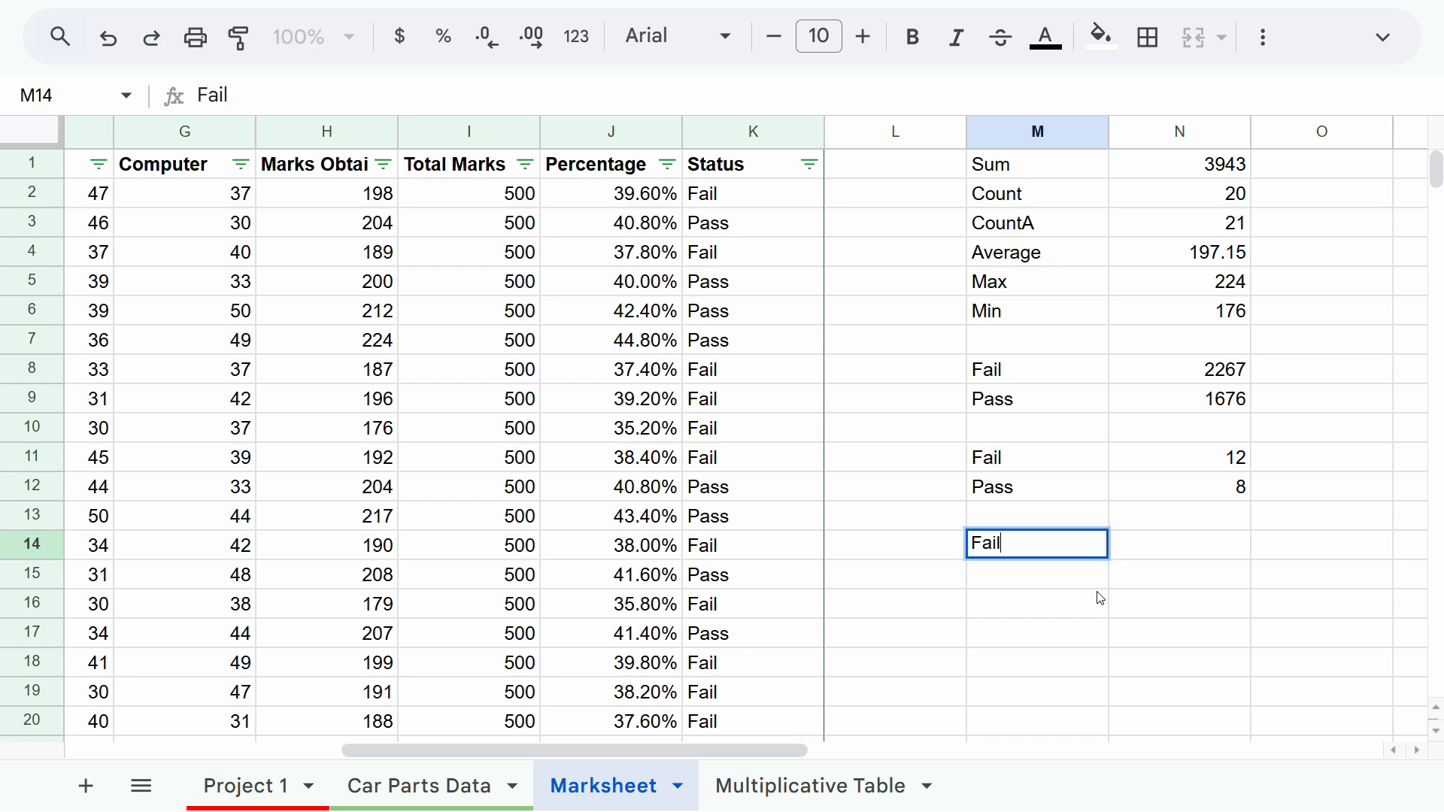
{"action": "key", "text": "Return"}
{"action": "type", "text": "Pass"}
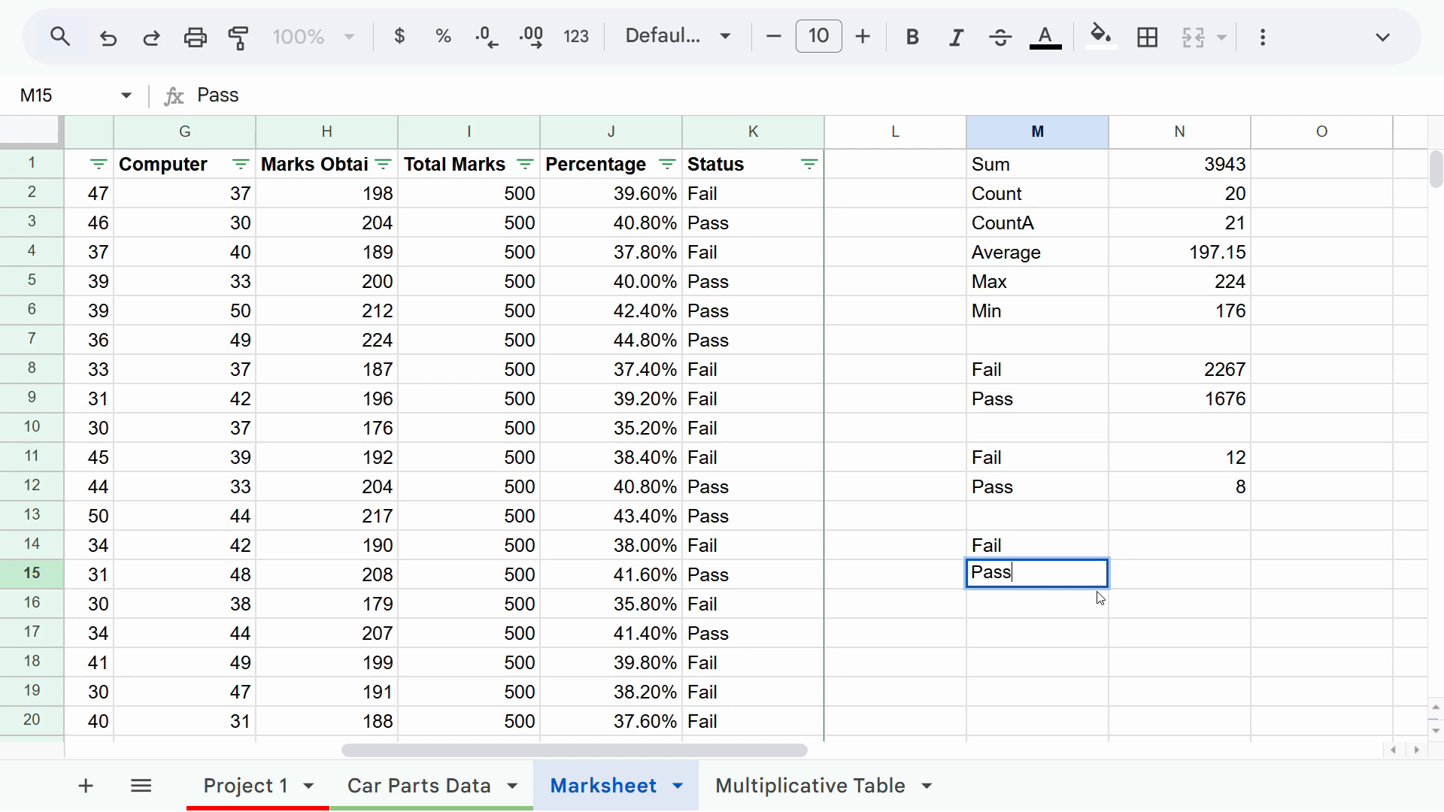
{"action": "key", "text": "Right"}
Enter =AVERAGEIF(K:K,M14,J:J) in N14 to average the percentages of students with Fail status.
{"action": "key", "text": "Up"}
{"action": "type", "text": "=avera"}
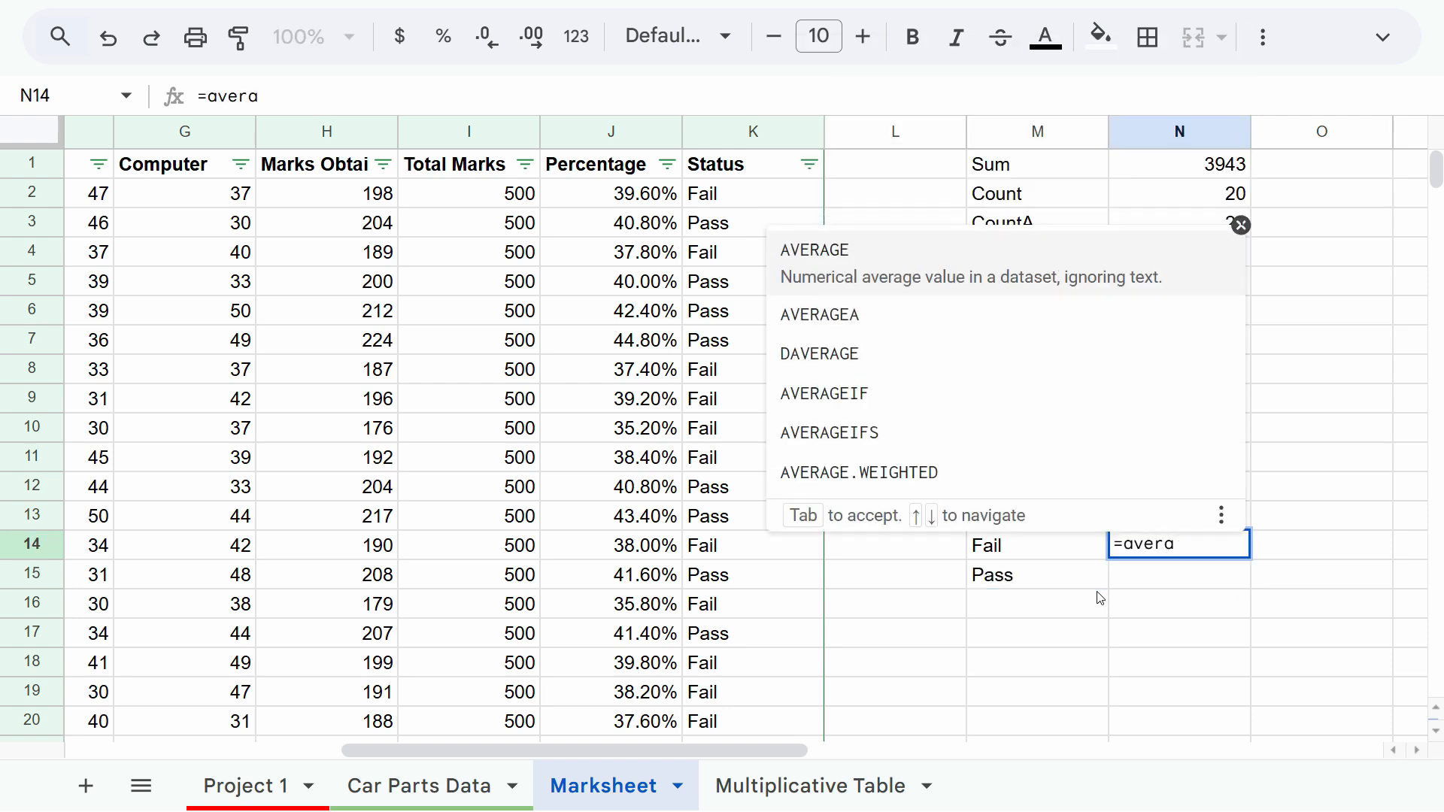
{"action": "key", "text": "Down"}
{"action": "key", "text": "Down"}
{"action": "key", "text": "Down"}
{"action": "key", "text": "Tab"}
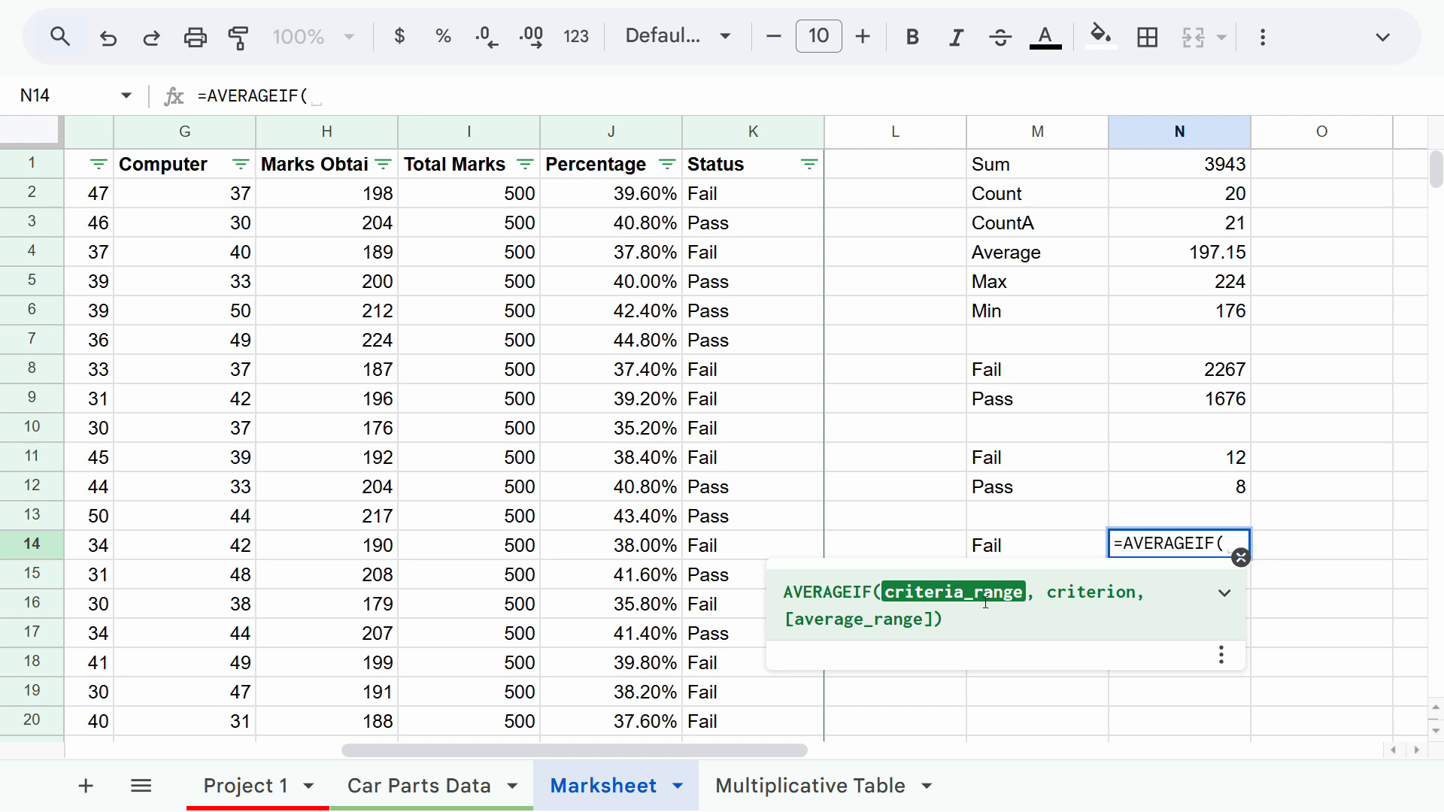
{"action": "left_click", "coordinate": [707, 135]}
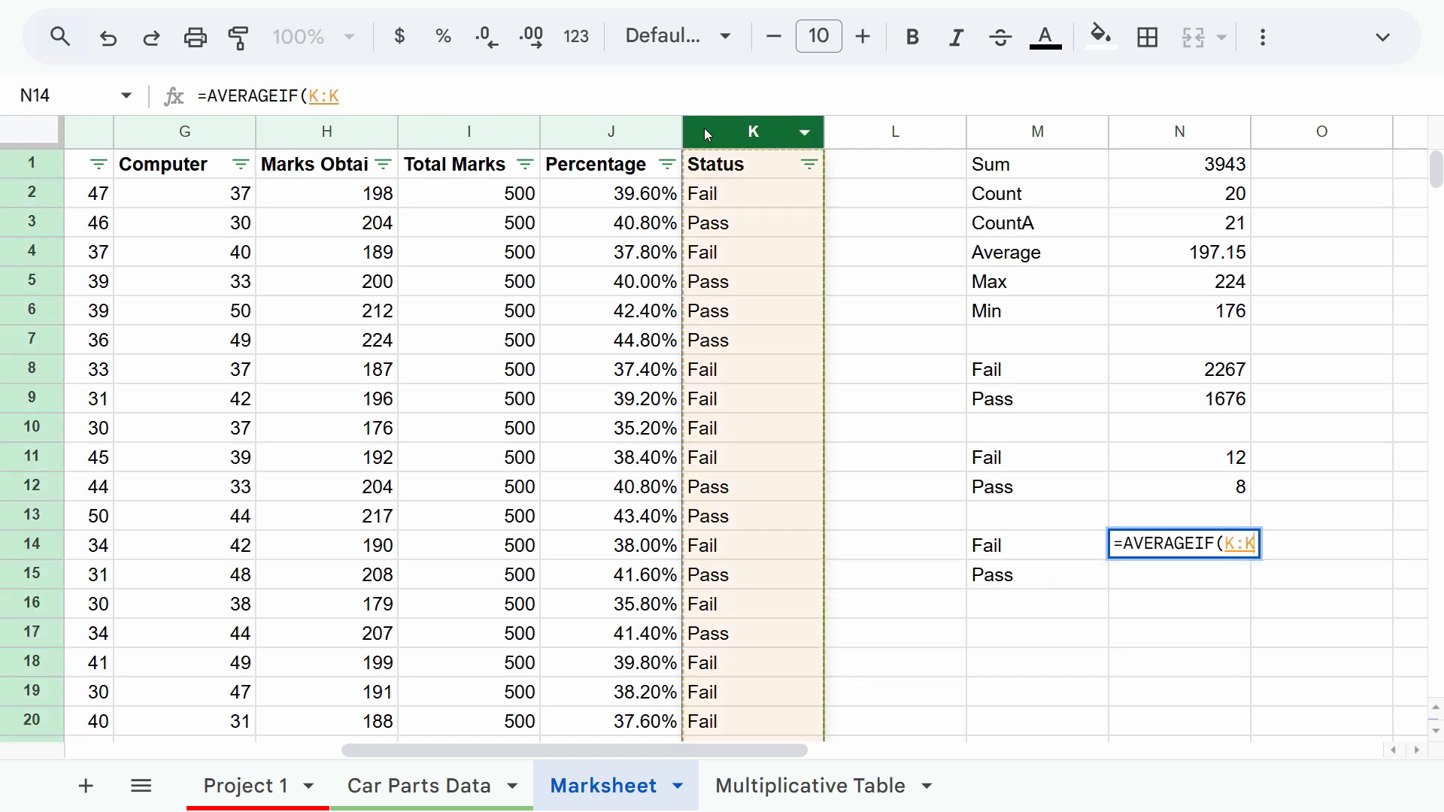
{"action": "type", "text": ","}
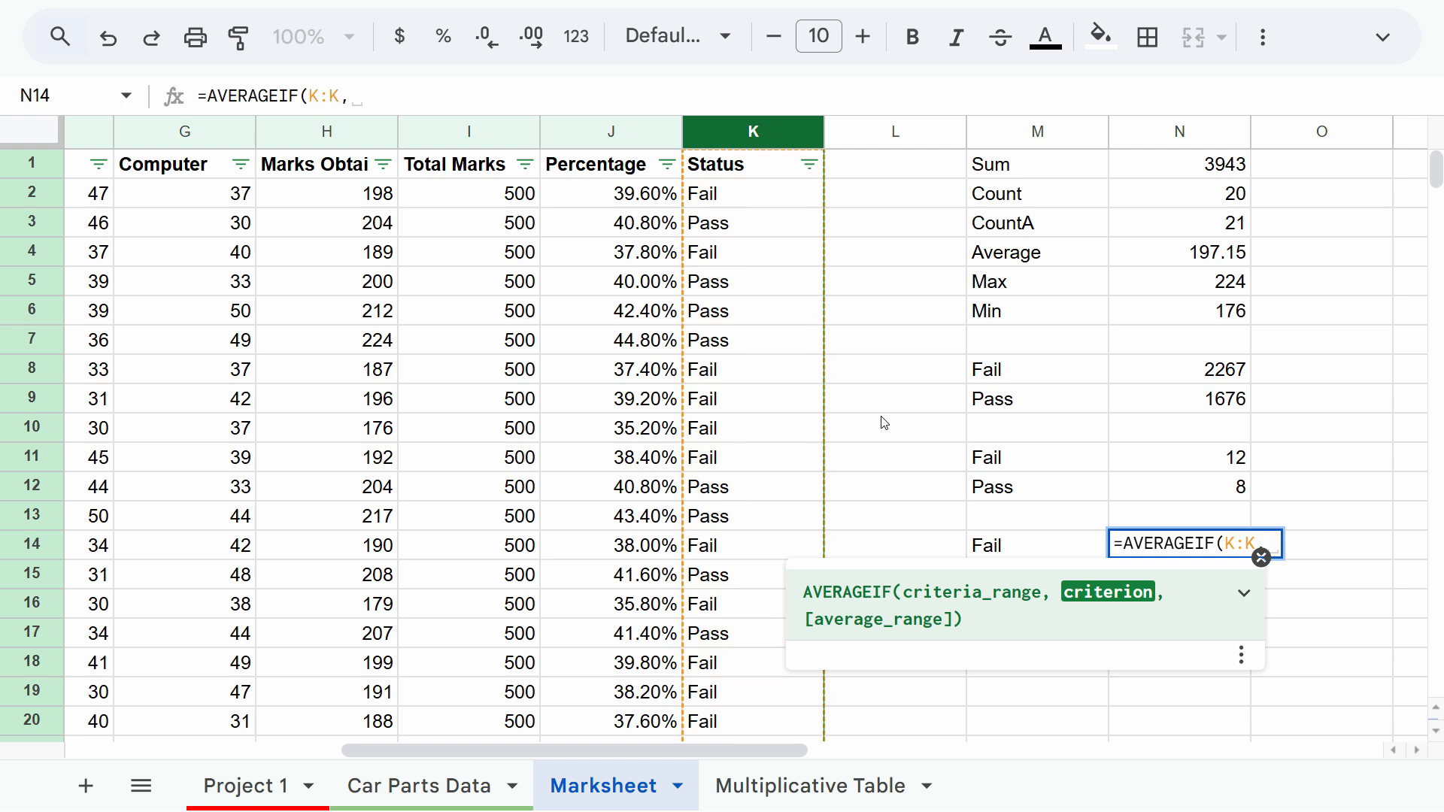
{"action": "left_click", "coordinate": [1010, 553]}
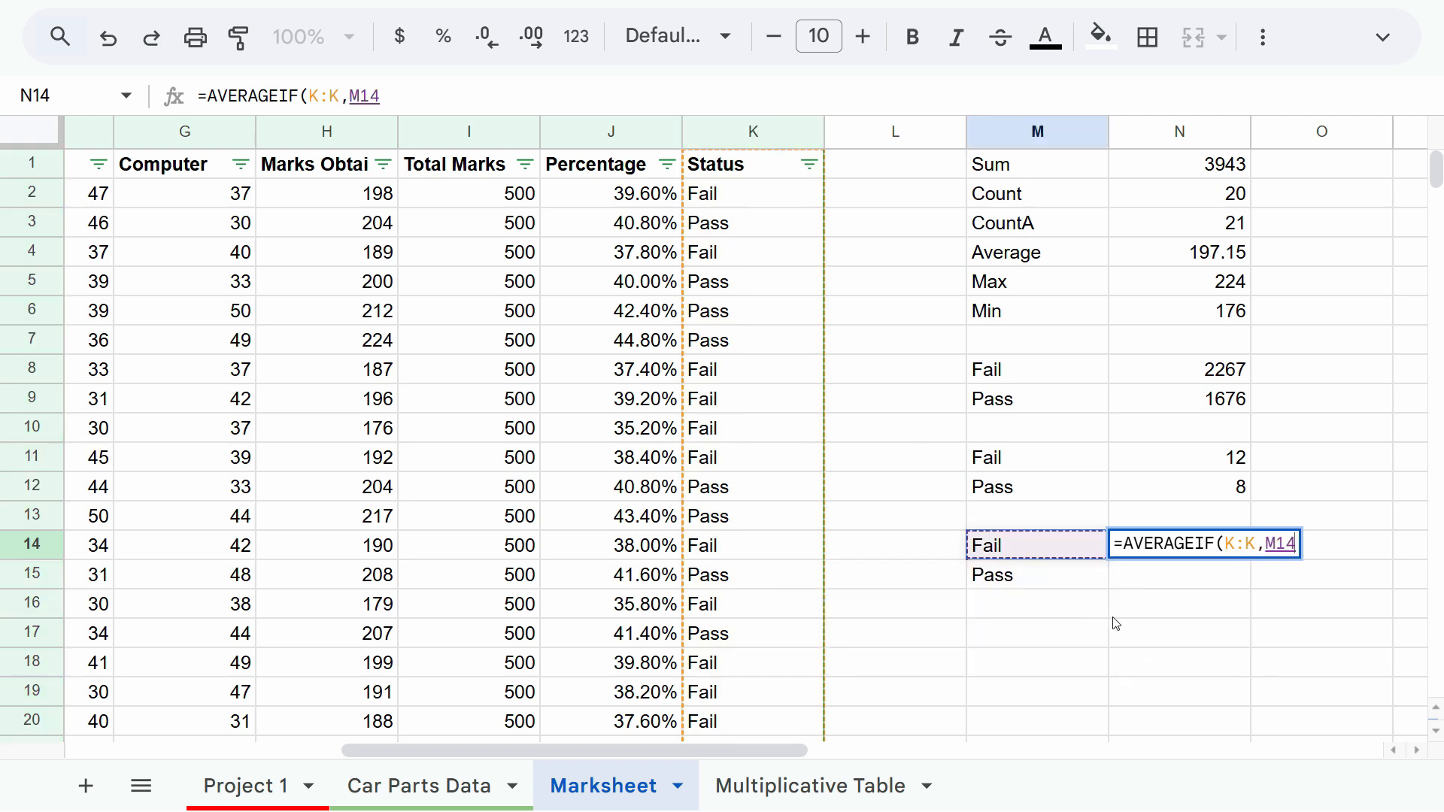
{"action": "type", "text": ","}
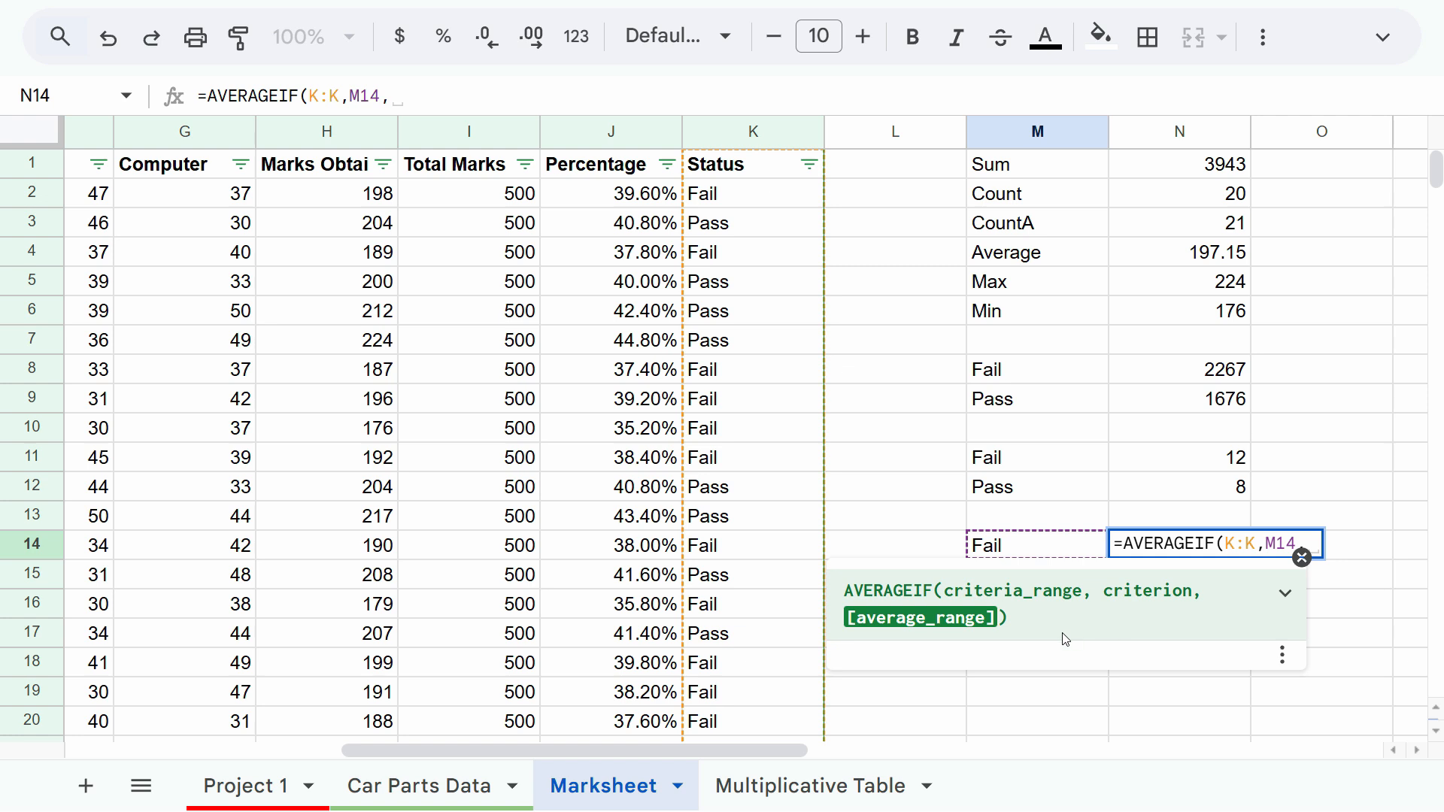
{"action": "left_click", "coordinate": [608, 139]}
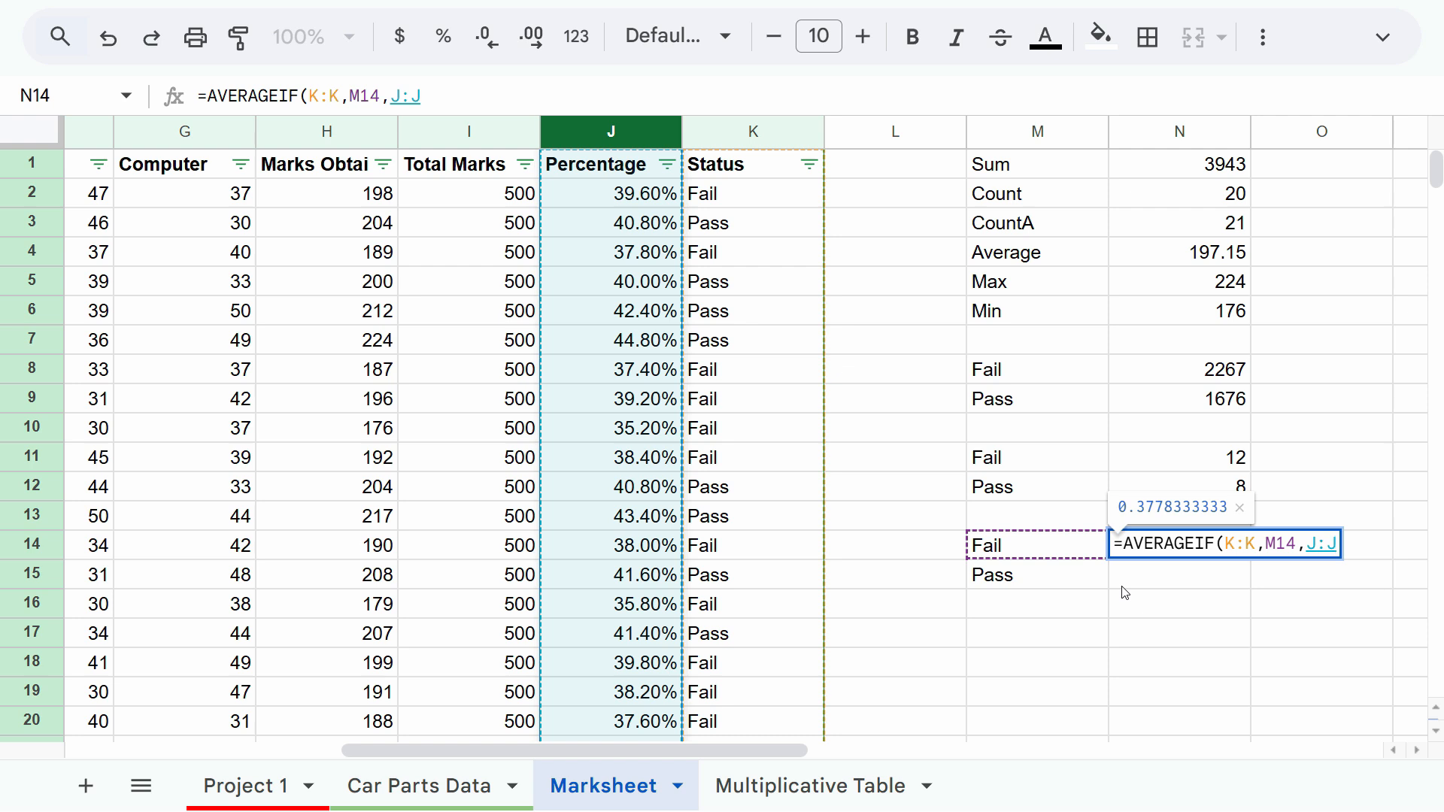
{"action": "key", "text": "Return"}
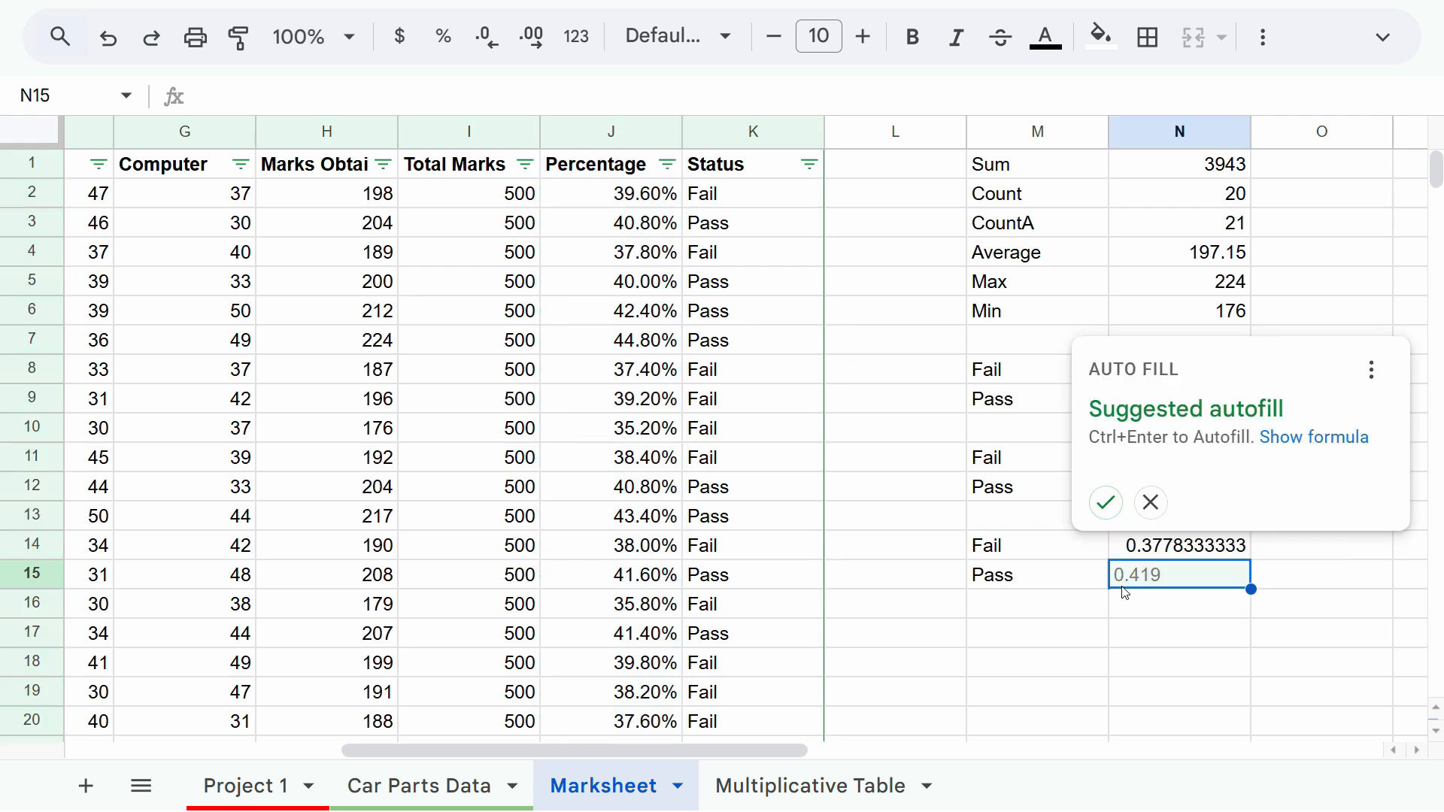
Accept the suggested autofill of the AVERAGEIF formula in N15 for Pass students.
{"action": "left_click", "coordinate": [1106, 503]}
{"action": "key", "text": "Up"}
{"action": "left_click_drag", "start_coordinate": [1194, 582], "coordinate": [1196, 586]}
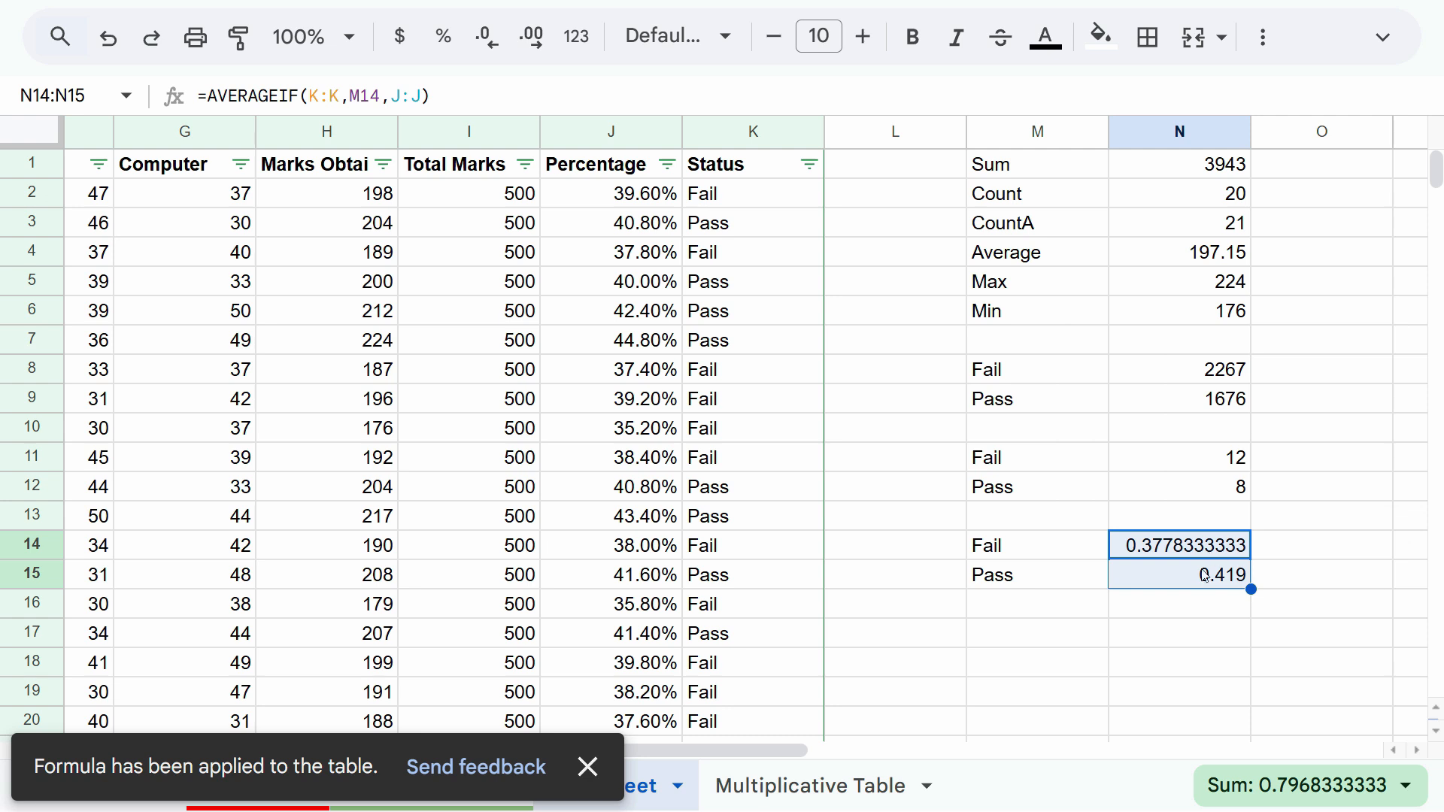
{"action": "double_click", "coordinate": [1206, 581]}
{"action": "key", "text": "Tab"}
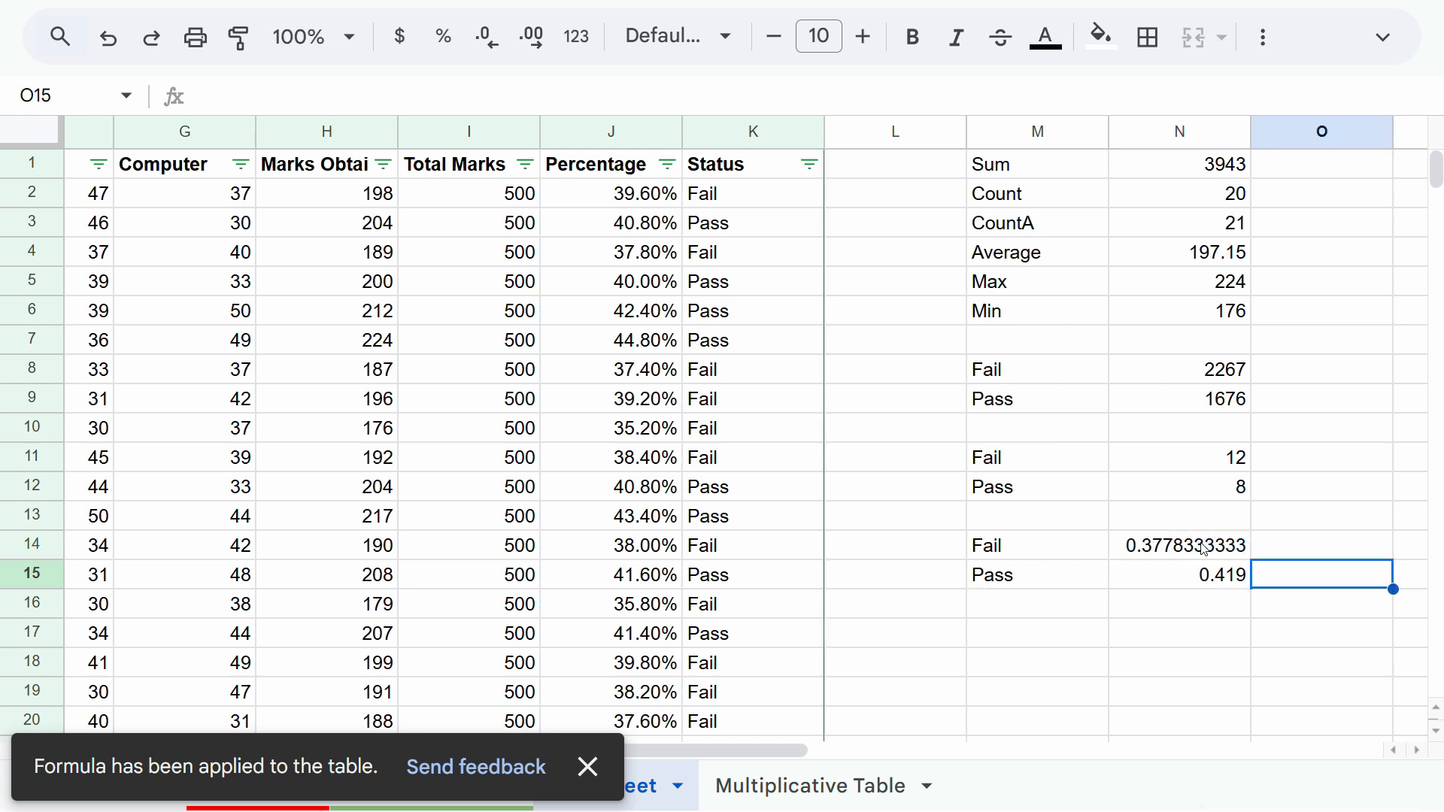
Format the average results in N14:N15 as percentages.
{"action": "left_click_drag", "start_coordinate": [1203, 545], "coordinate": [1204, 574]}
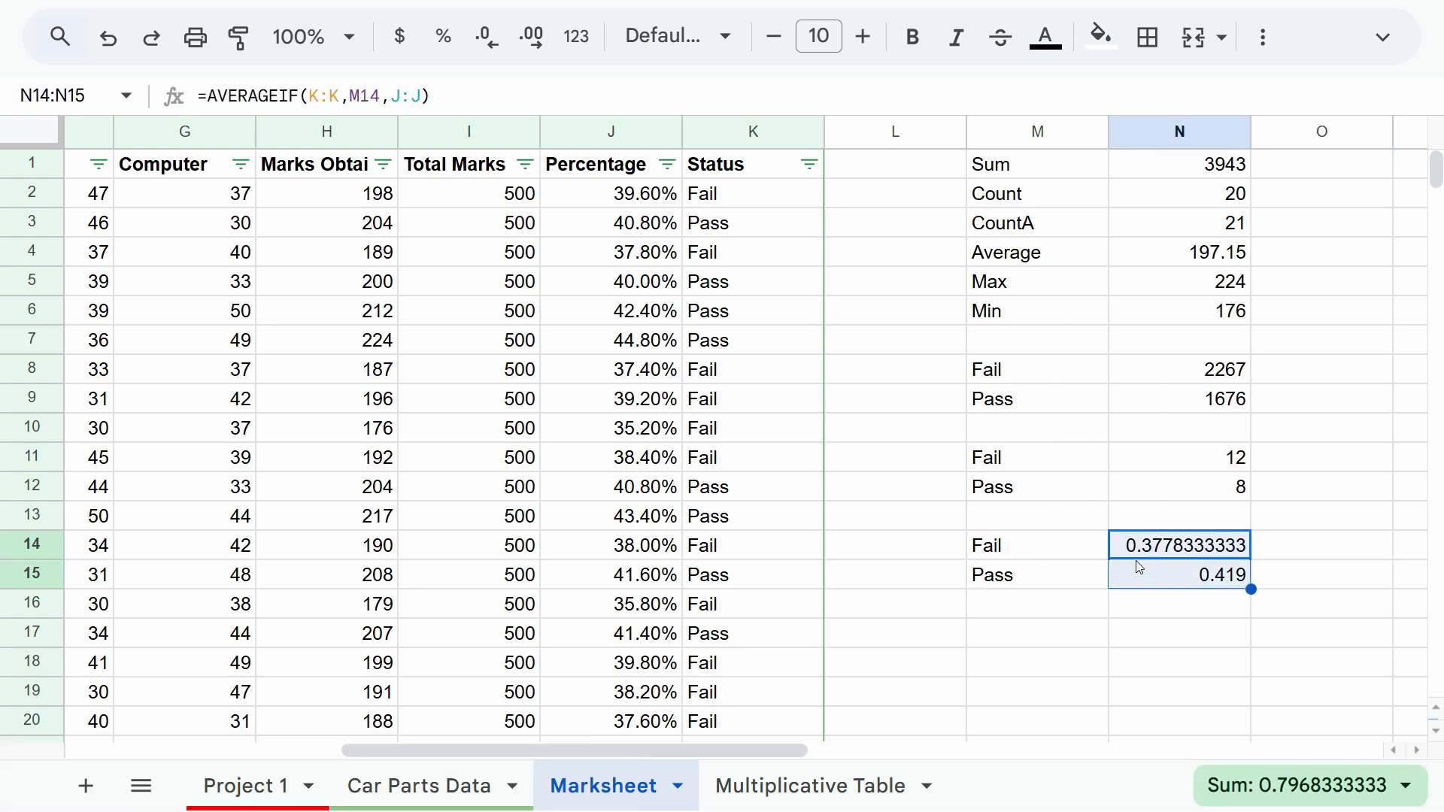
{"action": "left_click", "coordinate": [448, 45]}
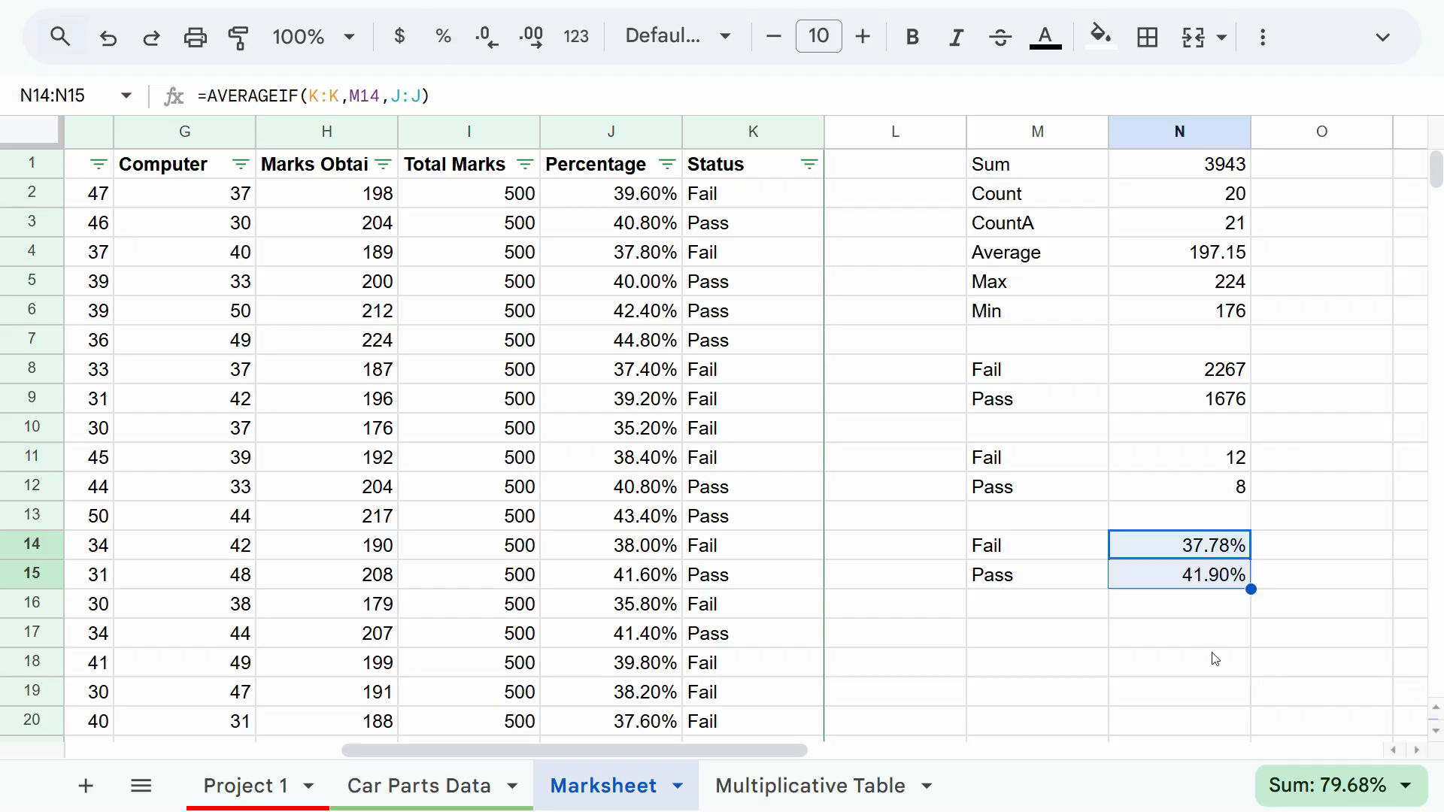
{"action": "left_click", "coordinate": [1205, 646]}
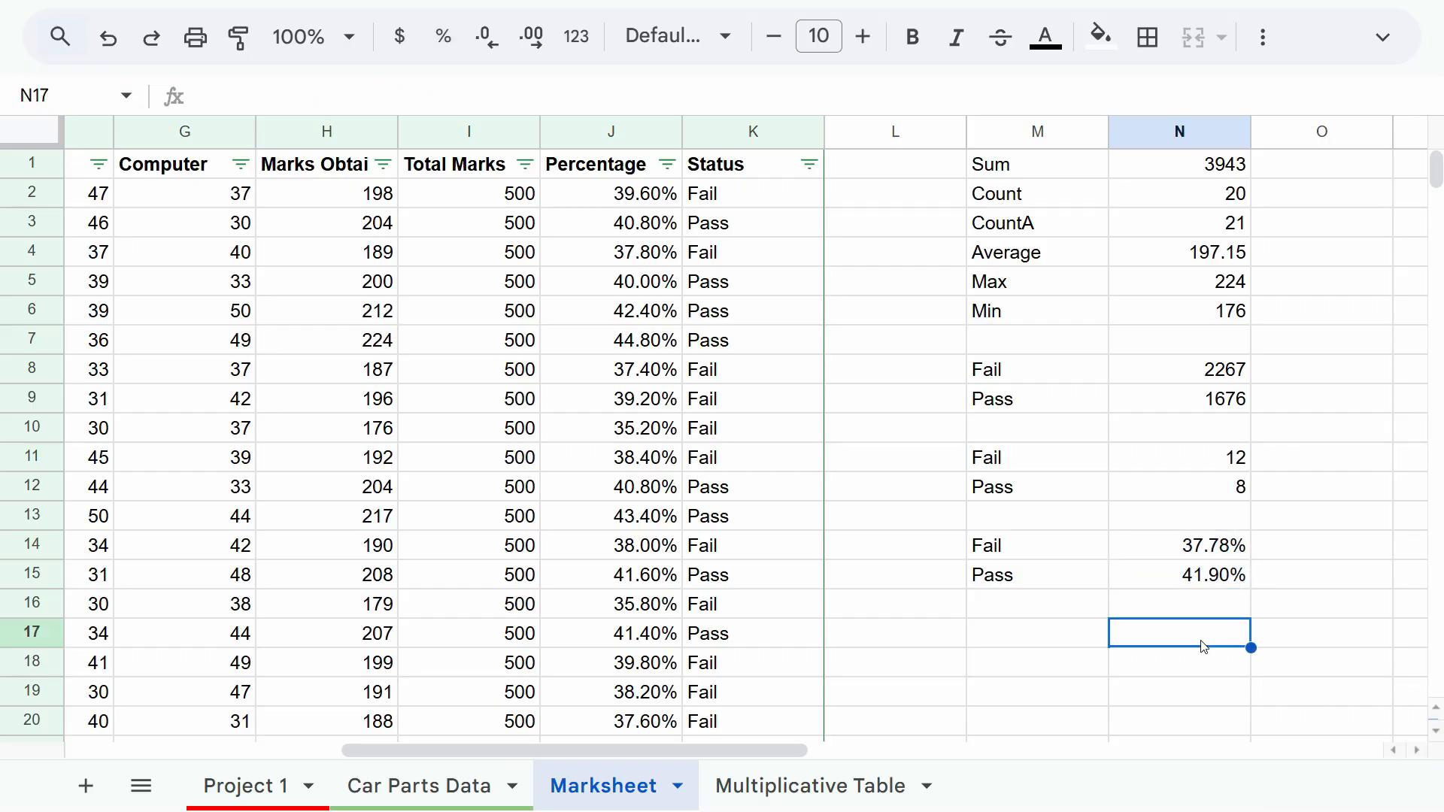
Review the Fail and Pass averages in N14 and N15 along with their labels and the overall Average label.
{"action": "left_click", "coordinate": [1182, 542]}
{"action": "left_click", "coordinate": [1174, 586]}
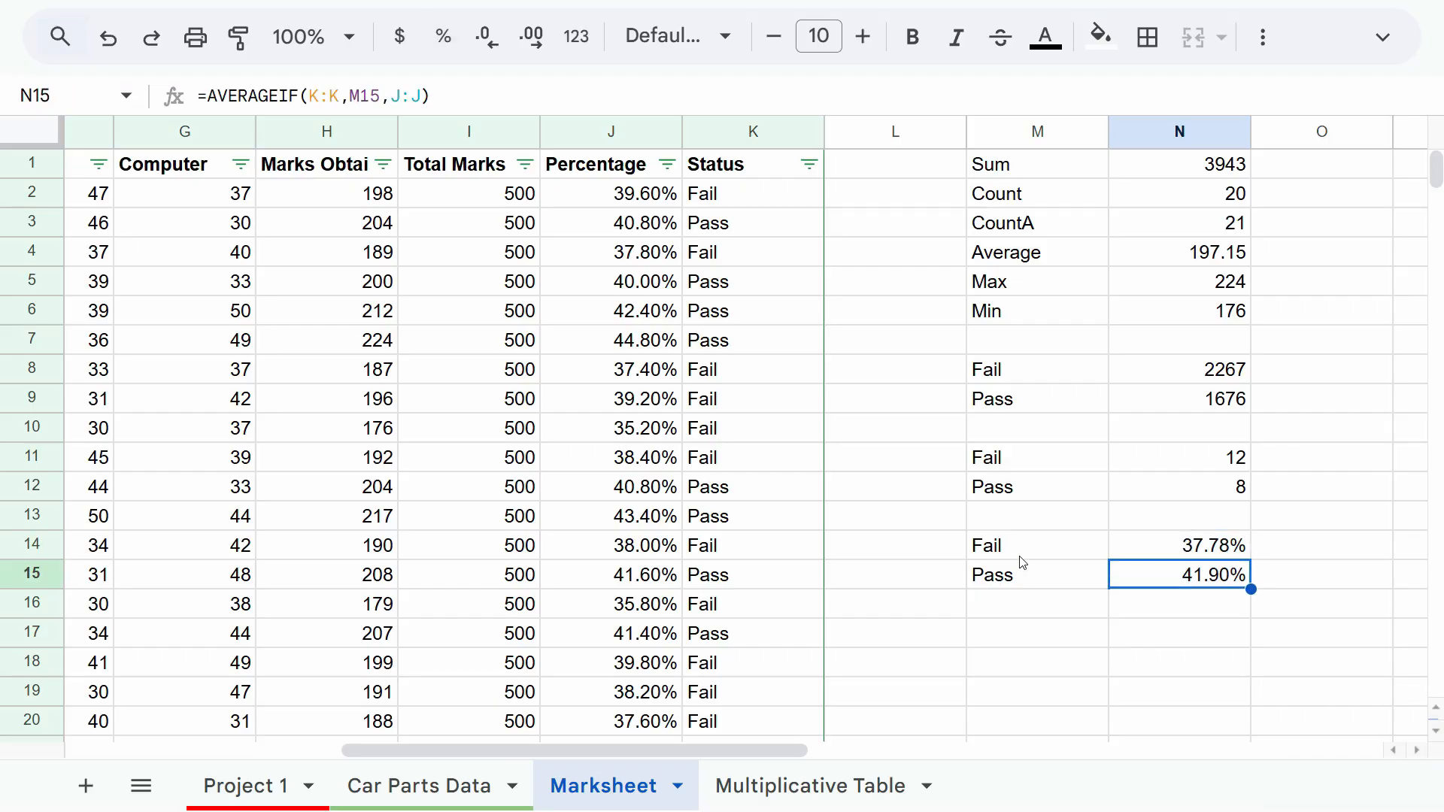
{"action": "left_click", "coordinate": [1023, 555]}
{"action": "left_click", "coordinate": [1025, 580]}
{"action": "left_click", "coordinate": [1140, 551]}
{"action": "left_click", "coordinate": [1178, 576]}
{"action": "left_click", "coordinate": [1171, 544]}
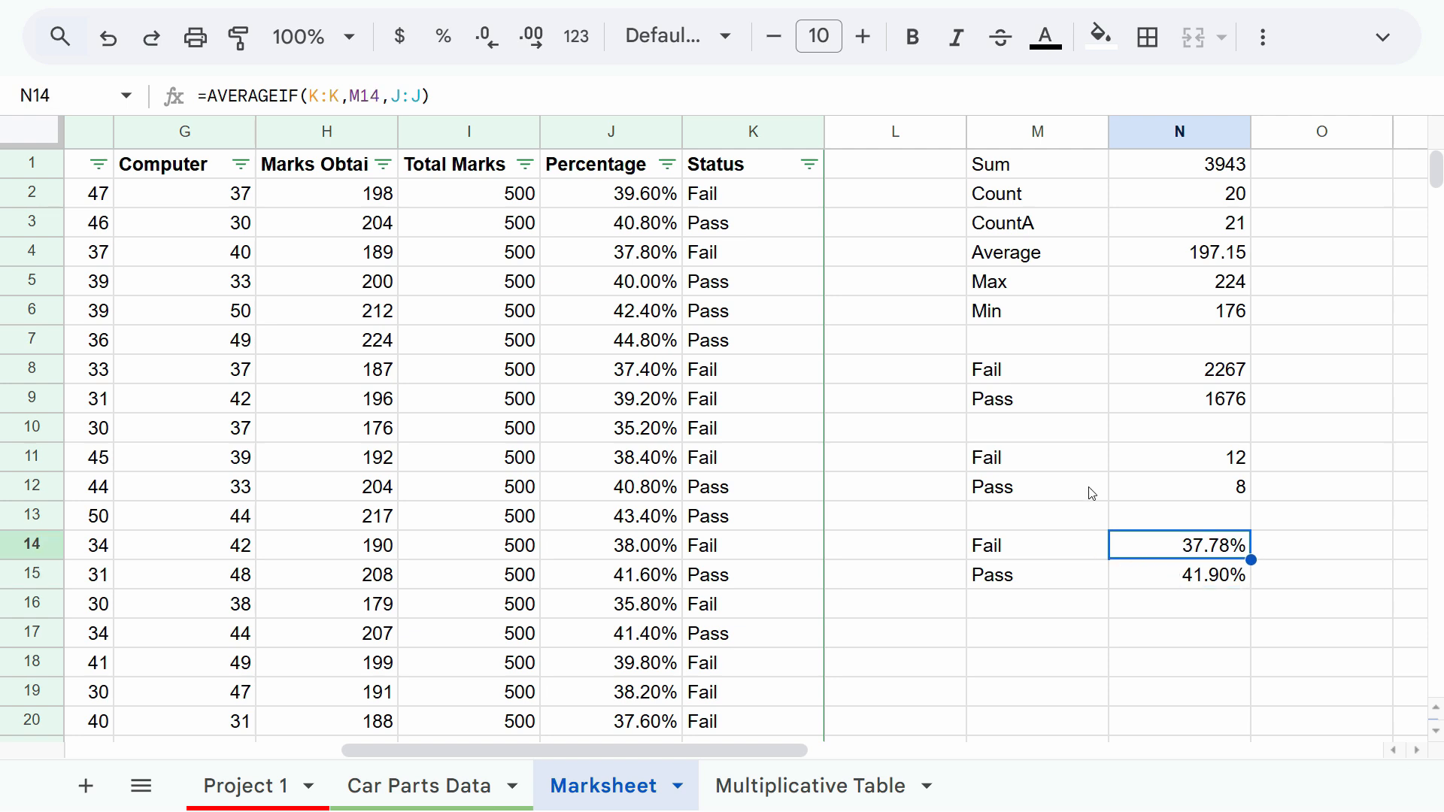
{"action": "left_click", "coordinate": [1025, 256]}
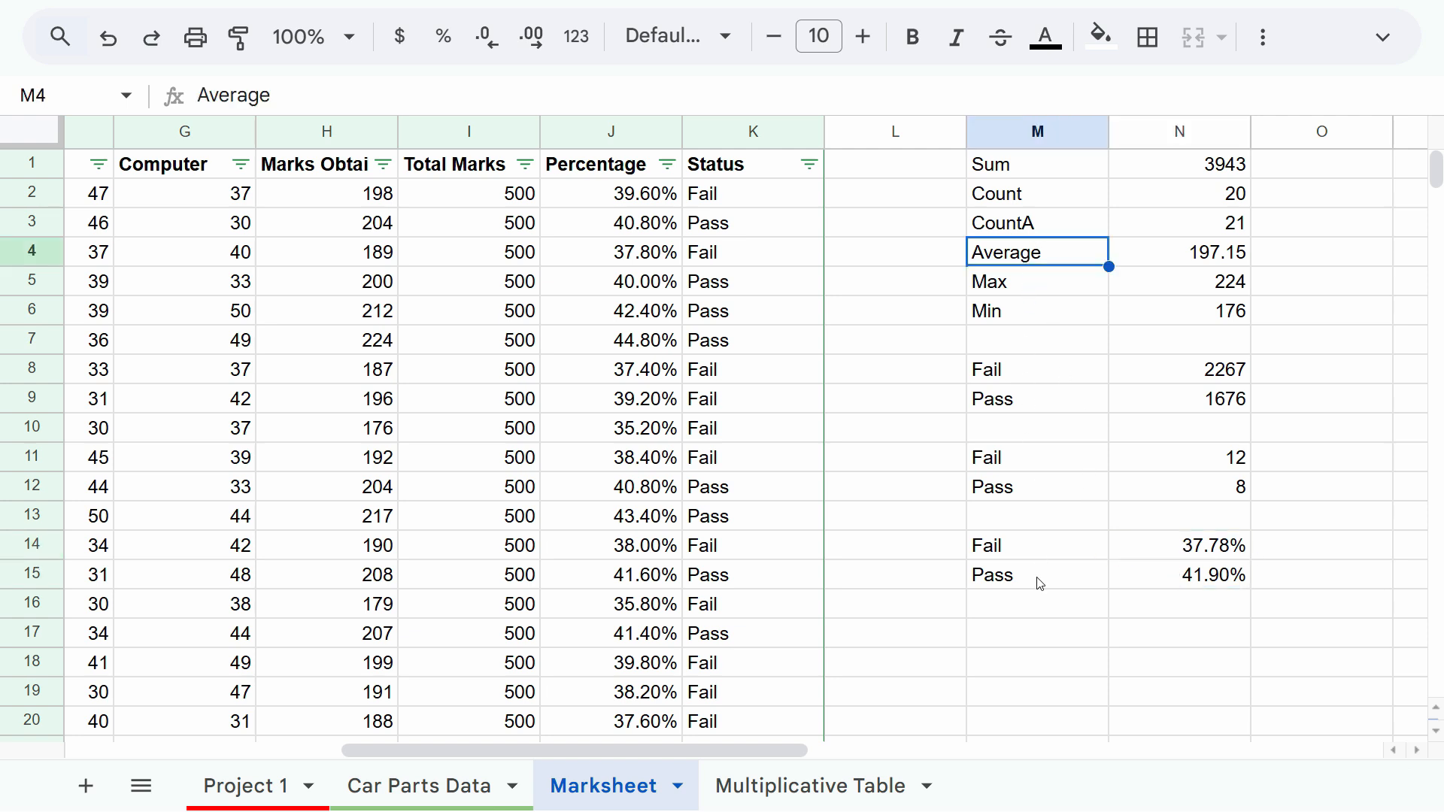
{"action": "left_click", "coordinate": [1207, 551]}
{"action": "left_click", "coordinate": [1203, 585]}
{"action": "left_click", "coordinate": [1202, 556]}
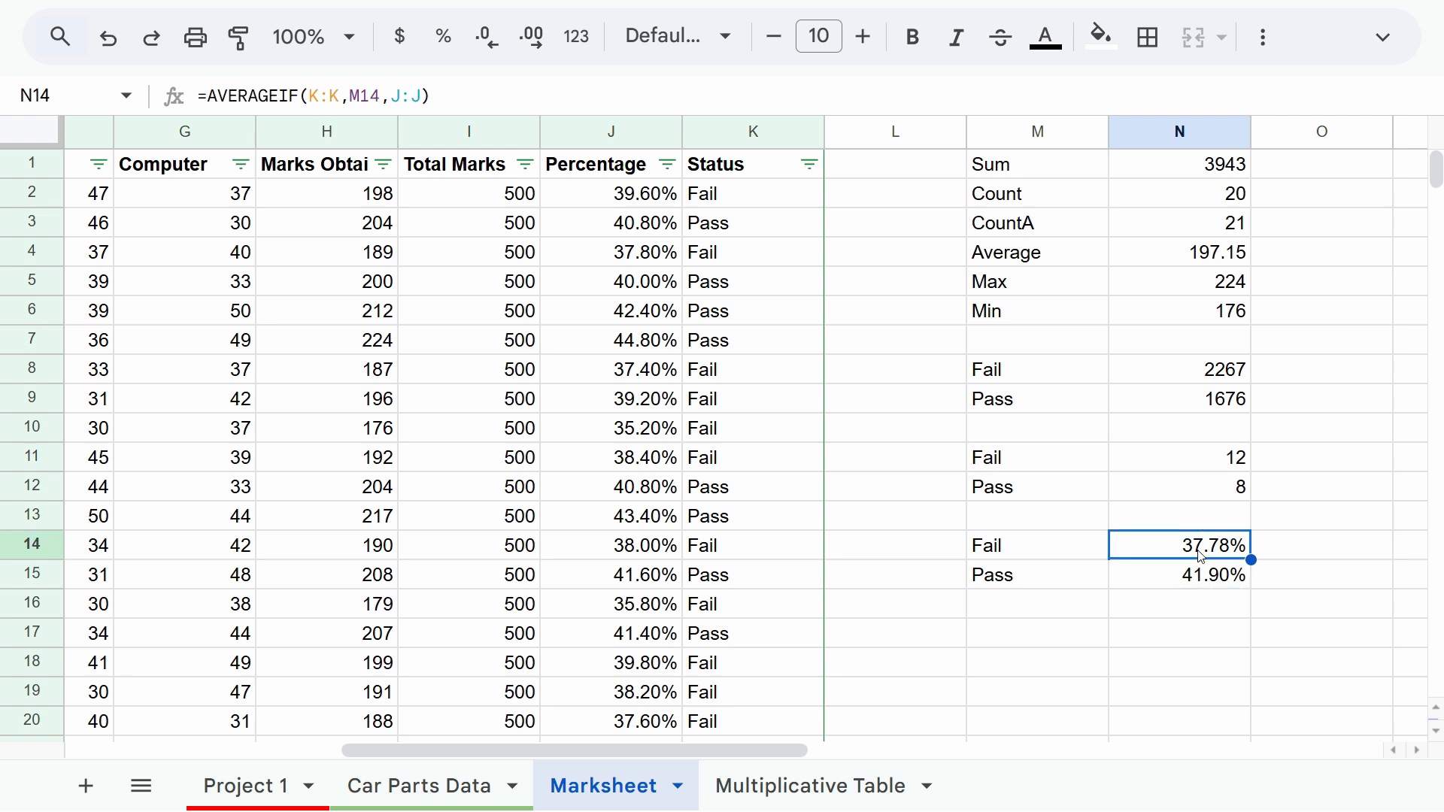